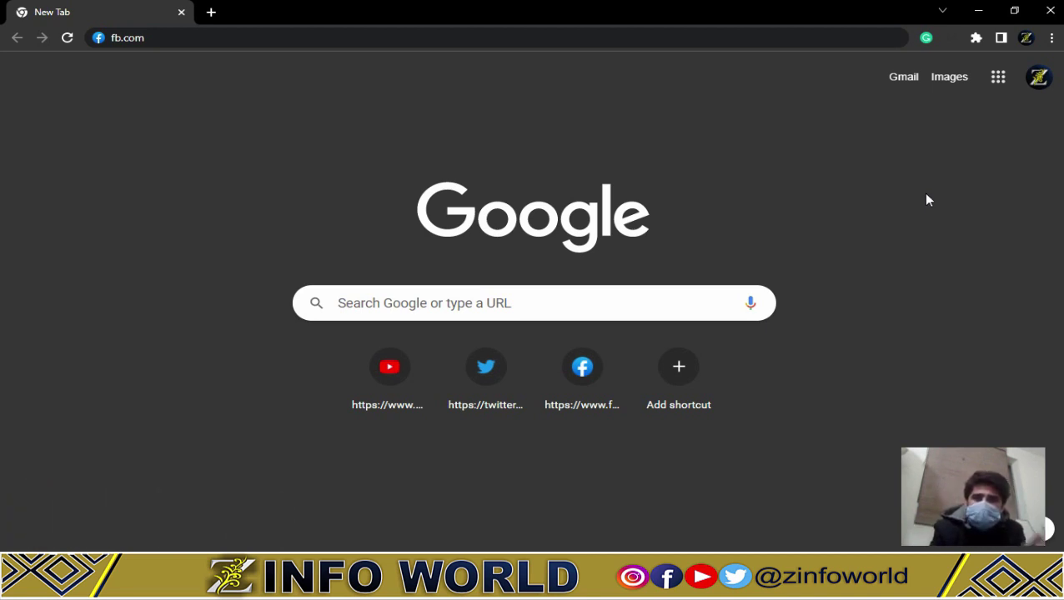
Open Facebook from the browser's start page and start creating a new Page in the Pages section.
{"action": "left_click", "coordinate": [581, 396]}
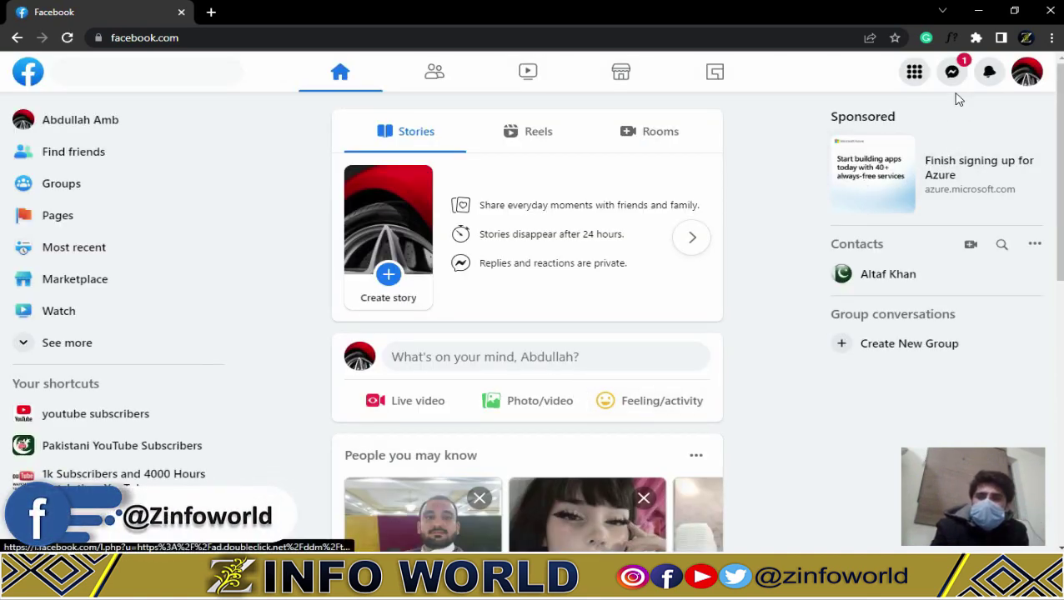
{"action": "left_click", "coordinate": [952, 73]}
{"action": "left_click", "coordinate": [951, 73]}
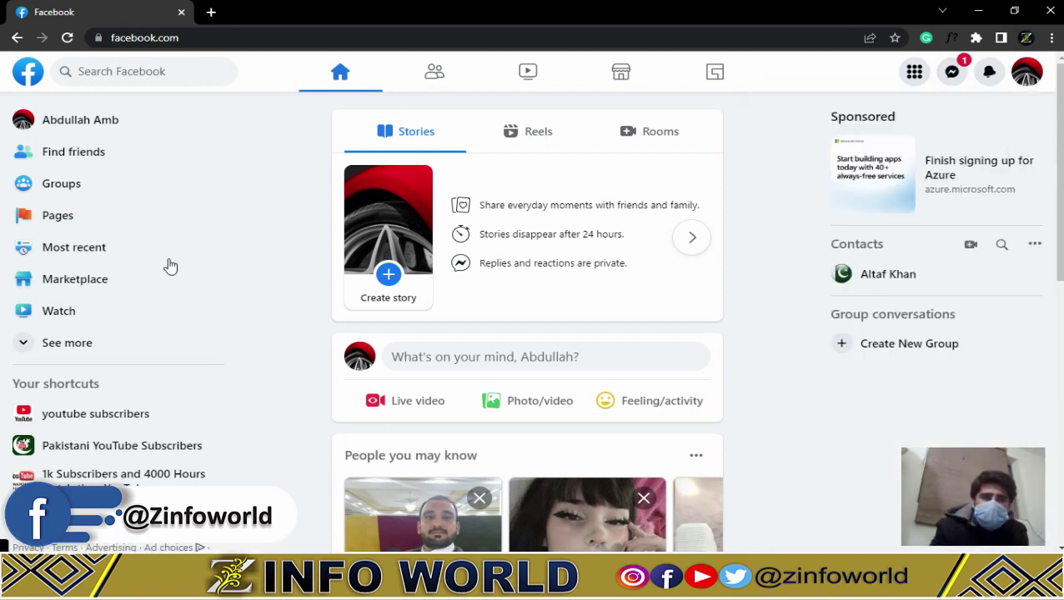
{"action": "left_click", "coordinate": [65, 222]}
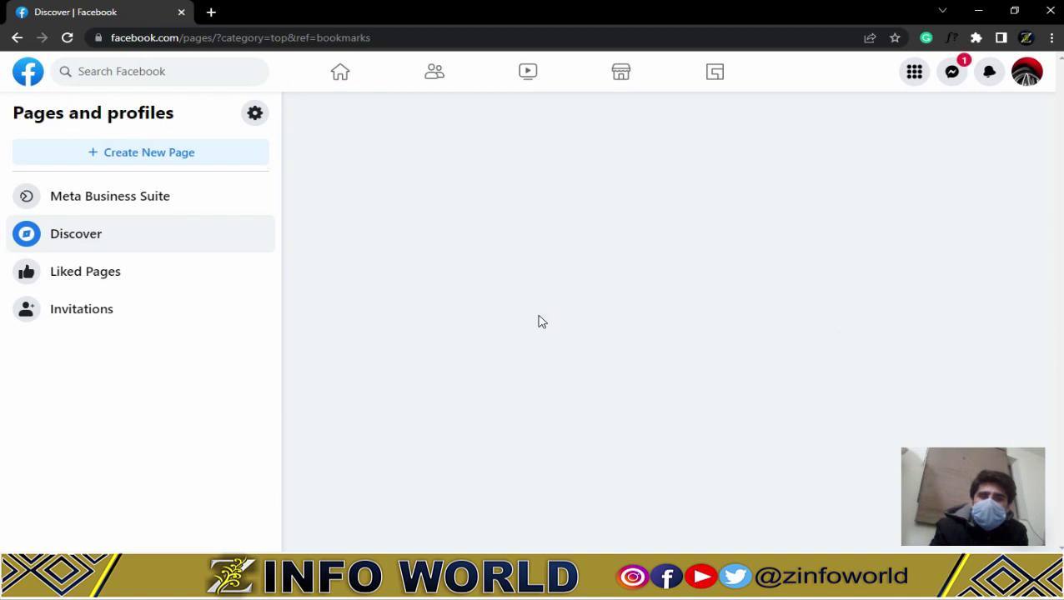
{"action": "left_click", "coordinate": [174, 164]}
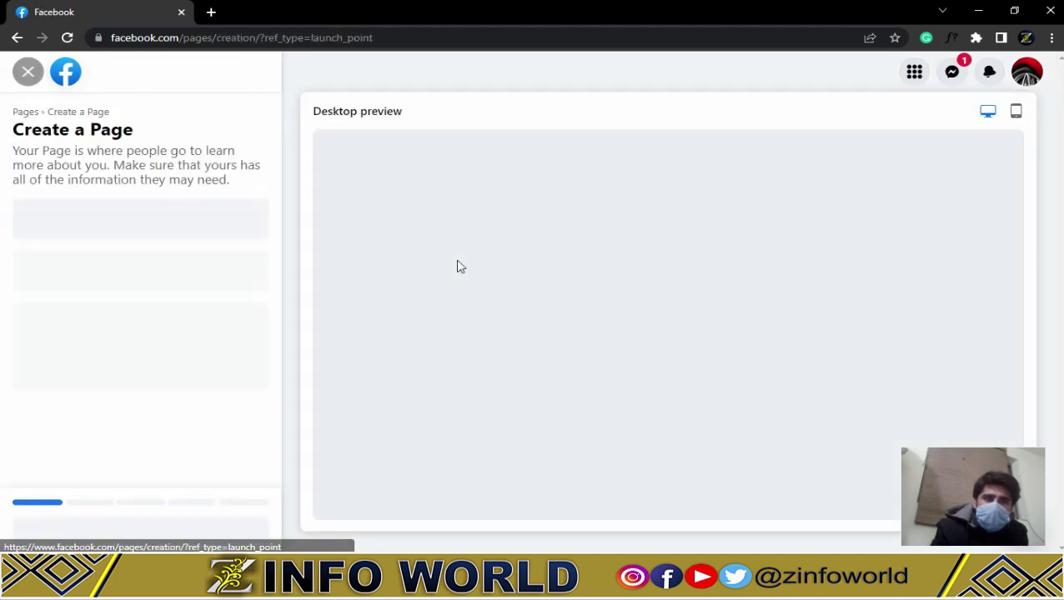
{"action": "scroll", "coordinate": [606, 326], "scroll_direction": "down", "scroll_amount": 1}
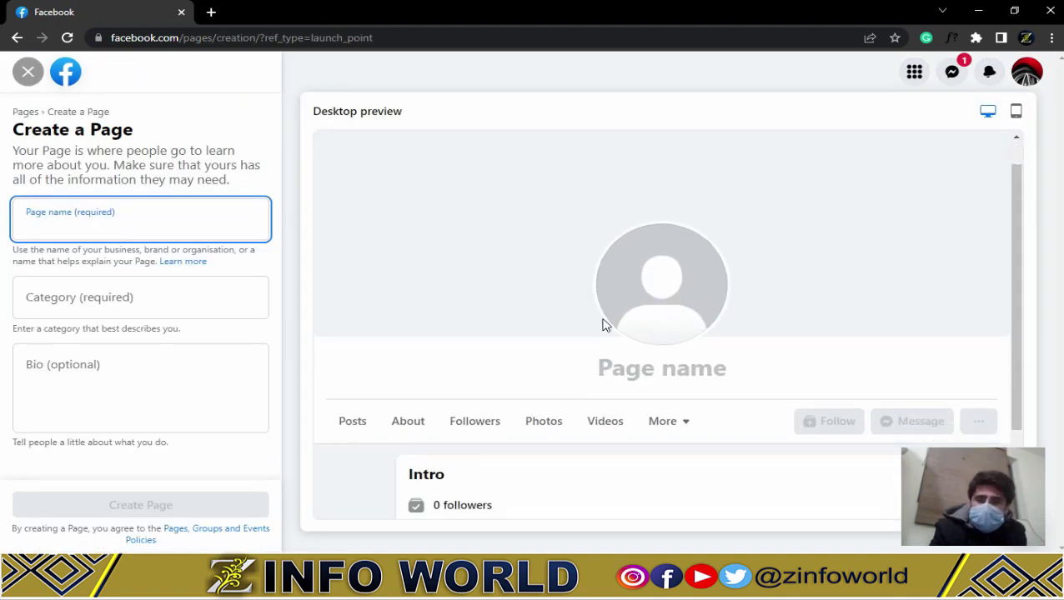
Name the new Page "Creative Life".
{"action": "left_click", "coordinate": [134, 225]}
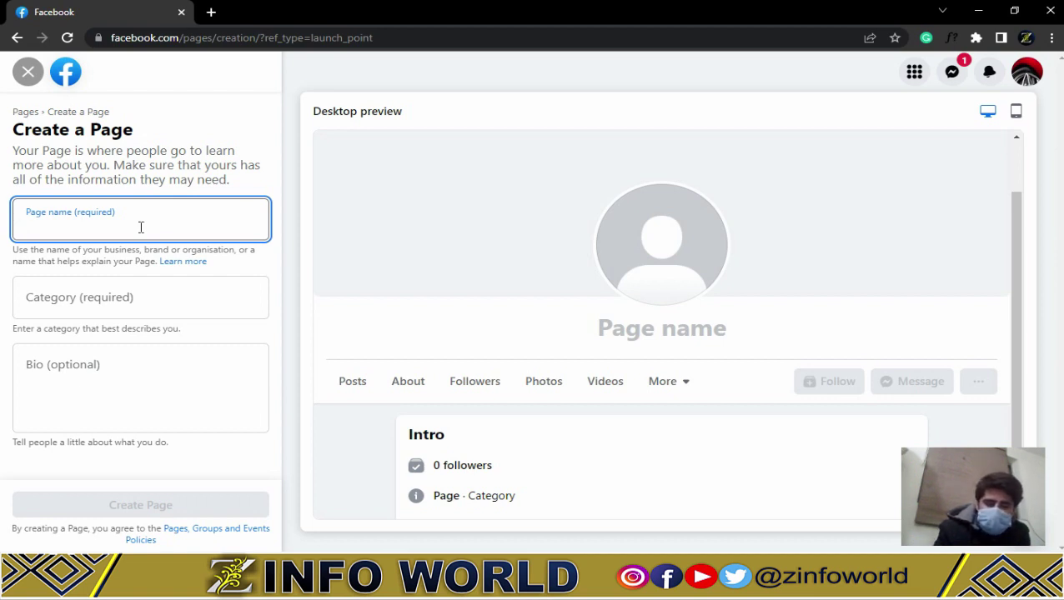
{"action": "type", "text": "Cre"}
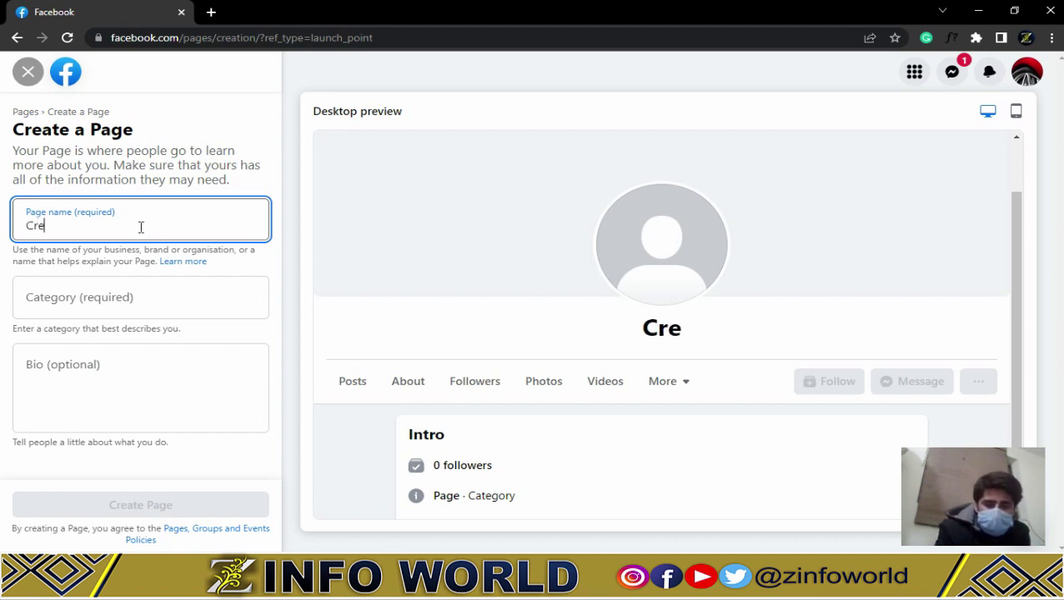
{"action": "type", "text": "ative Life"}
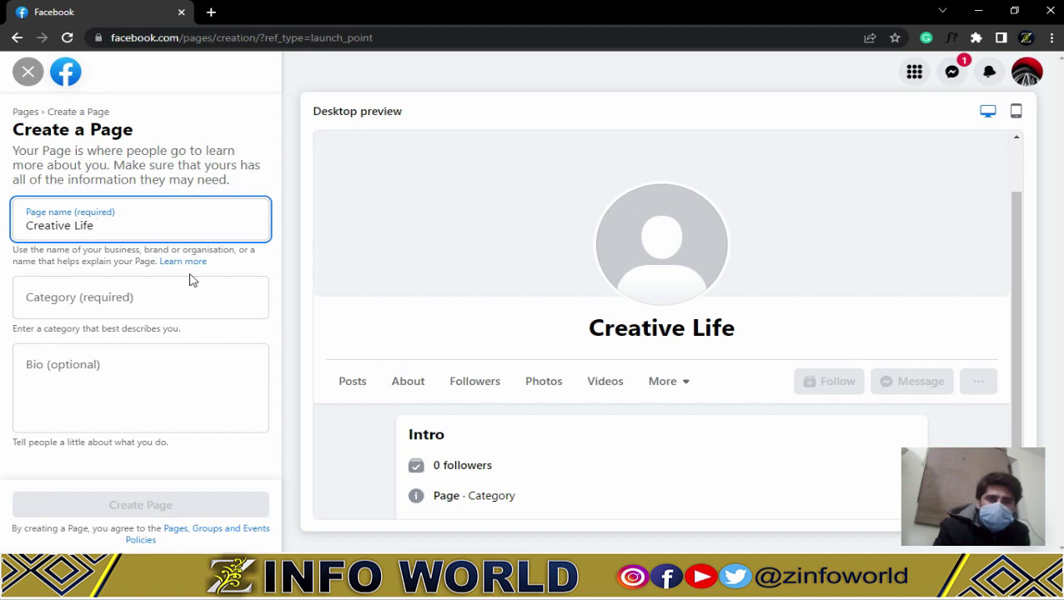
Search the Page categories for "video" and look through the suggestions.
{"action": "left_click", "coordinate": [159, 305]}
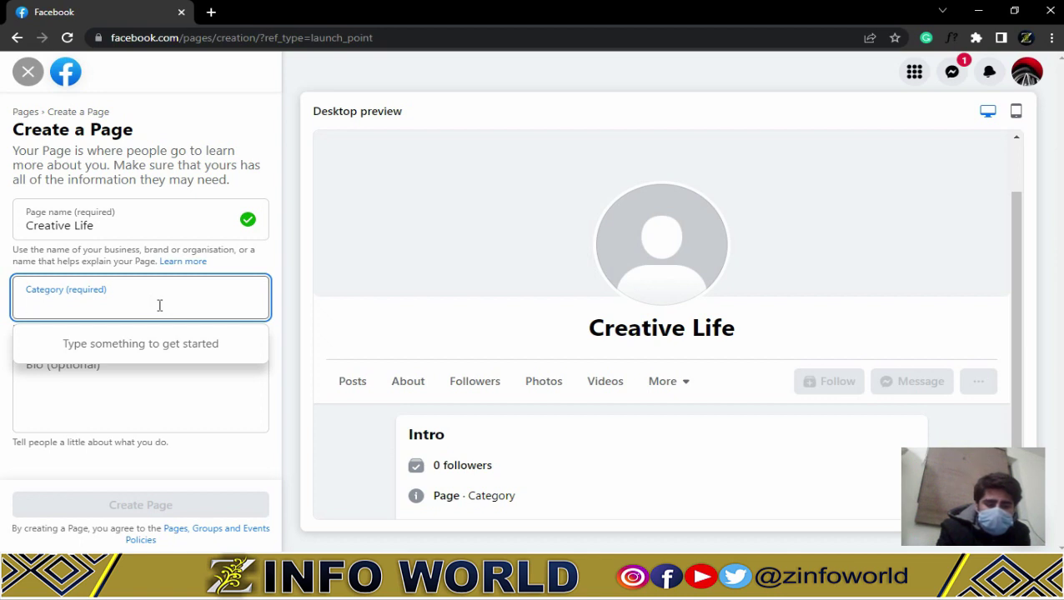
{"action": "type", "text": "video"}
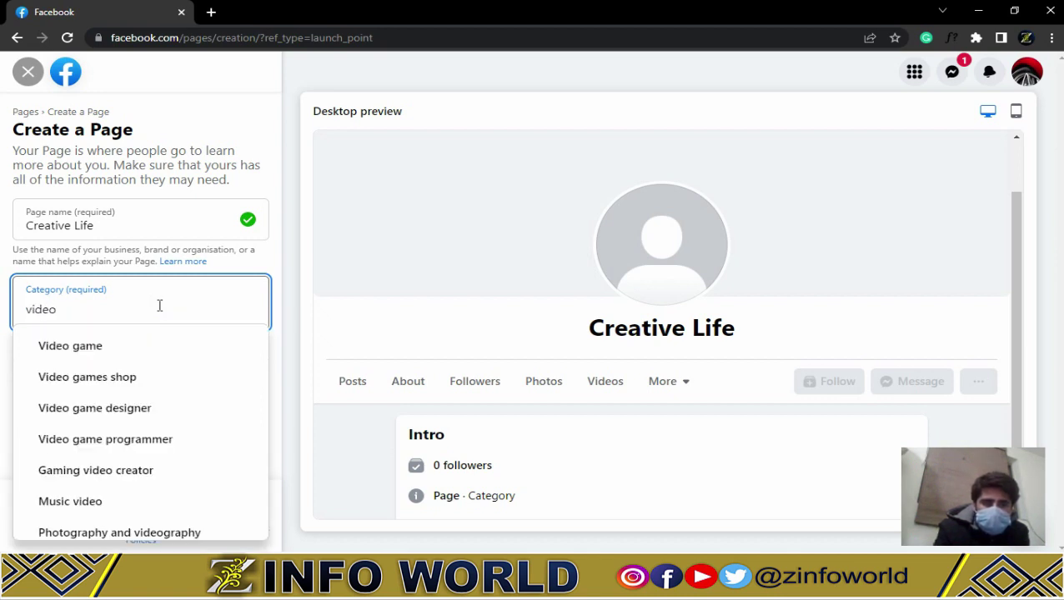
{"action": "scroll", "coordinate": [170, 408], "scroll_direction": "down", "scroll_amount": 1}
{"action": "scroll", "coordinate": [170, 408], "scroll_direction": "down", "scroll_amount": 3}
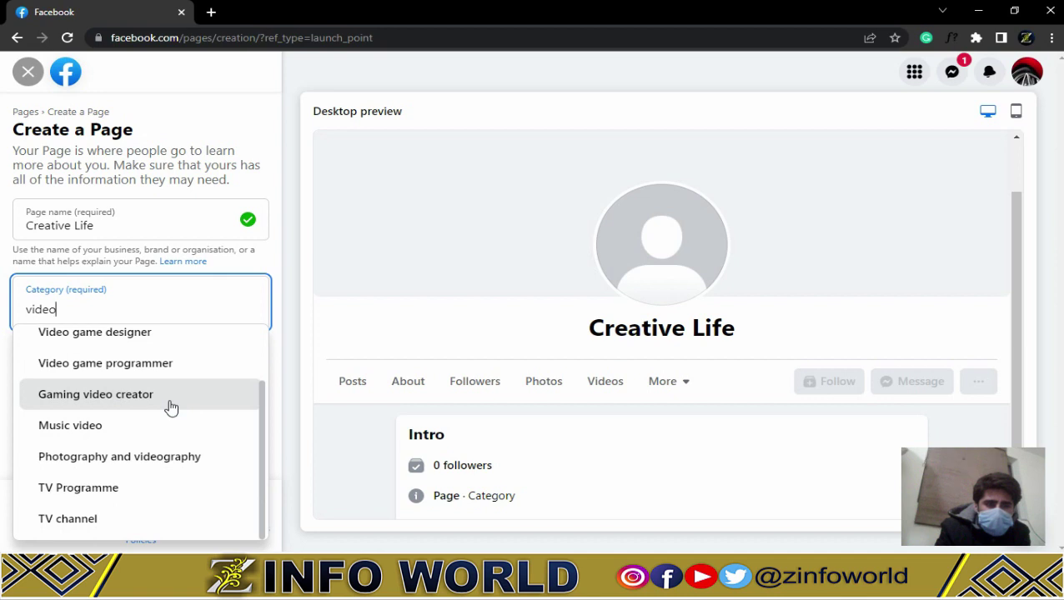
{"action": "scroll", "coordinate": [170, 408], "scroll_direction": "up", "scroll_amount": 4}
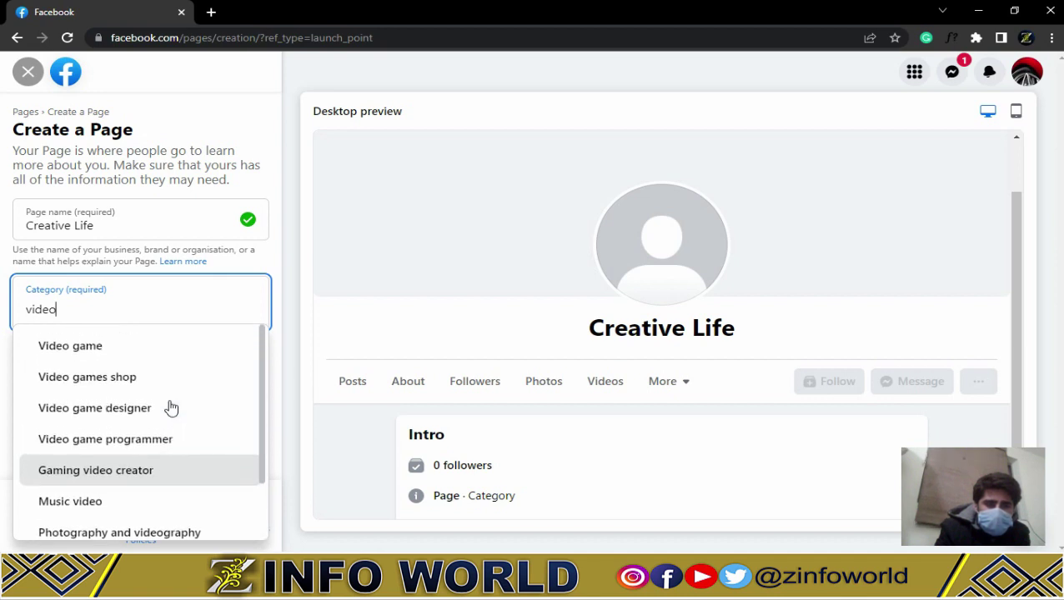
{"action": "left_click", "coordinate": [95, 310]}
{"action": "key", "text": "shift+Tab"}
{"action": "type", "text": "cr"}
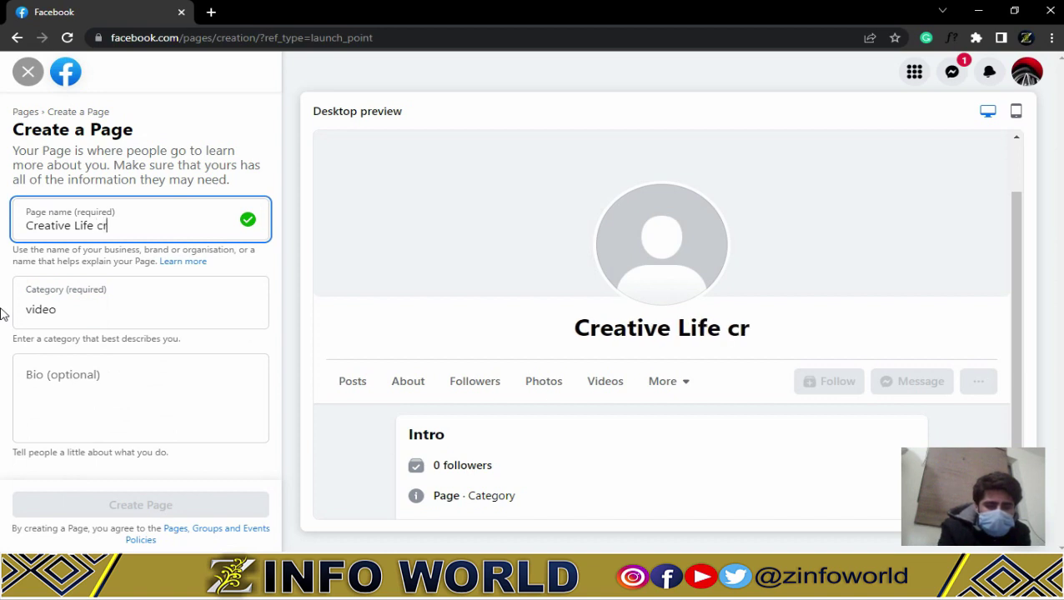
{"action": "type", "text": "eatib"}
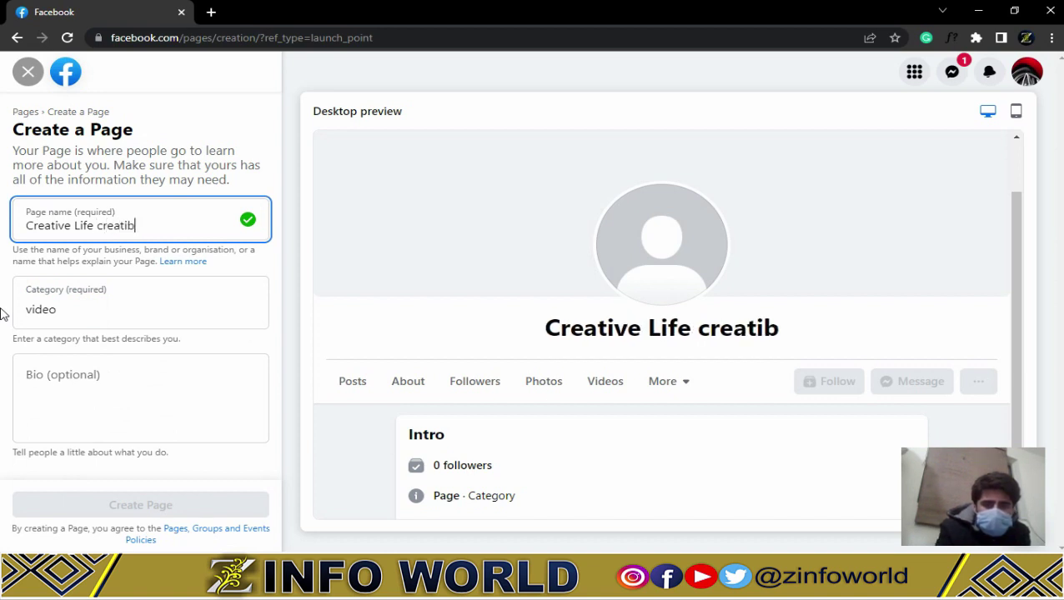
{"action": "type", "text": "=="}
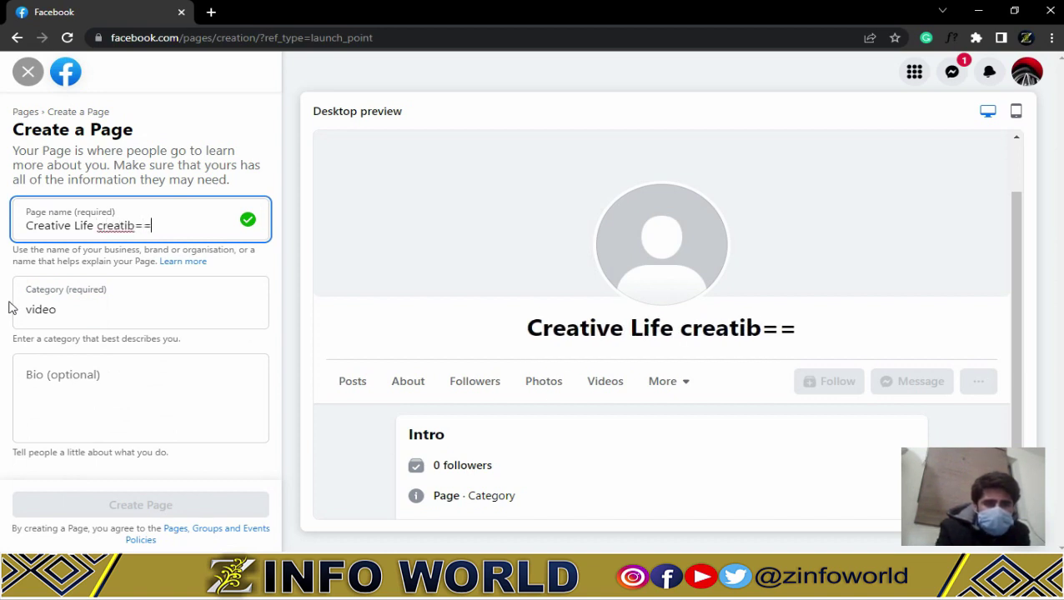
{"action": "key", "text": "BackSpace"}
{"action": "key", "text": "BackSpace"}
{"action": "key", "text": "BackSpace"}
{"action": "key", "text": "BackSpace"}
{"action": "key", "text": "BackSpace"}
{"action": "key", "text": "BackSpace"}
{"action": "key", "text": "BackSpace"}
{"action": "key", "text": "BackSpace"}
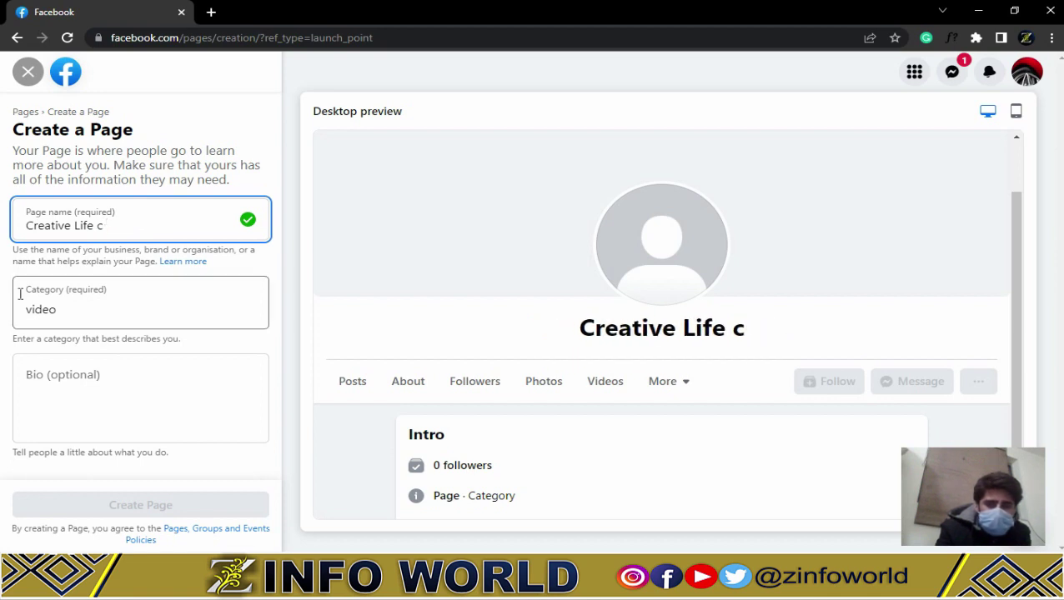
{"action": "key", "text": "BackSpace"}
{"action": "key", "text": "BackSpace"}
Replace the category search term with "creative" and check the suggestions.
{"action": "double_click", "coordinate": [69, 316]}
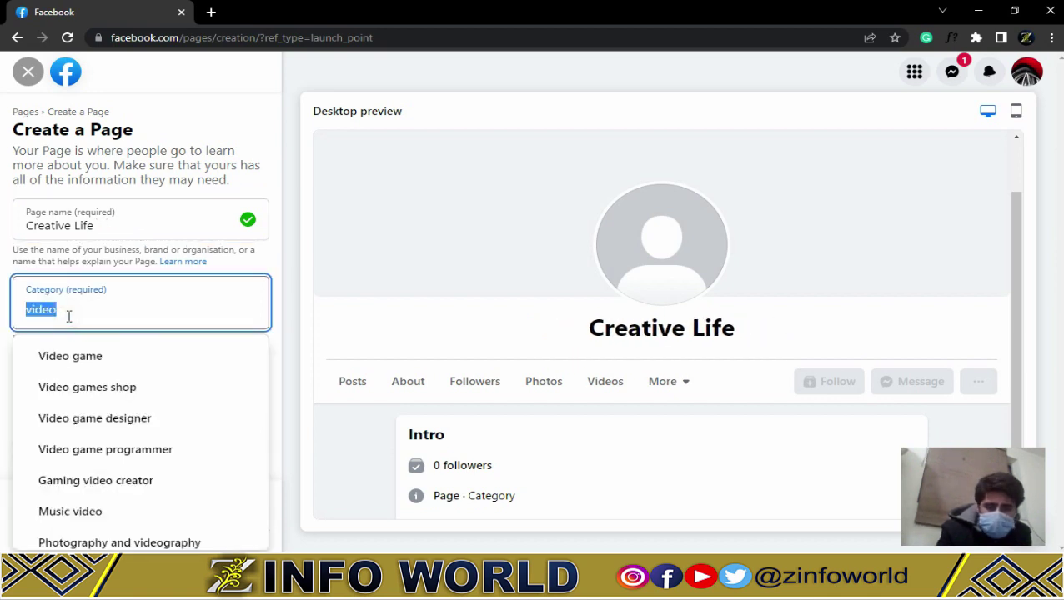
{"action": "type", "text": "creat"}
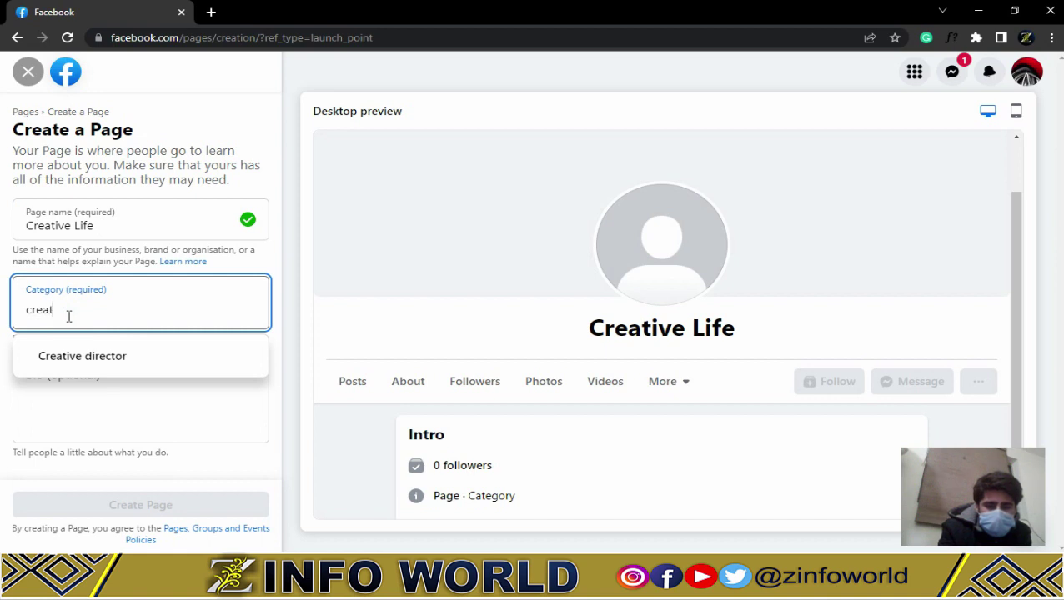
{"action": "type", "text": "ive"}
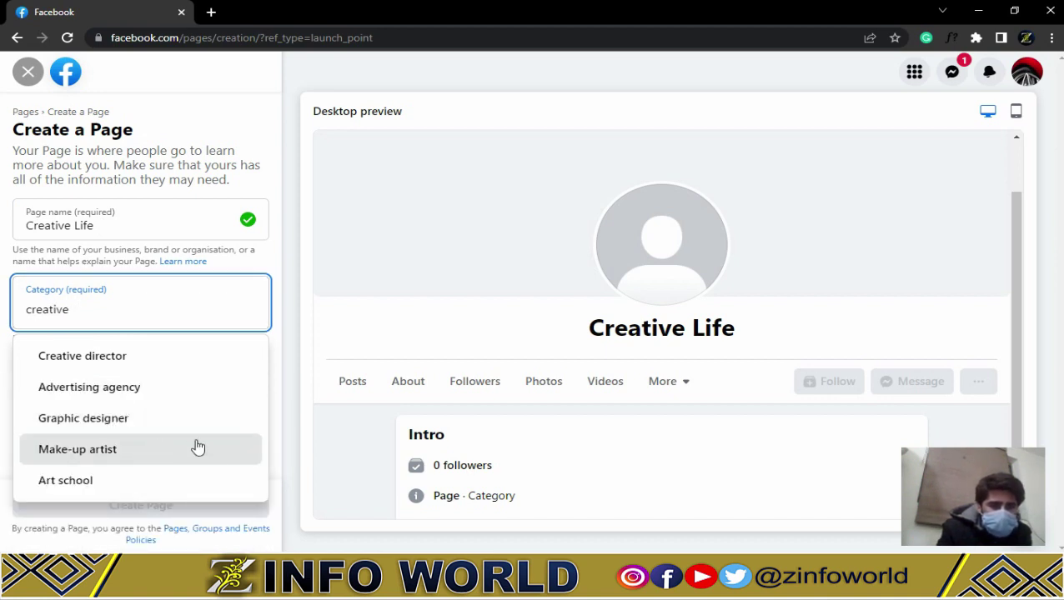
Search the categories for "ente" instead and add Entertainment website as the Page's category.
{"action": "left_click", "coordinate": [117, 311]}
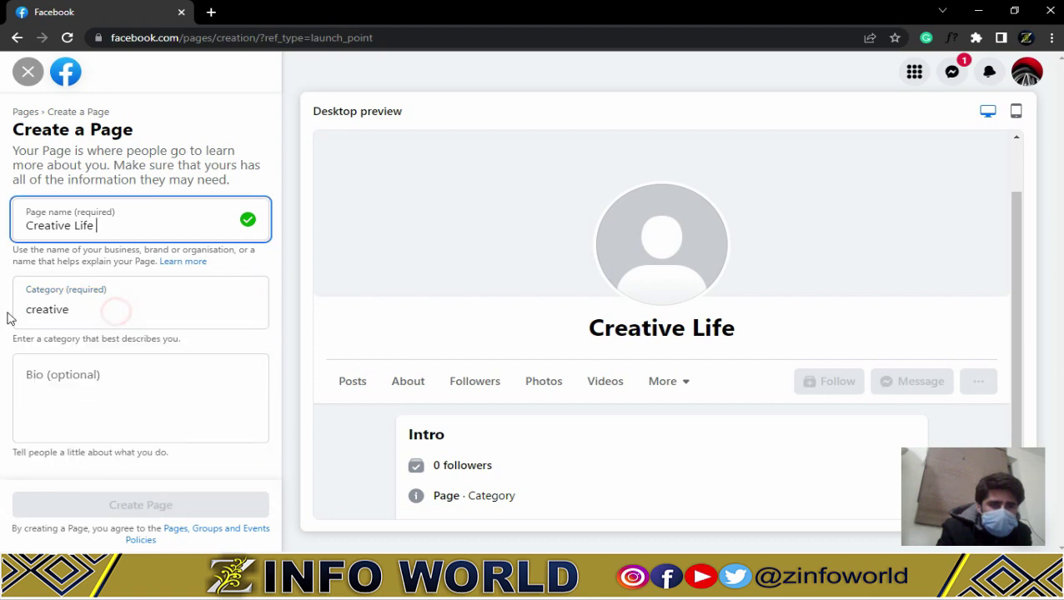
{"action": "double_click", "coordinate": [81, 311]}
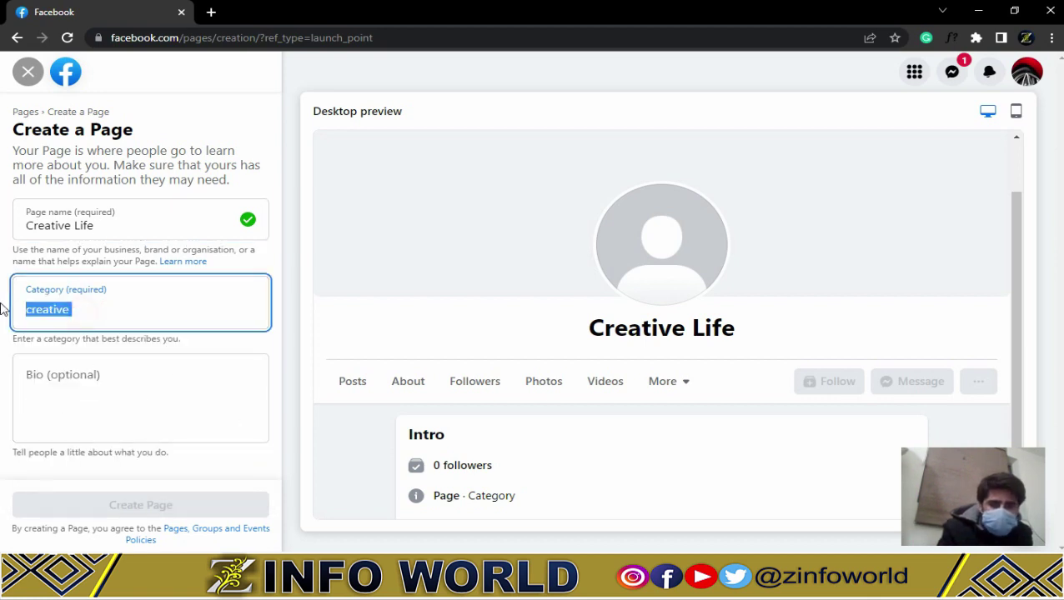
{"action": "key", "text": "BackSpace"}
{"action": "type", "text": "ente"}
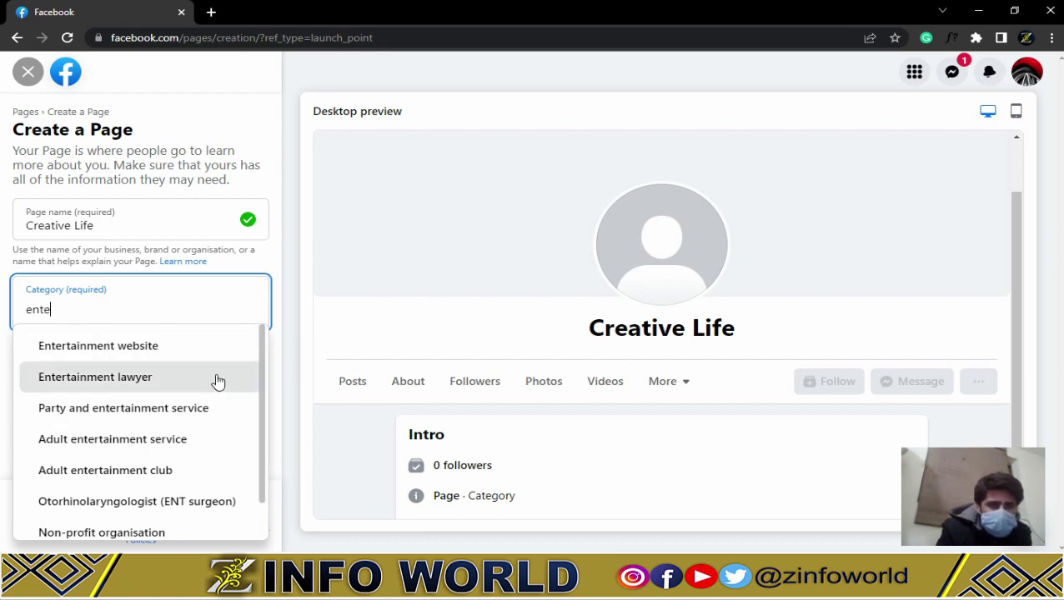
{"action": "scroll", "coordinate": [217, 381], "scroll_direction": "down", "scroll_amount": 1}
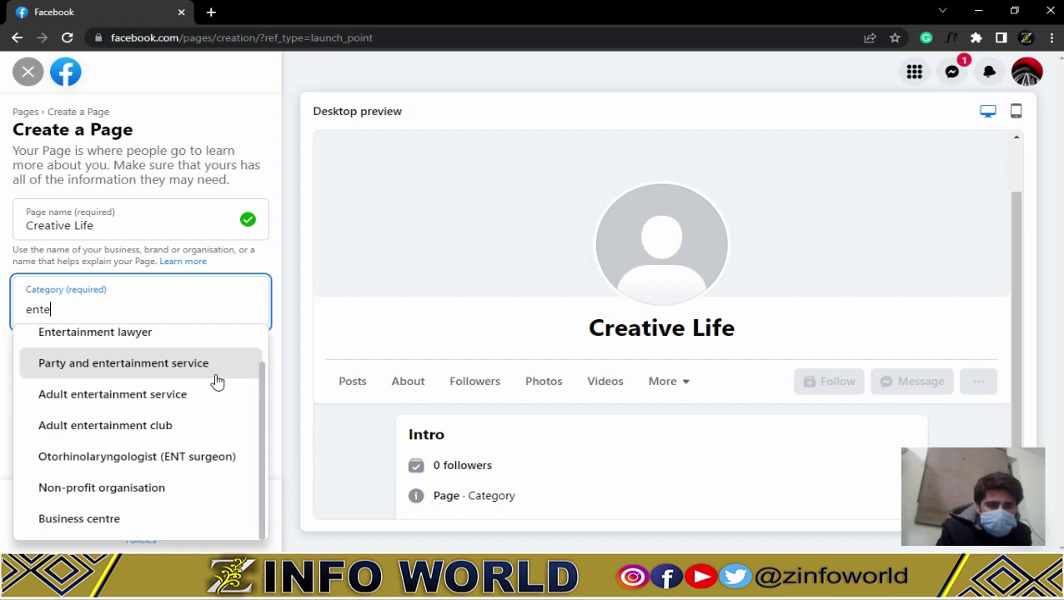
{"action": "scroll", "coordinate": [216, 377], "scroll_direction": "up", "scroll_amount": 1}
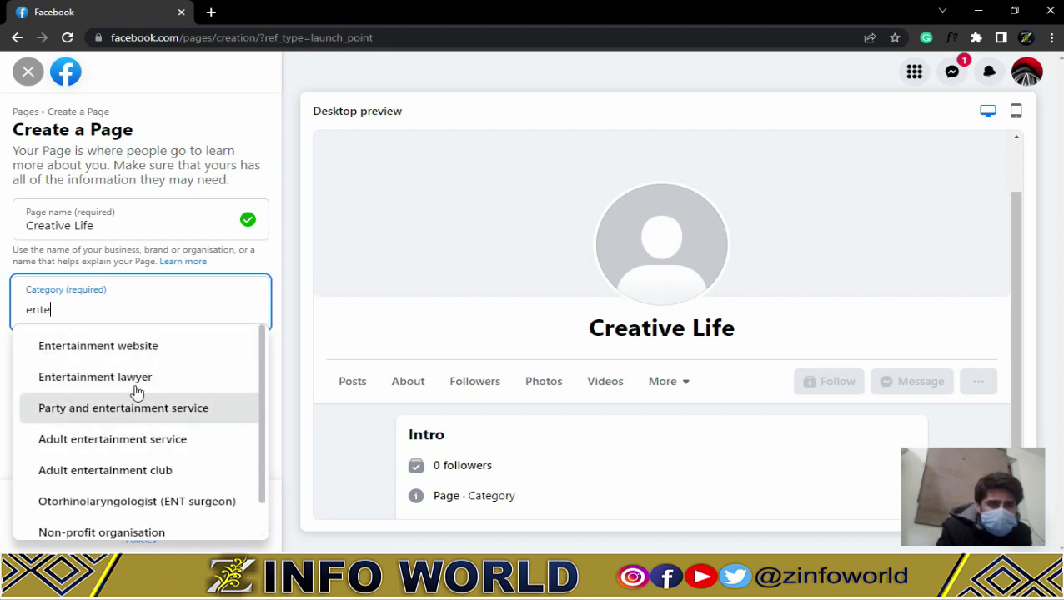
{"action": "left_click", "coordinate": [115, 351]}
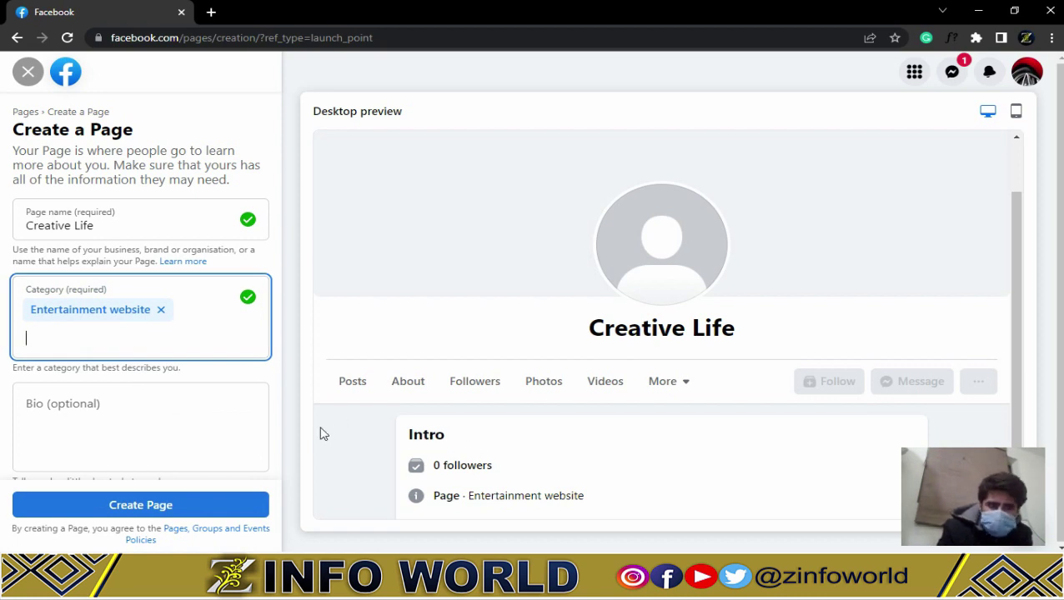
Look for a second Page category by searching for "video".
{"action": "type", "text": "video"}
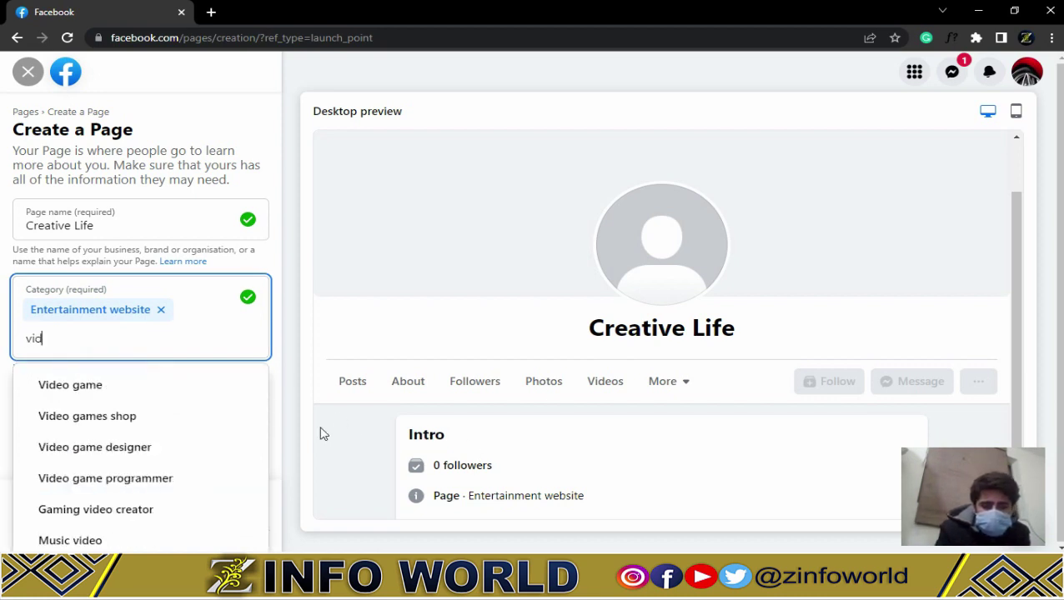
{"action": "scroll", "coordinate": [218, 499], "scroll_direction": "down", "scroll_amount": 1}
{"action": "scroll", "coordinate": [220, 498], "scroll_direction": "down", "scroll_amount": 1}
{"action": "scroll", "coordinate": [219, 499], "scroll_direction": "up", "scroll_amount": 2}
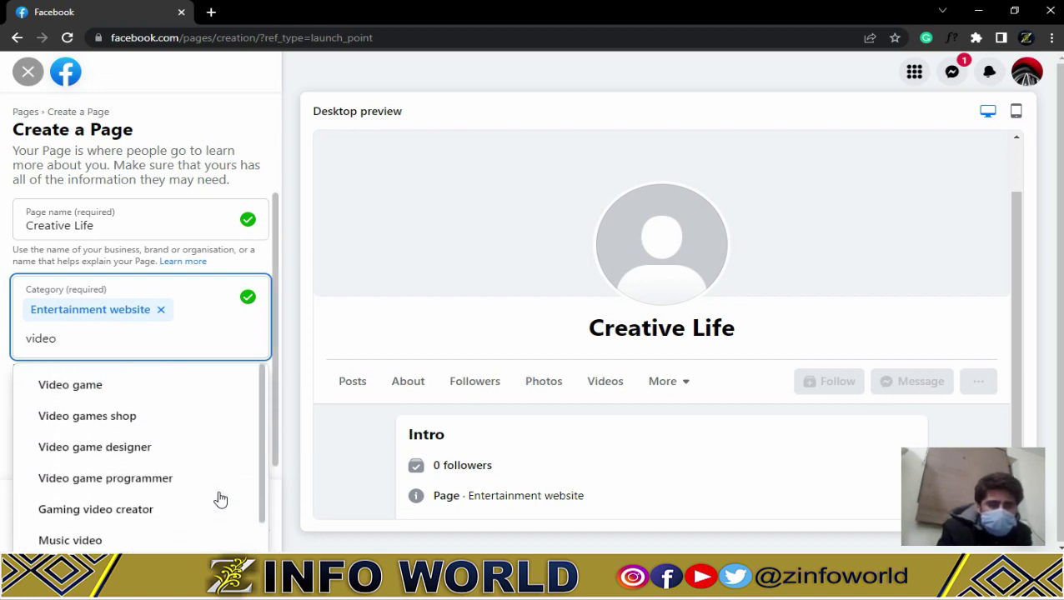
Change the second category search to "creat" and add Creative director to the Page's categories.
{"action": "double_click", "coordinate": [78, 335]}
{"action": "type", "text": "creat"}
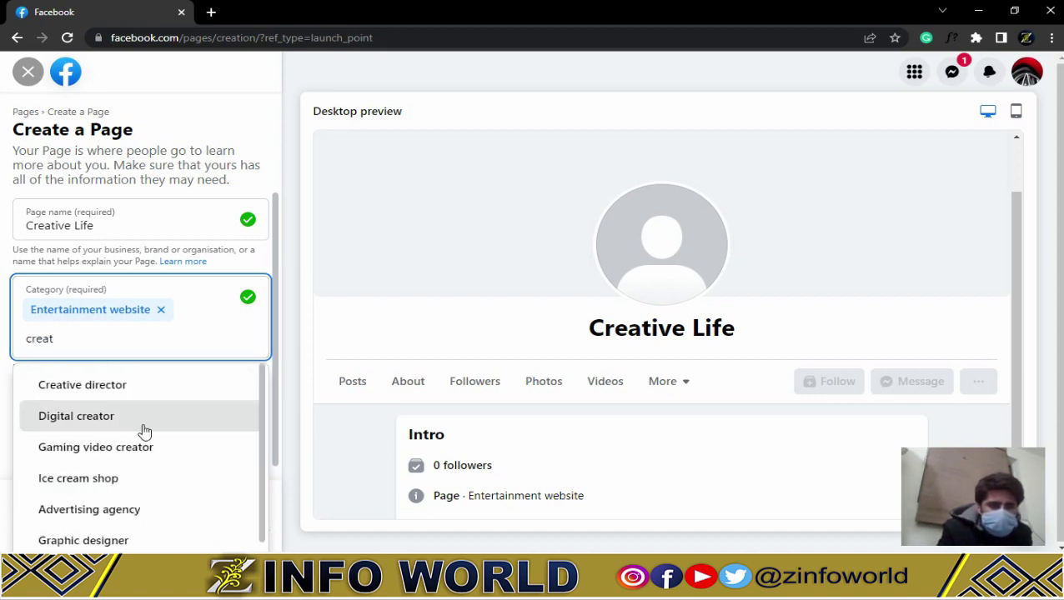
{"action": "left_click", "coordinate": [109, 384]}
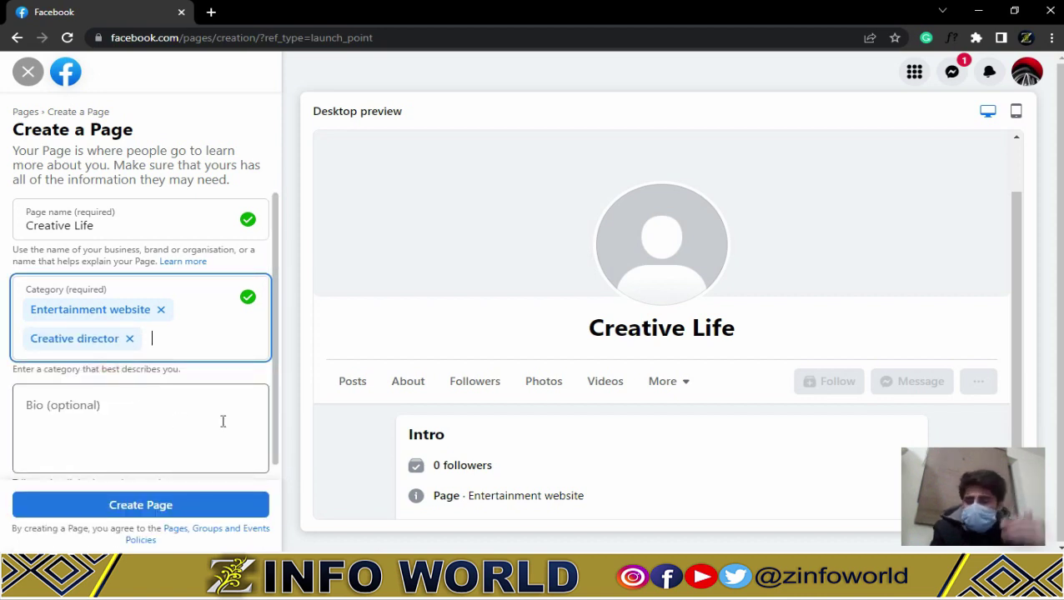
Enter the bio "Hello viewers welcome to my page (Creative Life)" and create the Page.
{"action": "left_click", "coordinate": [168, 431]}
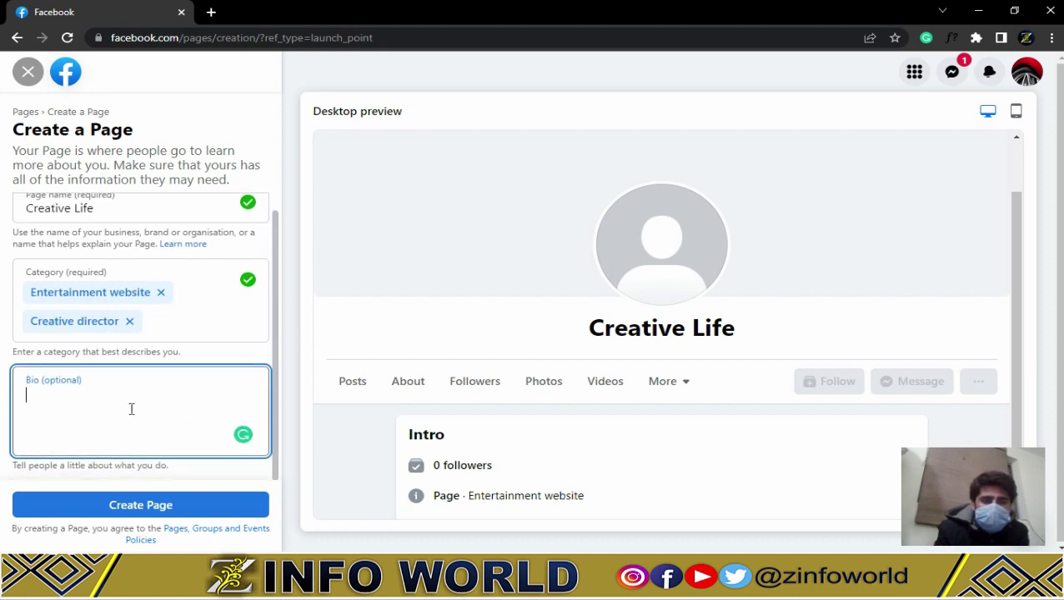
{"action": "type", "text": "Hell"}
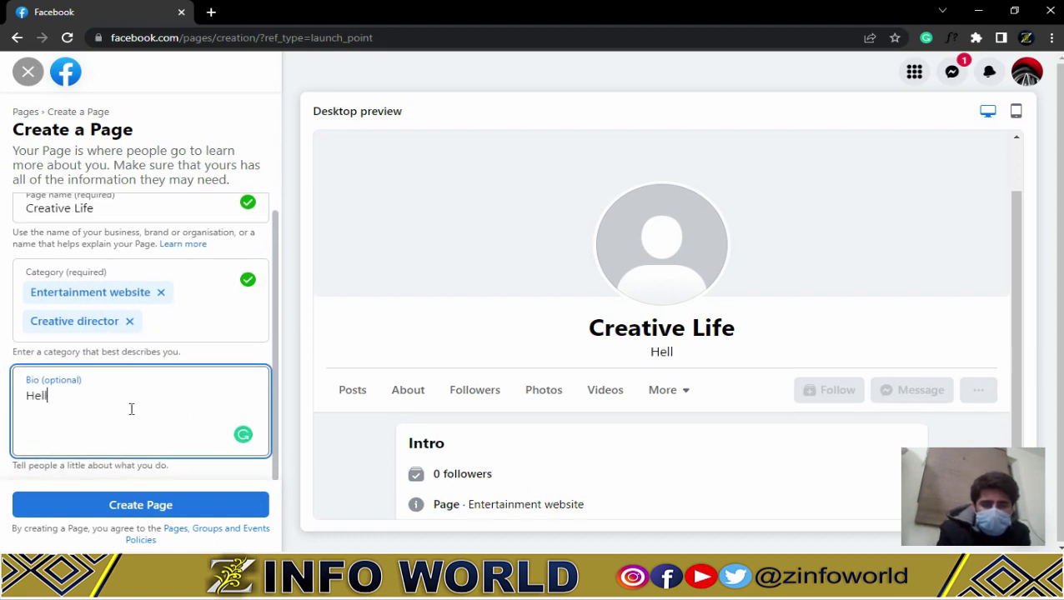
{"action": "type", "text": "o vi"}
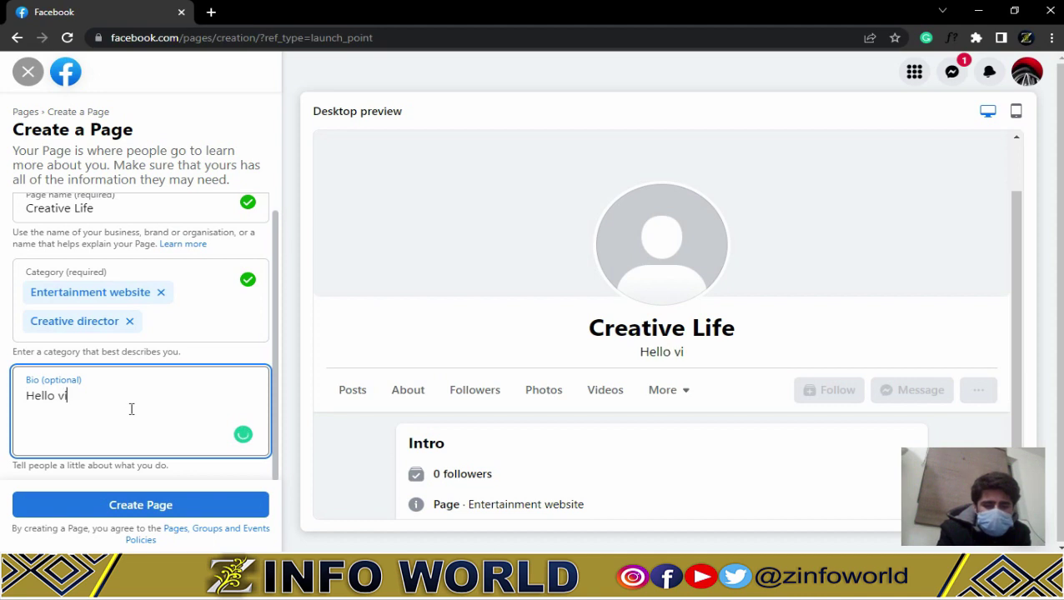
{"action": "type", "text": "ewers"}
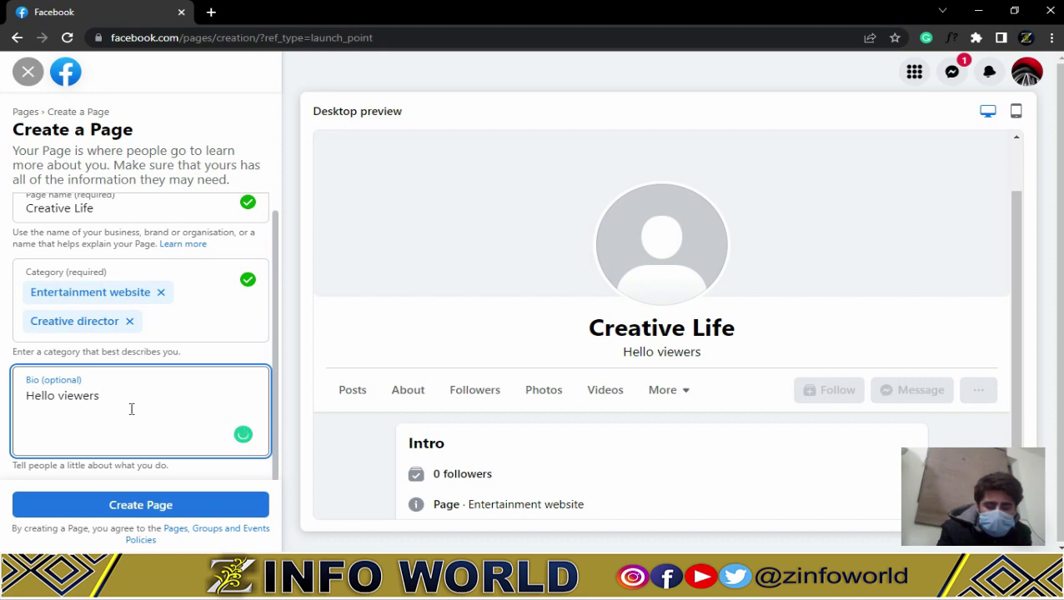
{"action": "type", "text": "welcome to my page (Creative Life)"}
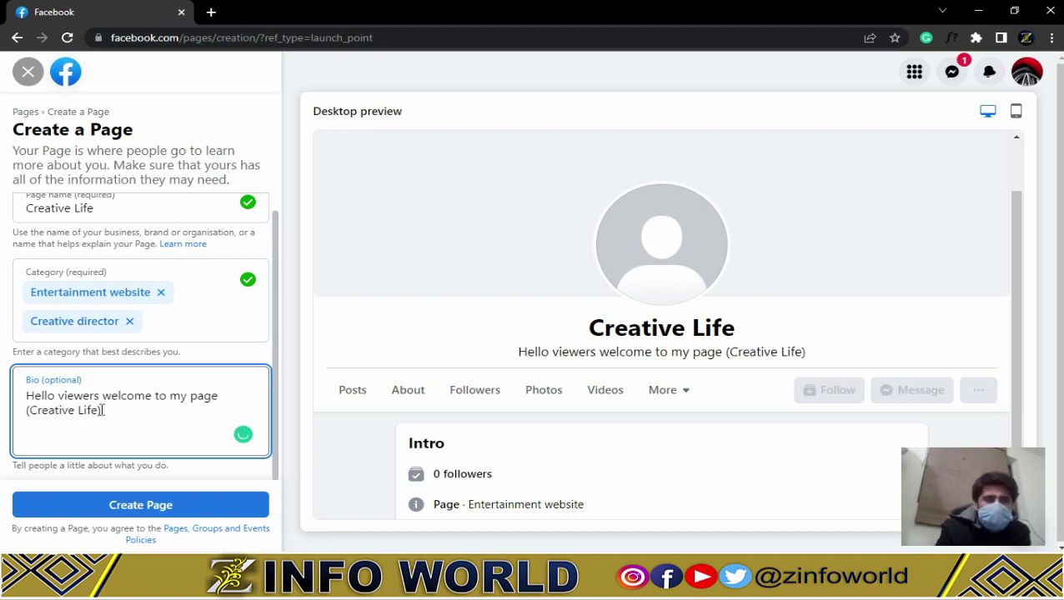
{"action": "left_click", "coordinate": [171, 508]}
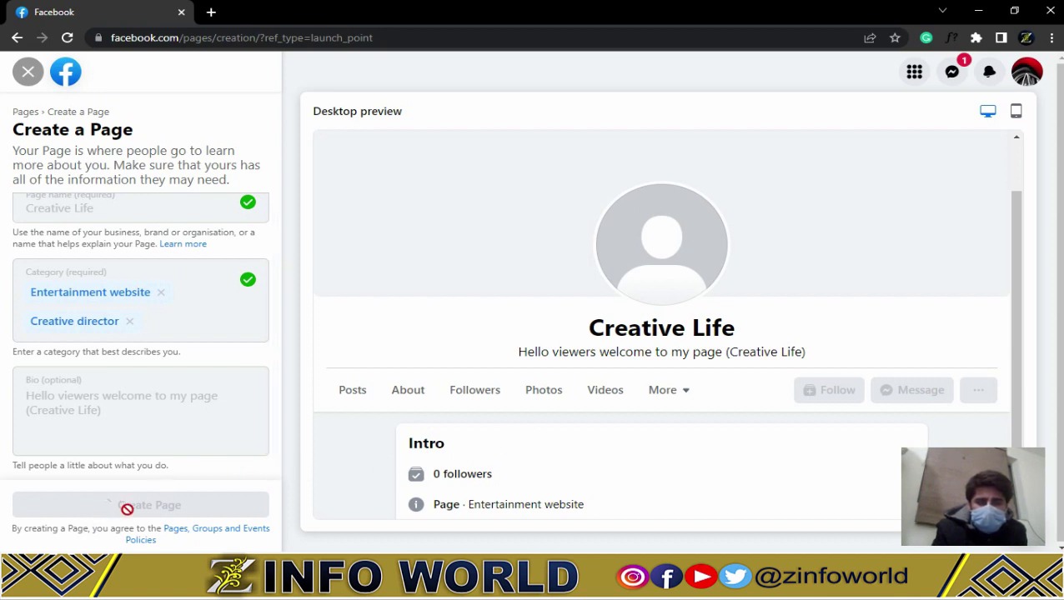
Dismiss the Page creation notice and skip the contact details to reach the Page customisation step.
{"action": "key", "text": "ctrl+plus"}
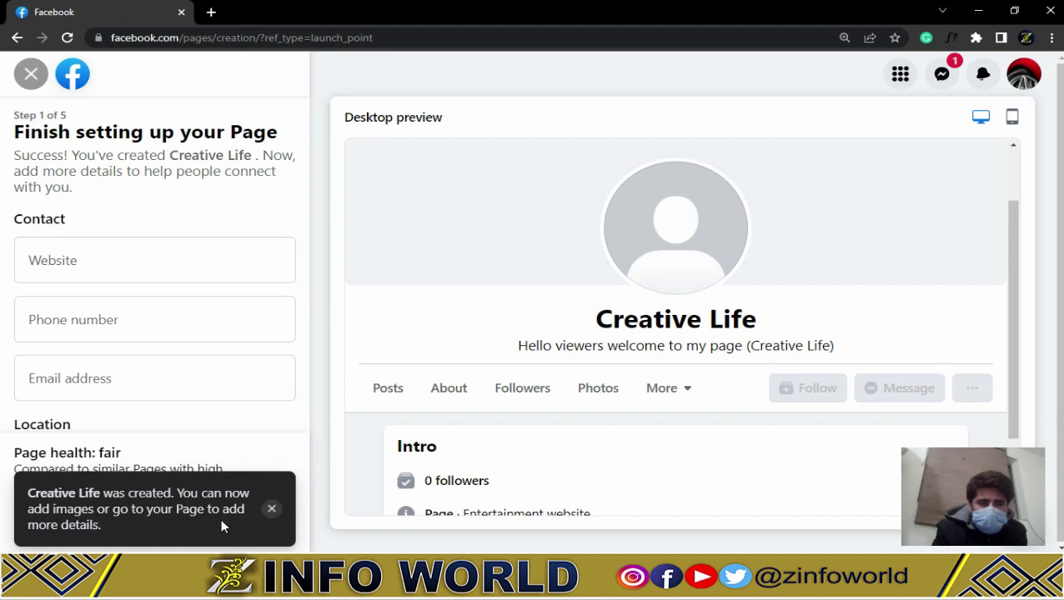
{"action": "left_click", "coordinate": [271, 508]}
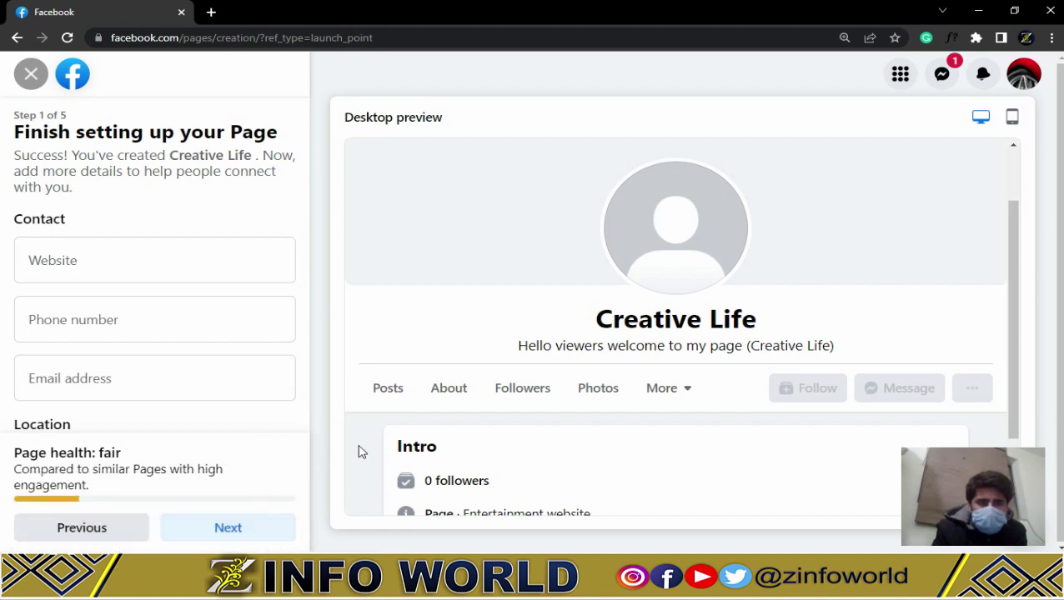
{"action": "left_click", "coordinate": [224, 528]}
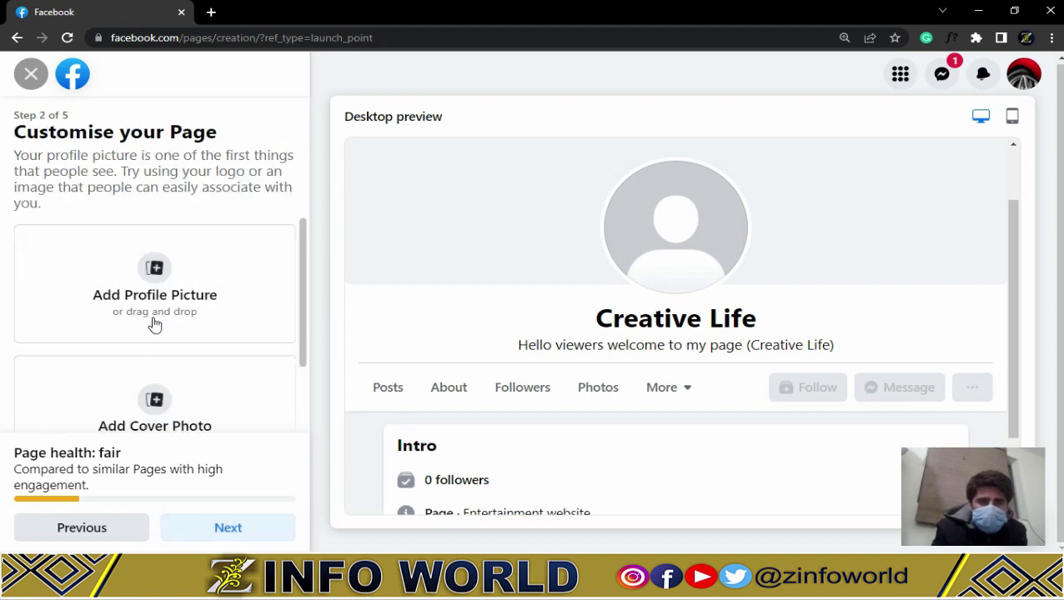
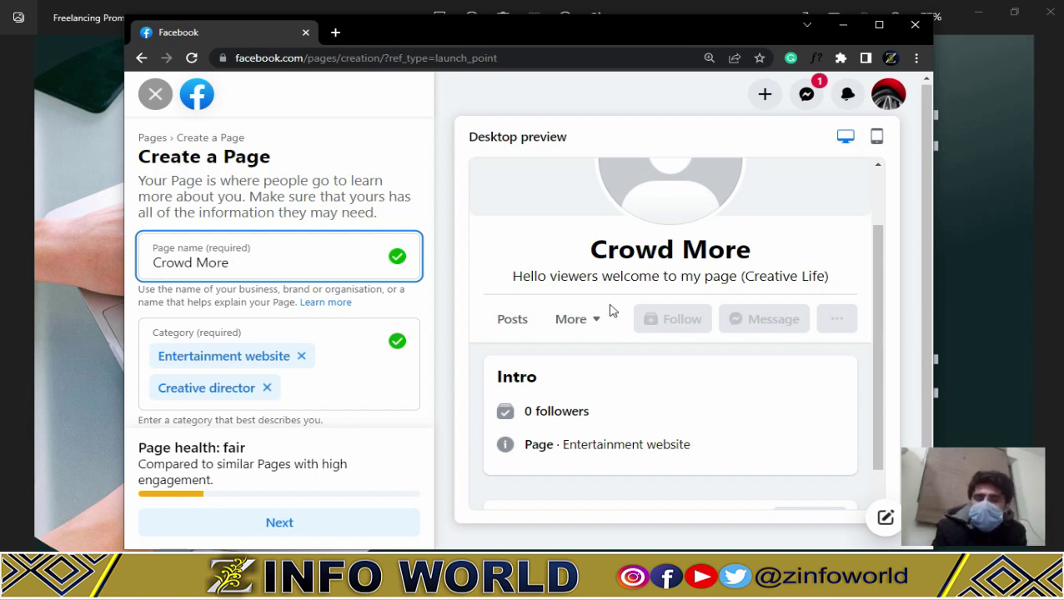
Review the contact, location and hours details for the Crowd More Page and continue with all of them left blank.
{"action": "left_click", "coordinate": [288, 525]}
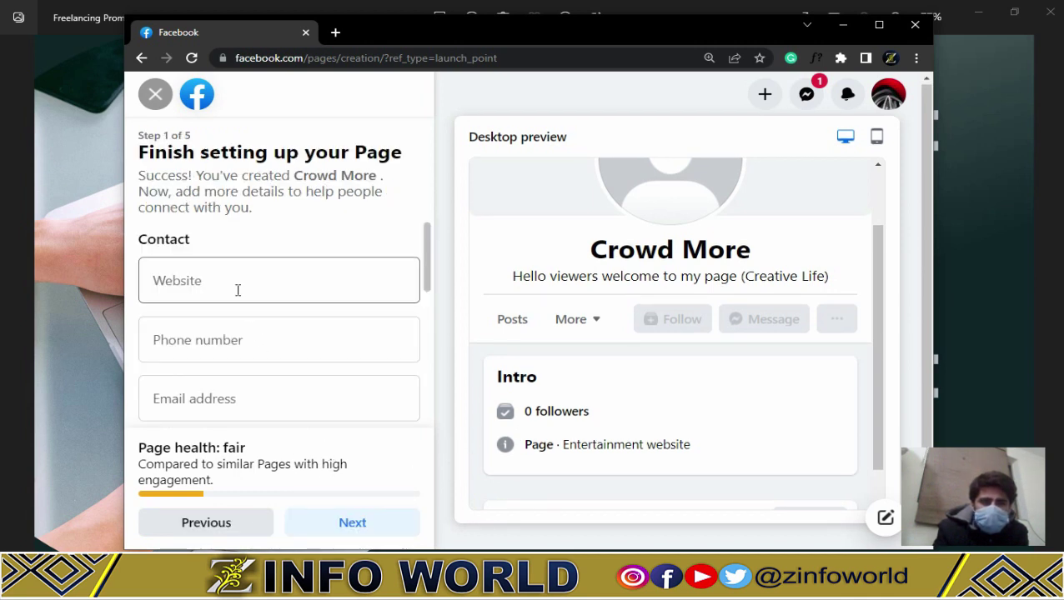
{"action": "scroll", "coordinate": [284, 384], "scroll_direction": "down", "scroll_amount": 1}
{"action": "scroll", "coordinate": [298, 396], "scroll_direction": "up", "scroll_amount": 1}
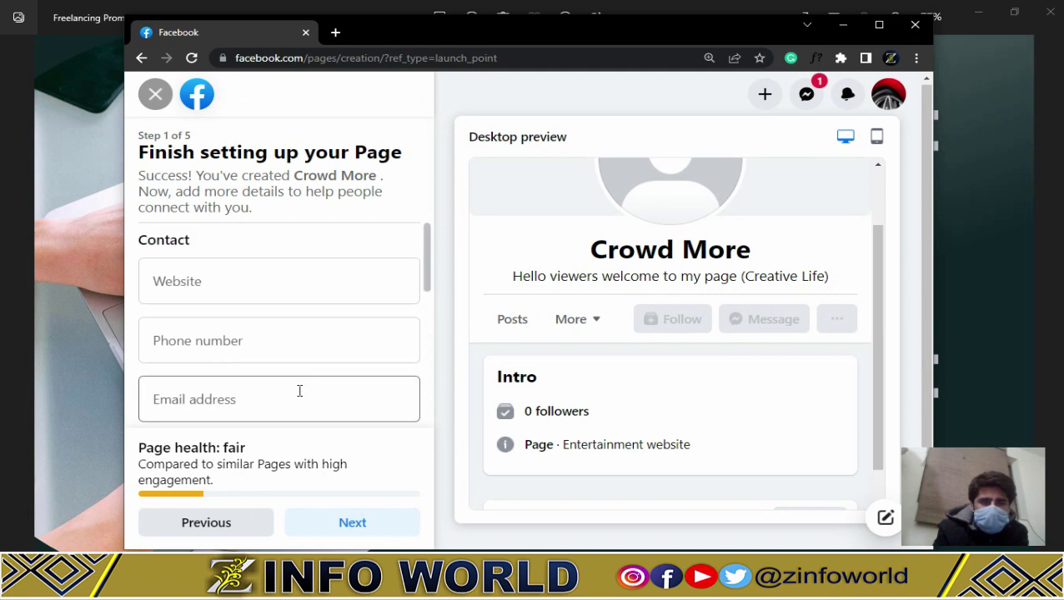
{"action": "left_click", "coordinate": [227, 292]}
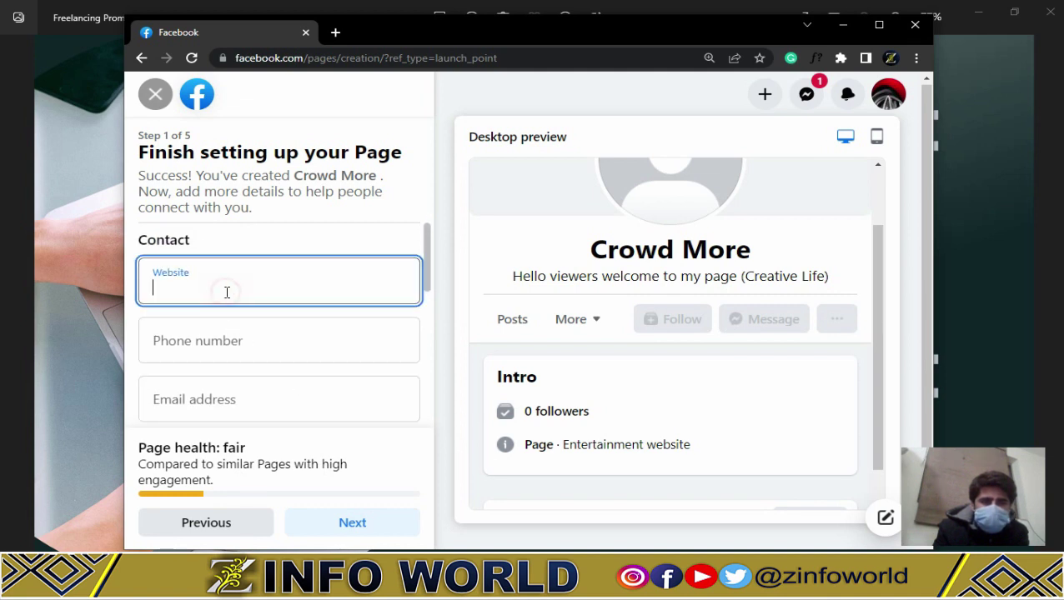
{"action": "left_click", "coordinate": [235, 347]}
{"action": "left_click", "coordinate": [247, 393]}
{"action": "scroll", "coordinate": [256, 384], "scroll_direction": "down", "scroll_amount": 2}
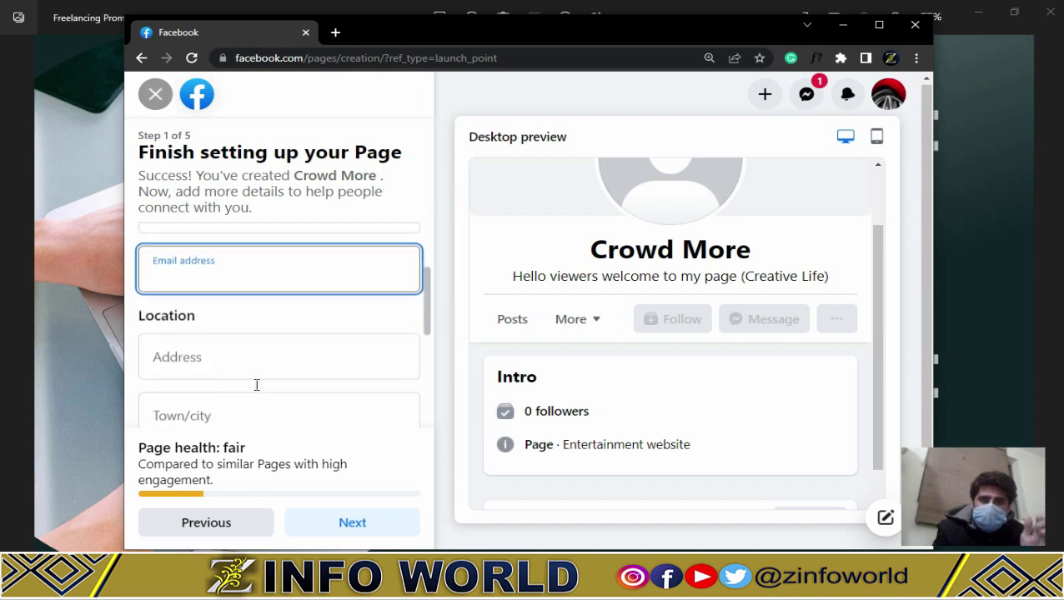
{"action": "scroll", "coordinate": [240, 351], "scroll_direction": "down", "scroll_amount": 1}
{"action": "scroll", "coordinate": [216, 268], "scroll_direction": "up", "scroll_amount": 1}
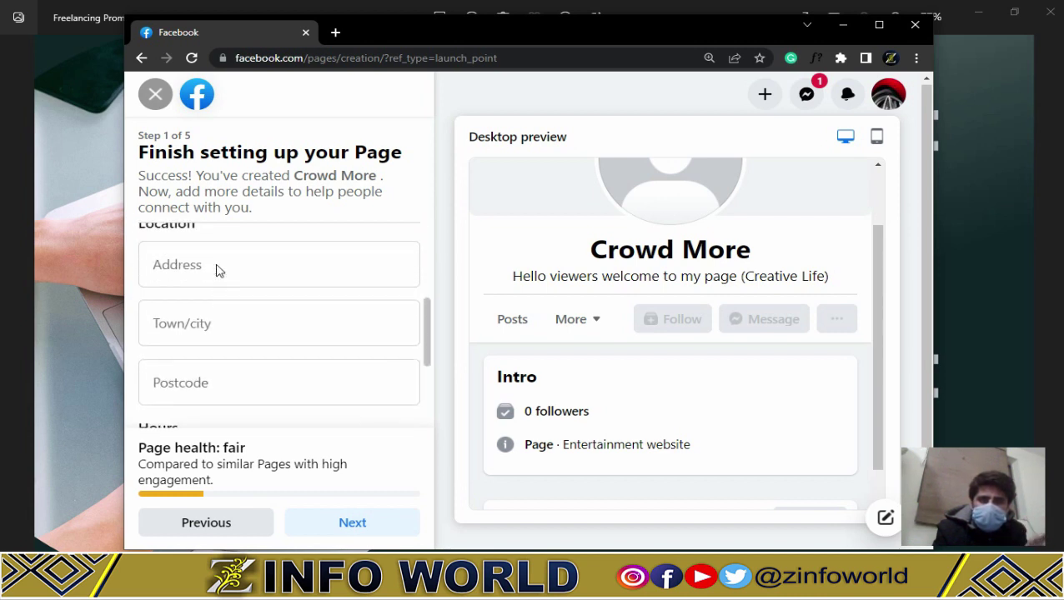
{"action": "scroll", "coordinate": [230, 347], "scroll_direction": "down", "scroll_amount": 3}
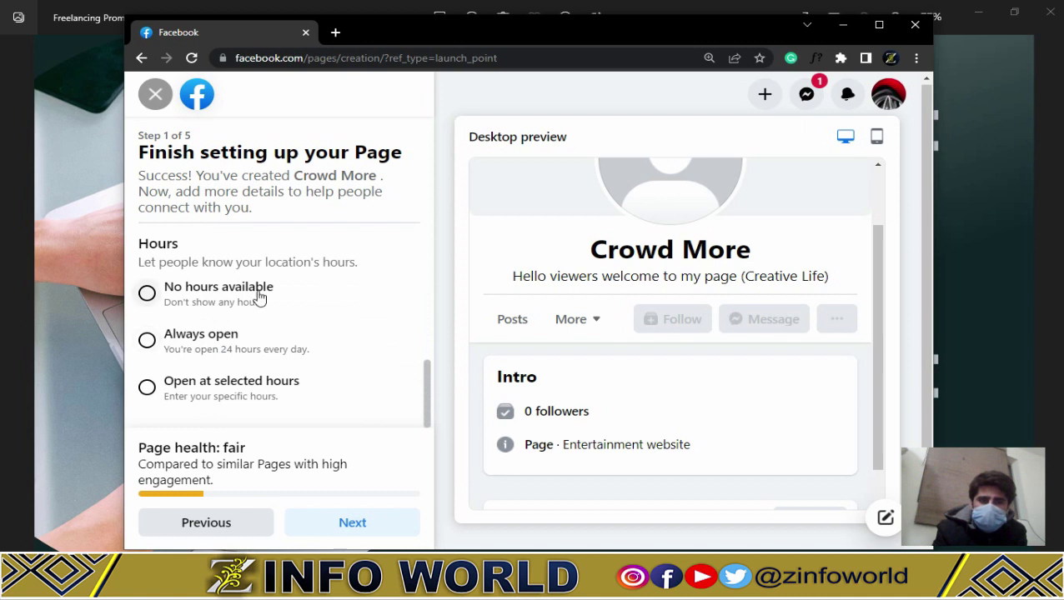
{"action": "left_click", "coordinate": [361, 524]}
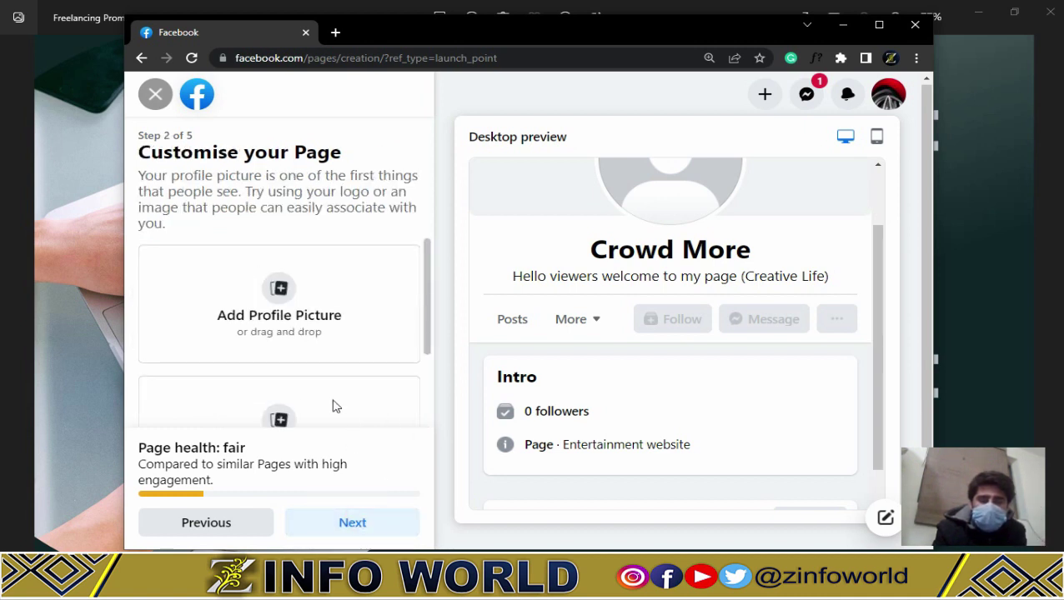
{"action": "scroll", "coordinate": [321, 396], "scroll_direction": "down", "scroll_amount": 1}
{"action": "scroll", "coordinate": [323, 375], "scroll_direction": "up", "scroll_amount": 1}
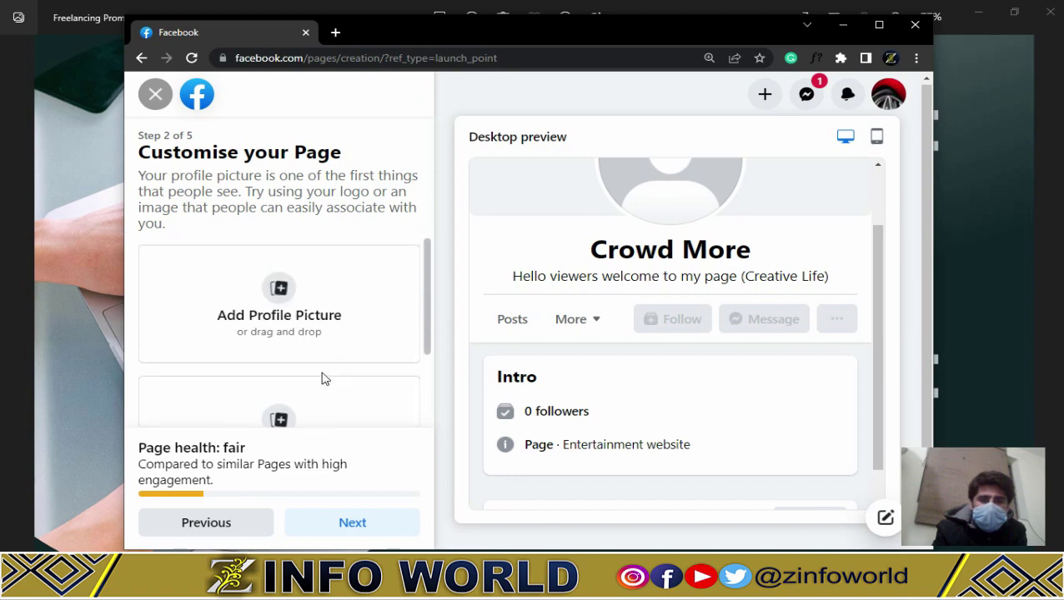
{"action": "left_click", "coordinate": [287, 306]}
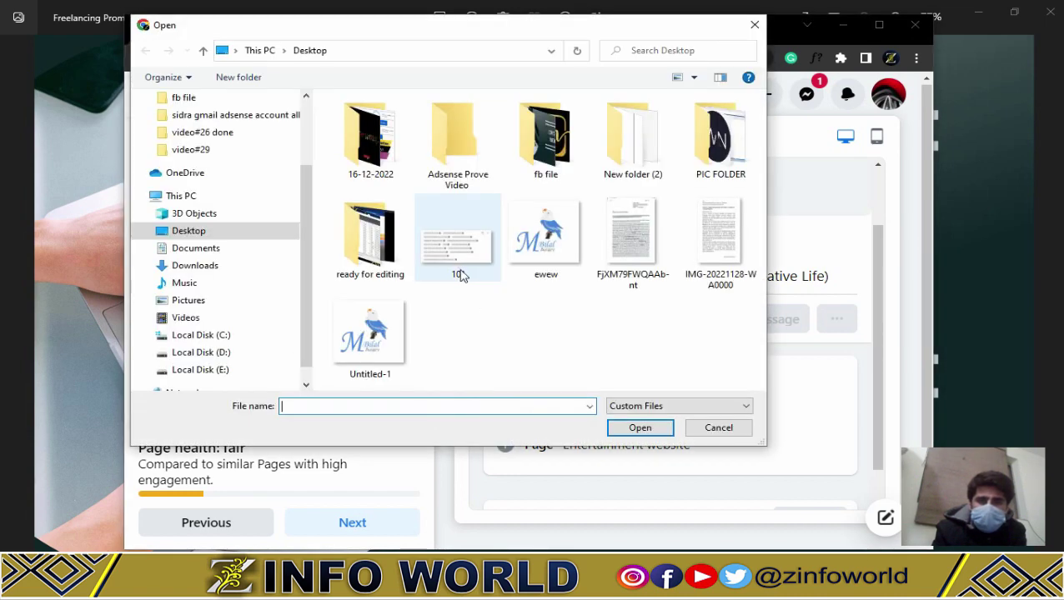
{"action": "double_click", "coordinate": [536, 150]}
{"action": "left_click", "coordinate": [446, 139]}
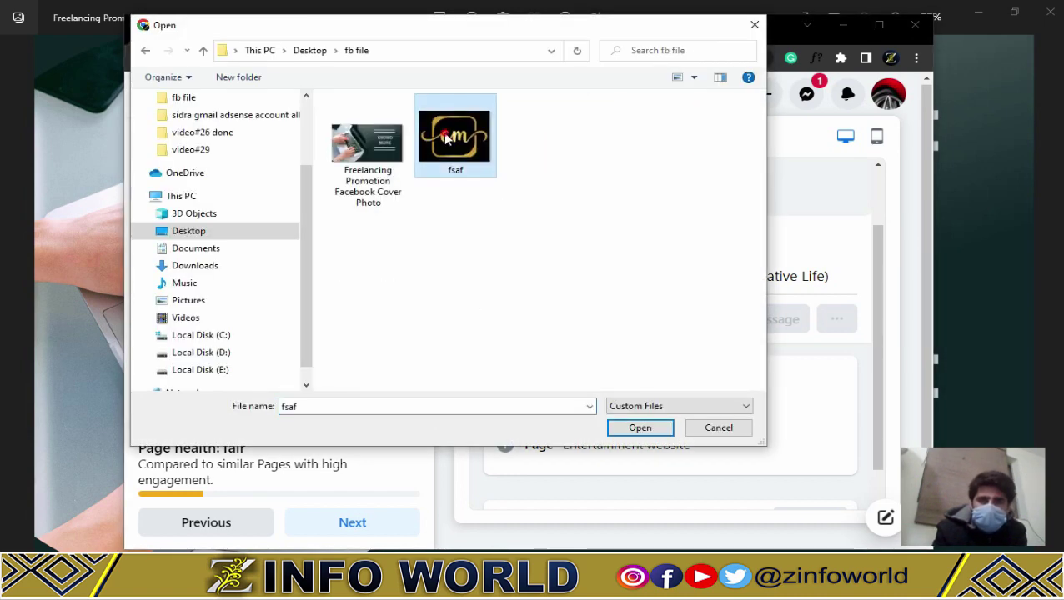
{"action": "left_click", "coordinate": [633, 426]}
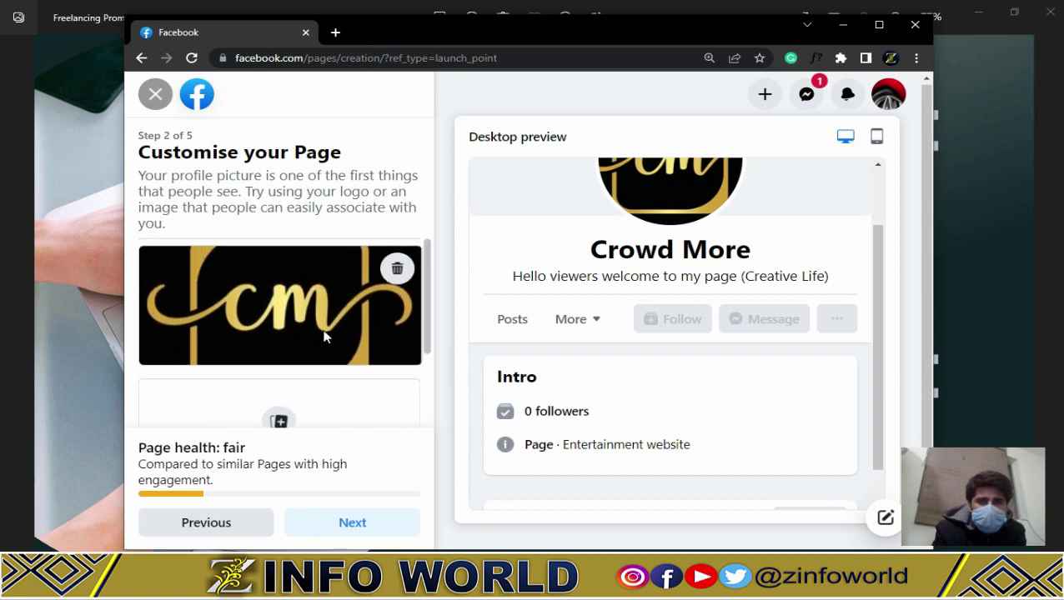
Add the Freelancing Promotion Facebook Cover Photo image as the Page's cover and reposition it vertically to centre the CROWD MORE text.
{"action": "scroll", "coordinate": [682, 243], "scroll_direction": "up", "scroll_amount": 2}
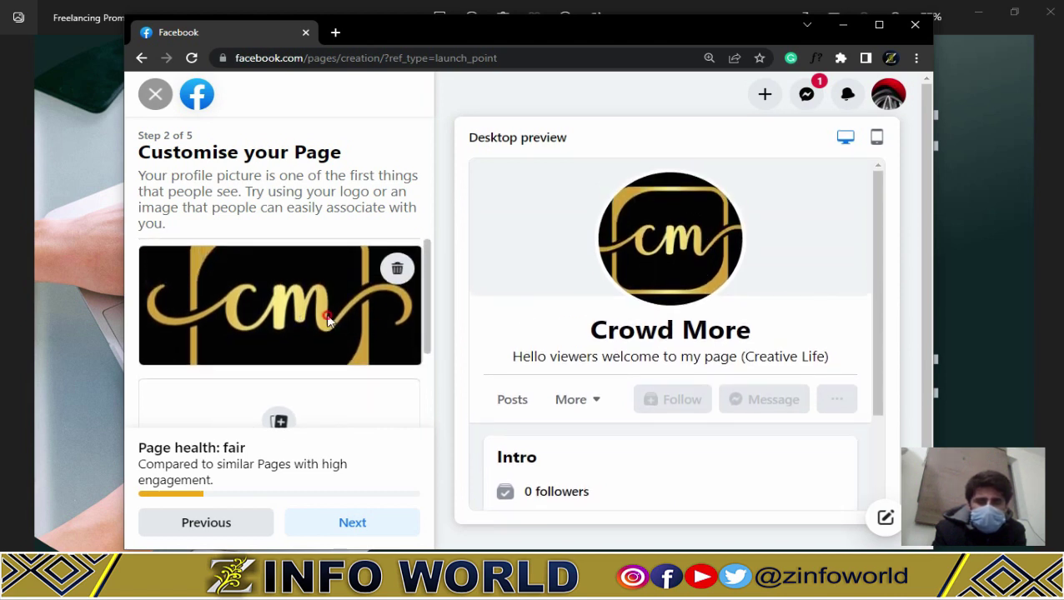
{"action": "scroll", "coordinate": [300, 307], "scroll_direction": "down", "scroll_amount": 1}
{"action": "scroll", "coordinate": [296, 304], "scroll_direction": "up", "scroll_amount": 1}
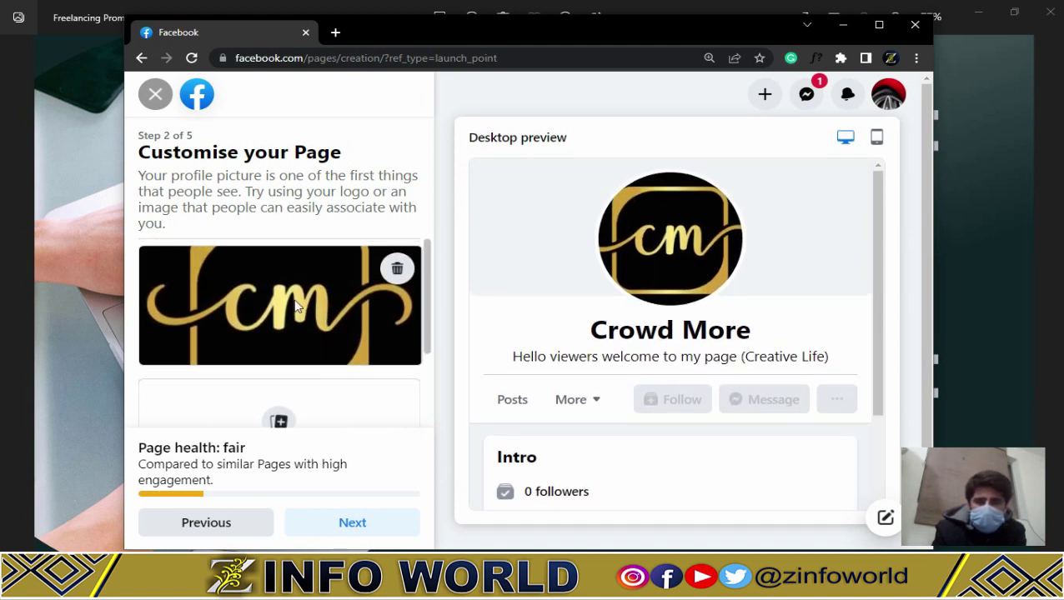
{"action": "scroll", "coordinate": [294, 307], "scroll_direction": "down", "scroll_amount": 1}
{"action": "scroll", "coordinate": [294, 307], "scroll_direction": "up", "scroll_amount": 1}
{"action": "scroll", "coordinate": [296, 309], "scroll_direction": "down", "scroll_amount": 1}
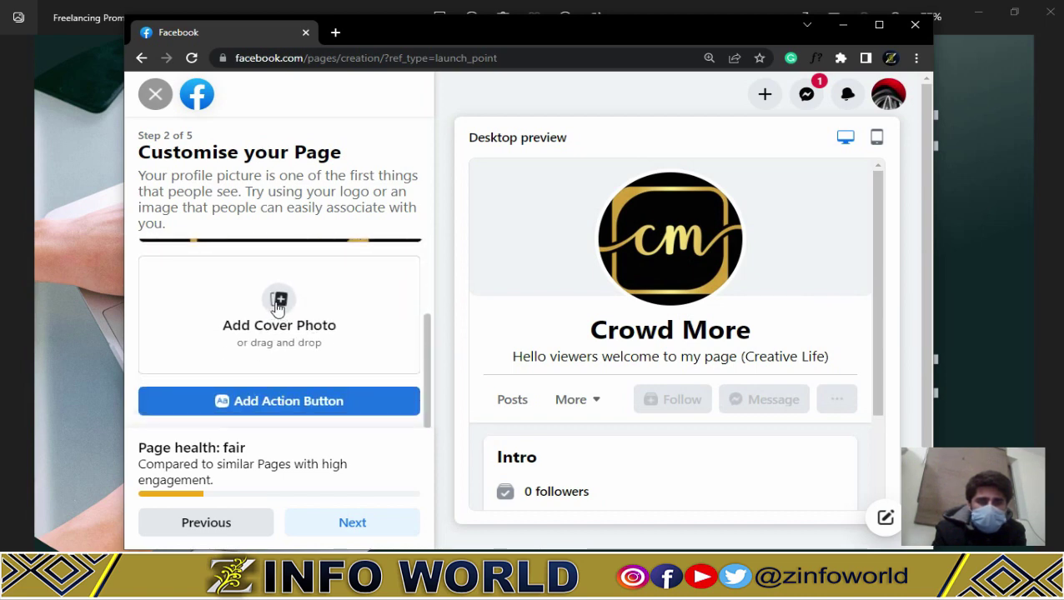
{"action": "left_click", "coordinate": [279, 307]}
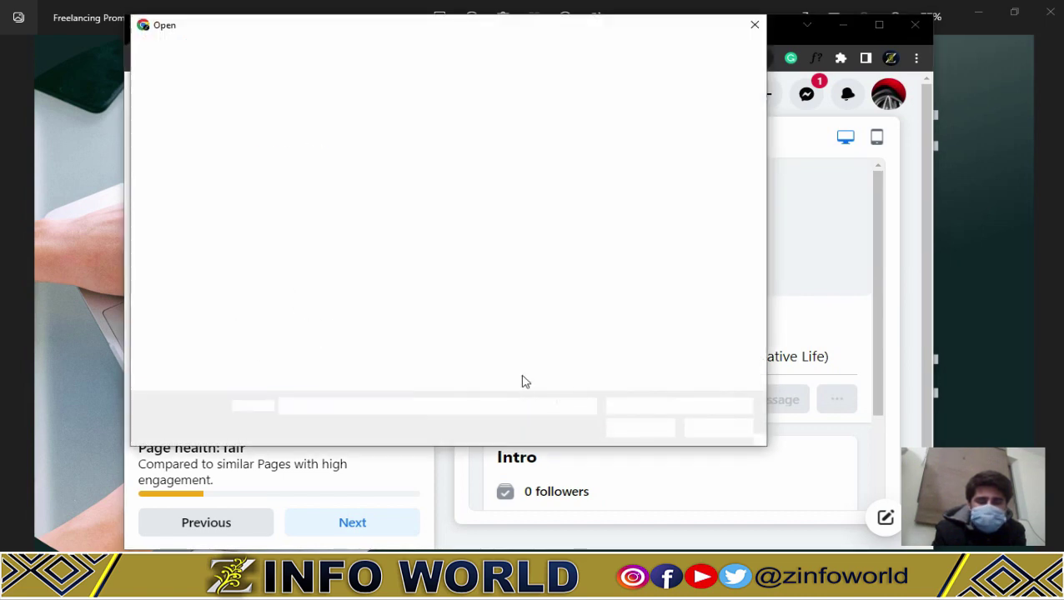
{"action": "left_click", "coordinate": [400, 185]}
{"action": "left_click", "coordinate": [640, 428]}
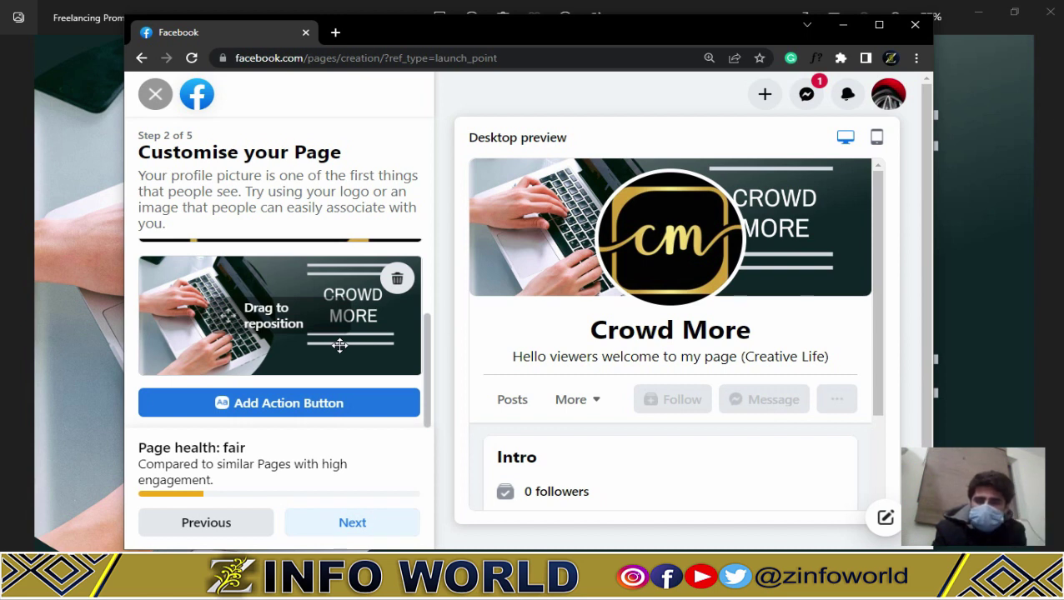
{"action": "left_click_drag", "start_coordinate": [344, 381], "coordinate": [338, 339]}
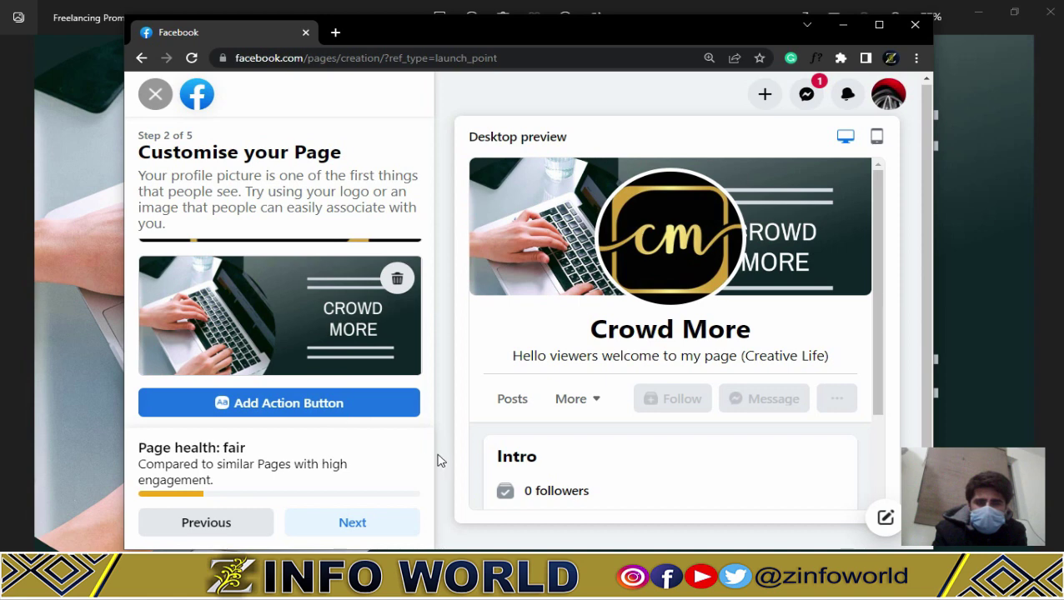
Open the Page's action button setup and look through the options for support, contact and links.
{"action": "left_click", "coordinate": [320, 407]}
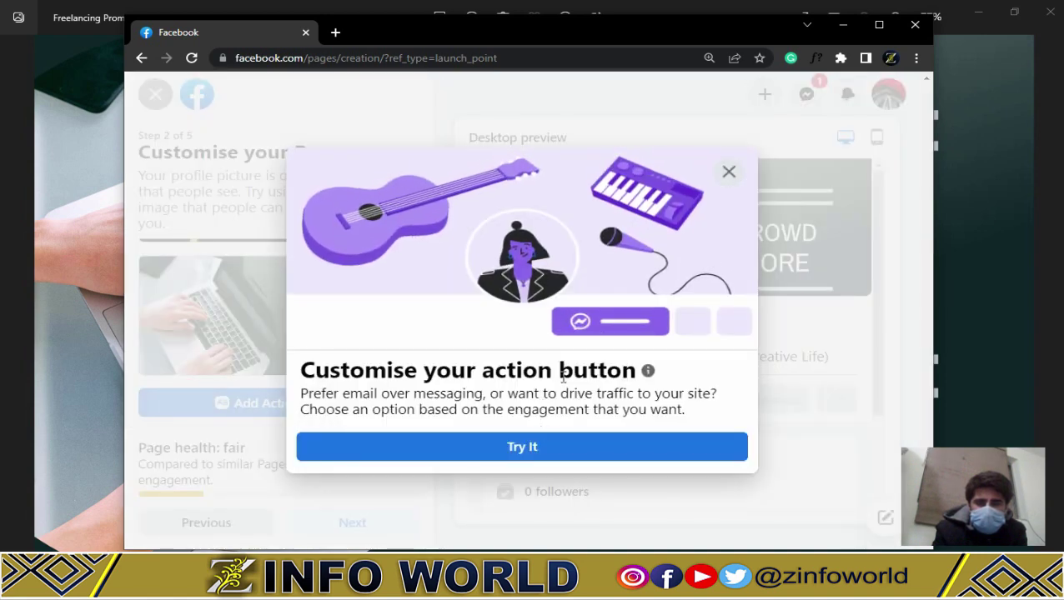
{"action": "left_click", "coordinate": [535, 453]}
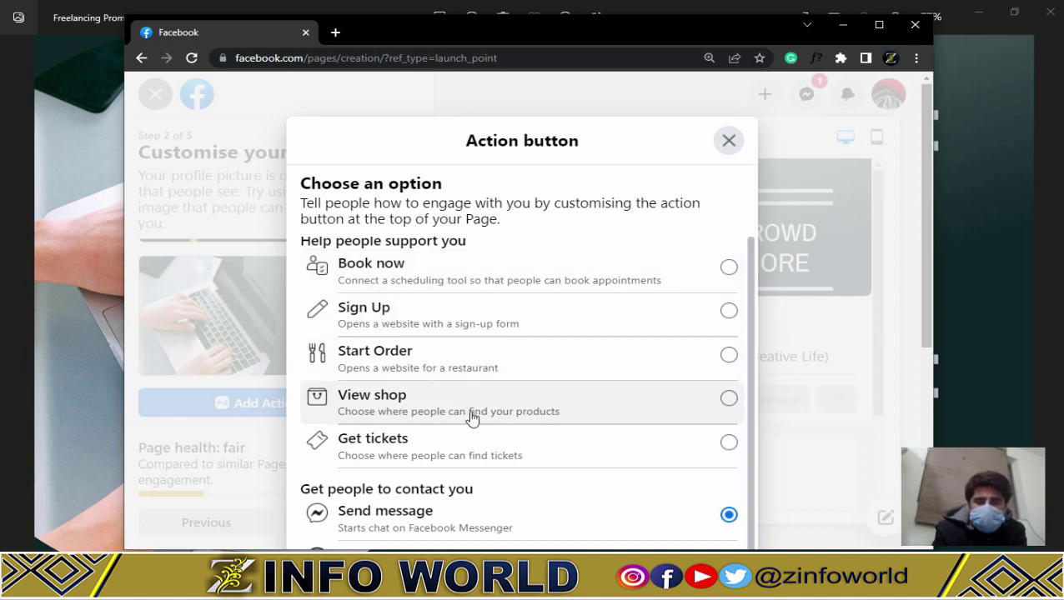
{"action": "scroll", "coordinate": [375, 351], "scroll_direction": "down", "scroll_amount": 1}
{"action": "scroll", "coordinate": [392, 346], "scroll_direction": "down", "scroll_amount": 3}
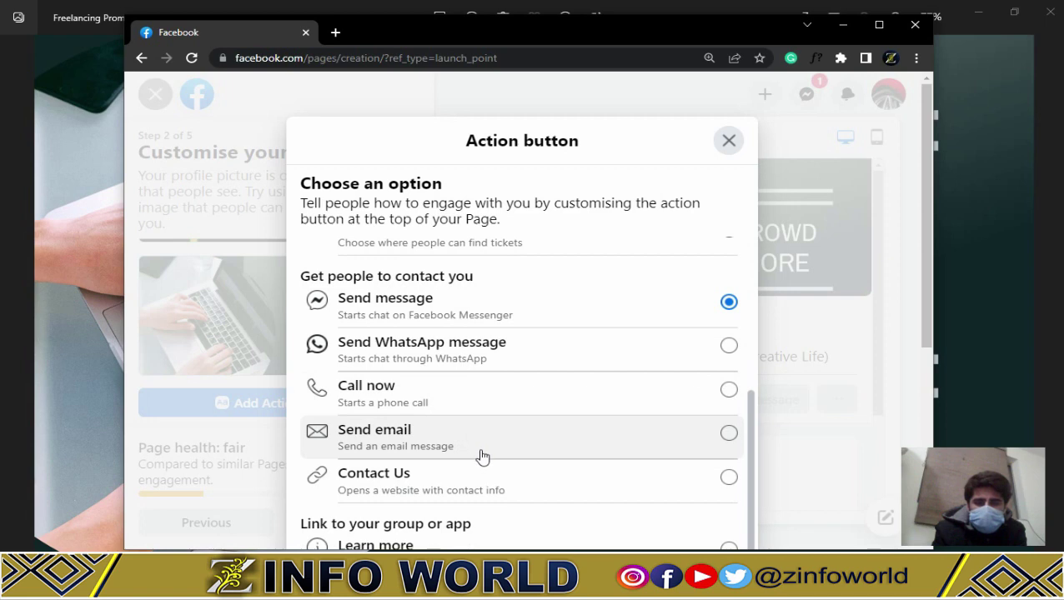
{"action": "triple_click", "coordinate": [618, 142]}
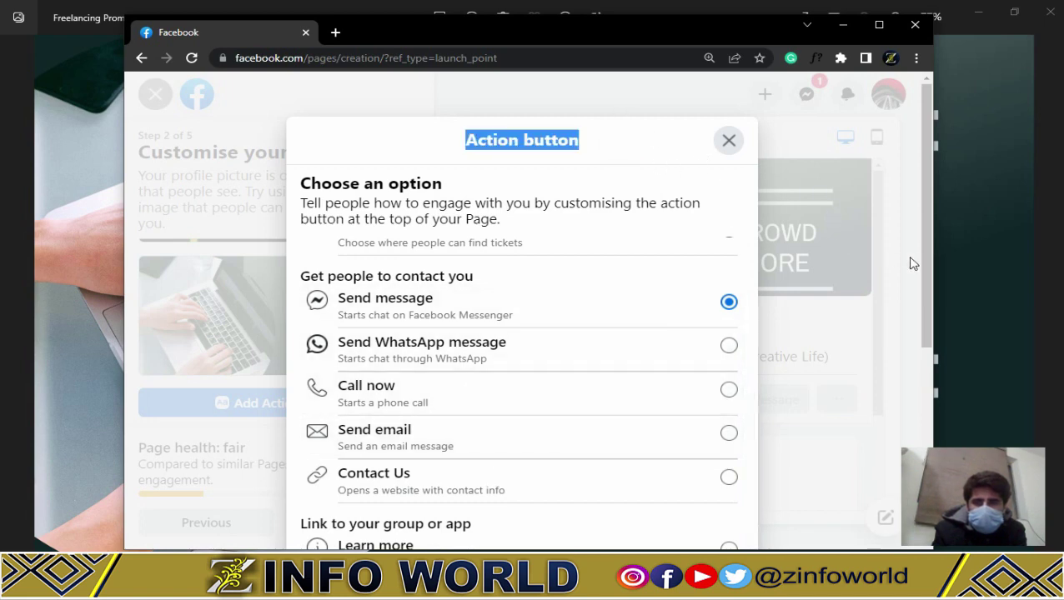
{"action": "left_click_drag", "start_coordinate": [927, 268], "coordinate": [935, 472]}
{"action": "scroll", "coordinate": [909, 394], "scroll_direction": "up", "scroll_amount": 3}
{"action": "scroll", "coordinate": [908, 395], "scroll_direction": "up", "scroll_amount": 4}
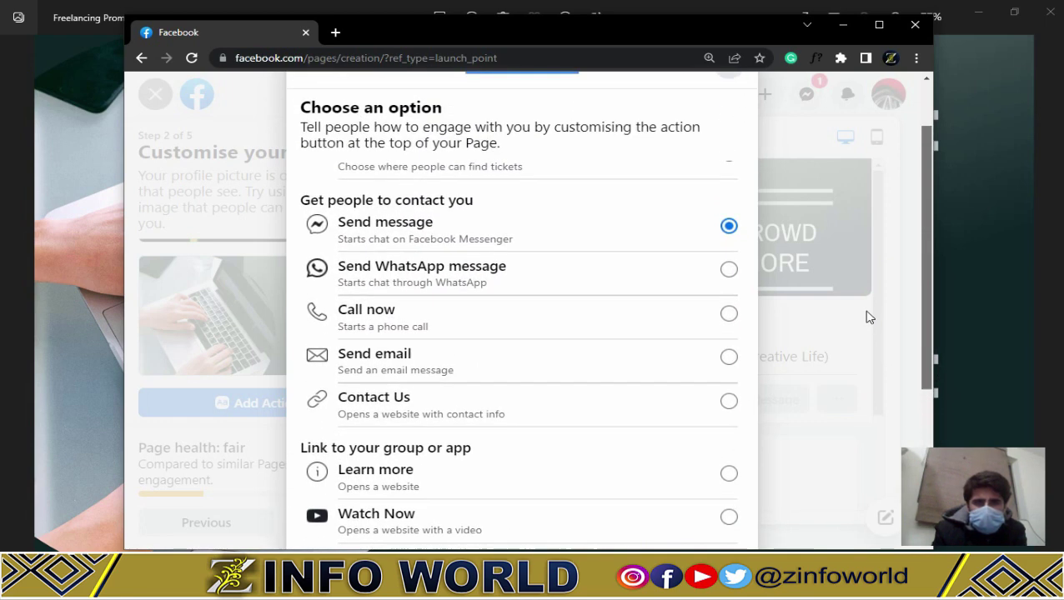
Set the Page's action button to Get tickets, sending people to Events on Facebook, and save it.
{"action": "left_click", "coordinate": [467, 211]}
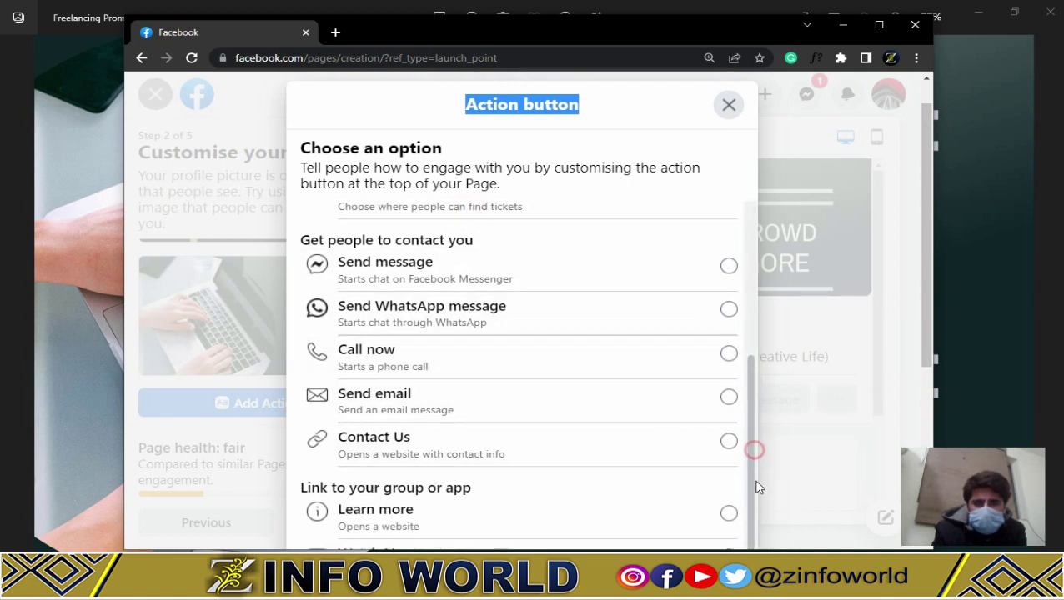
{"action": "scroll", "coordinate": [931, 399], "scroll_direction": "down", "scroll_amount": 4}
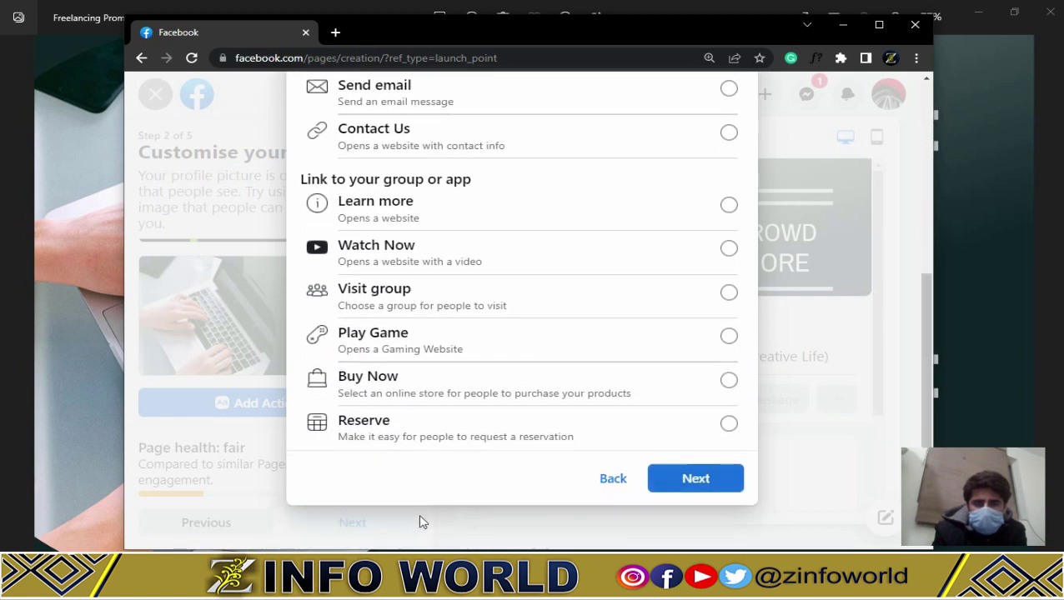
{"action": "left_click", "coordinate": [554, 431]}
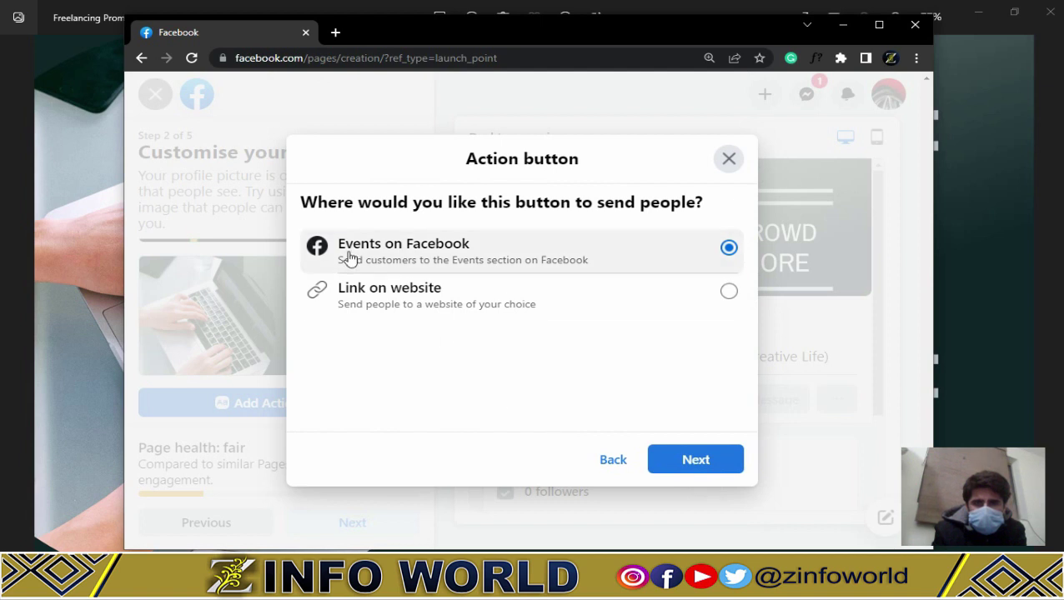
{"action": "left_click", "coordinate": [691, 463]}
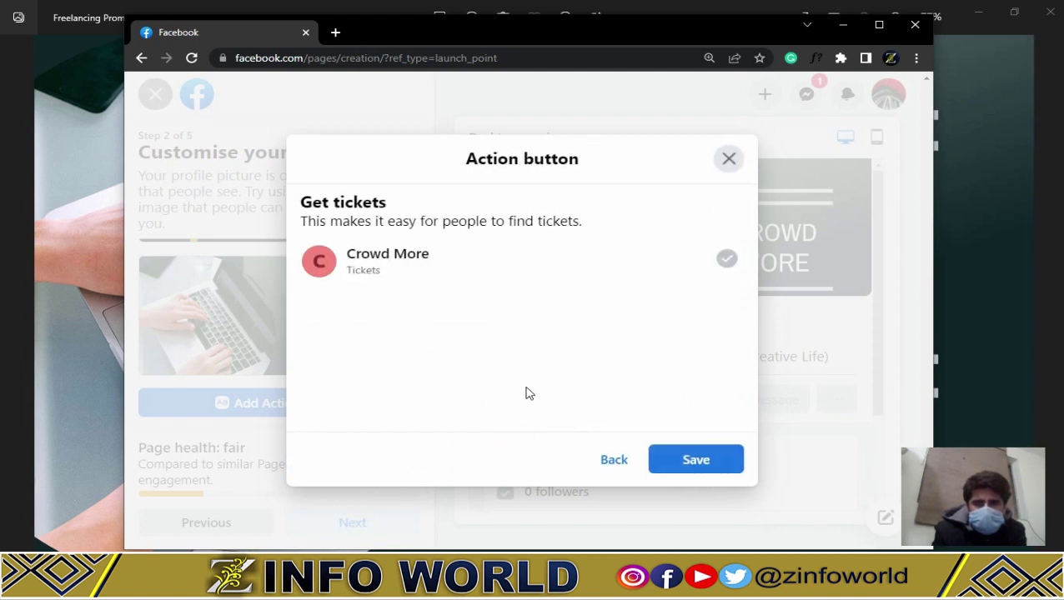
{"action": "left_click", "coordinate": [705, 472]}
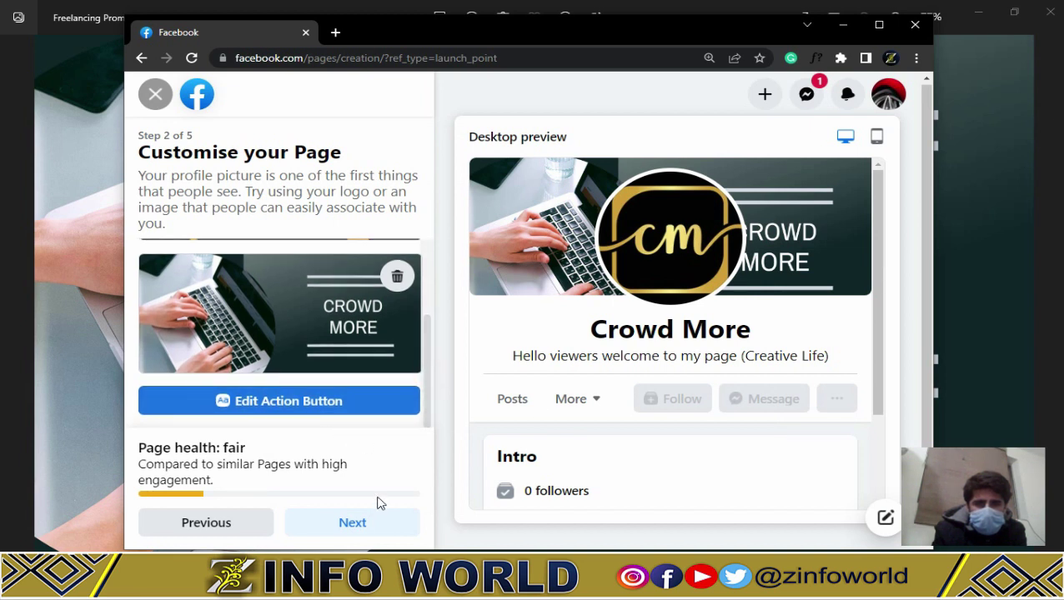
Finish customising the Page, skip connecting WhatsApp, and continue without inviting friends to the Page notifications step.
{"action": "left_click", "coordinate": [369, 523]}
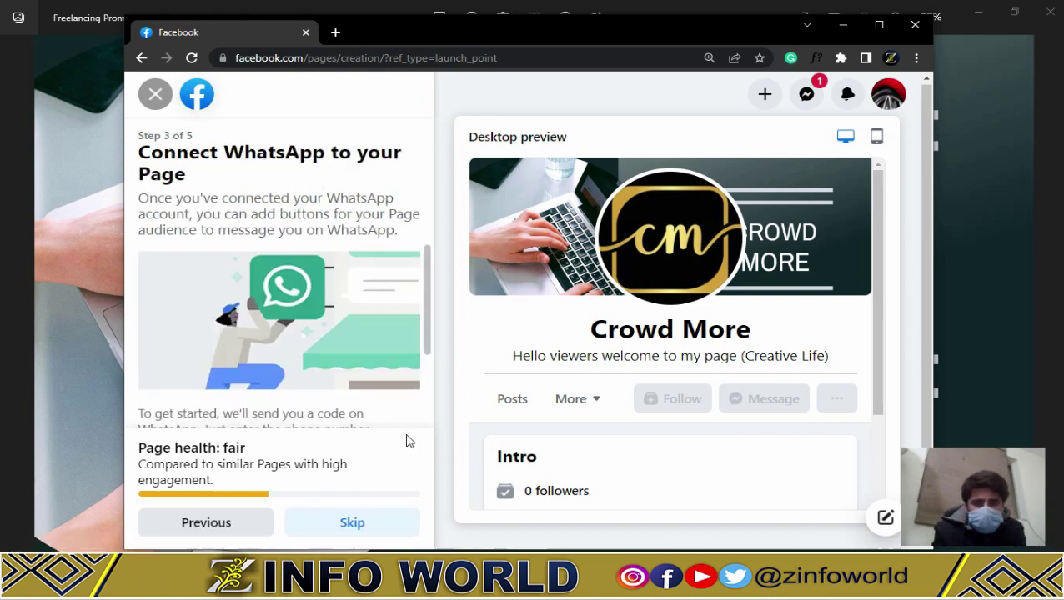
{"action": "scroll", "coordinate": [303, 327], "scroll_direction": "down", "scroll_amount": 3}
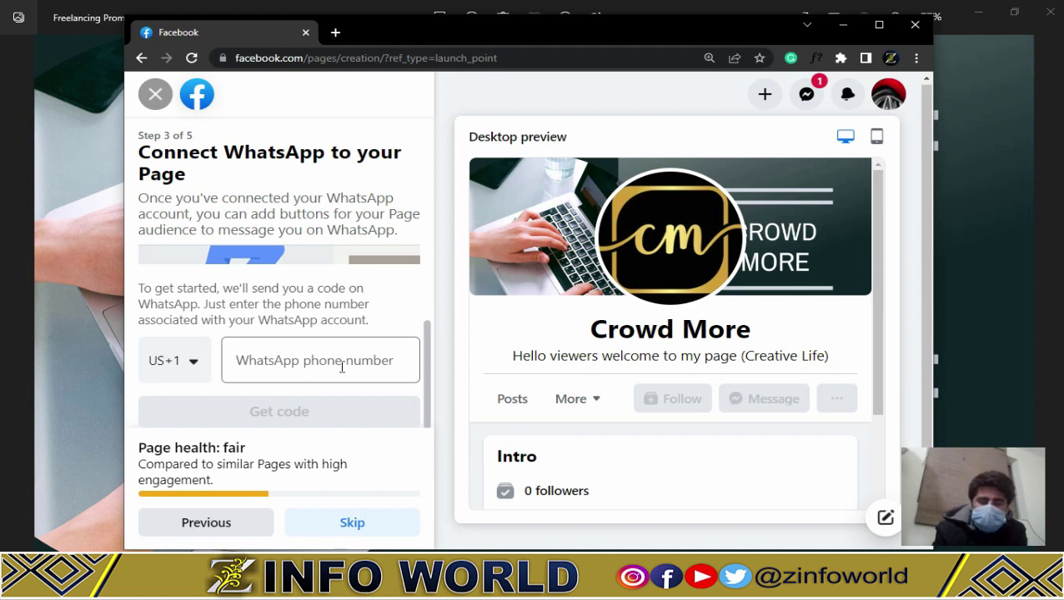
{"action": "left_click", "coordinate": [367, 525]}
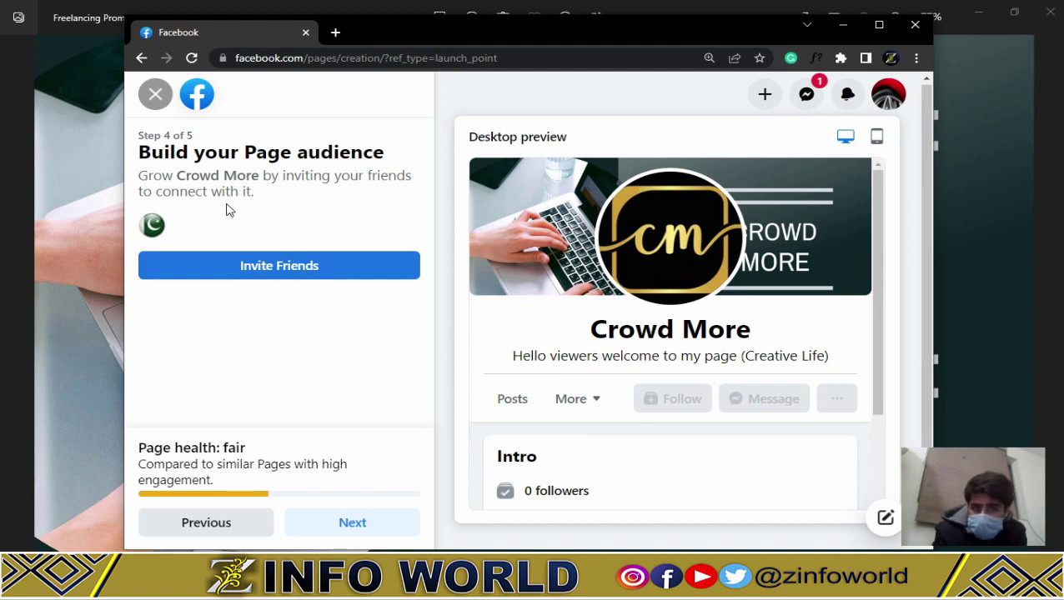
{"action": "left_click", "coordinate": [364, 518]}
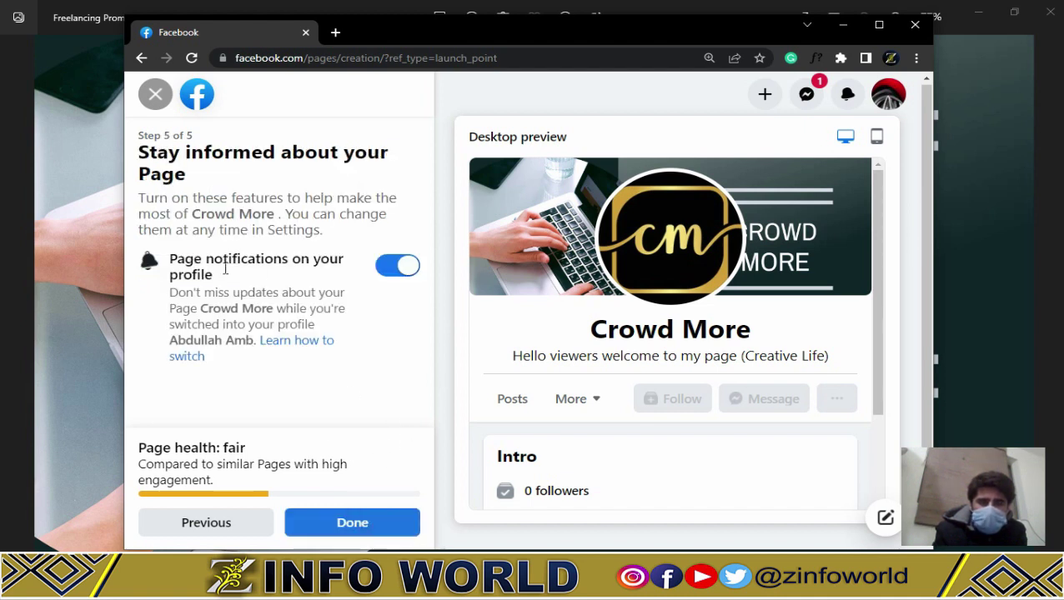
Finish the Page setup with profile notifications left on, and dismiss the profile-switch notice and the welcome tour.
{"action": "left_click", "coordinate": [397, 267]}
{"action": "left_click", "coordinate": [396, 267]}
{"action": "left_click", "coordinate": [370, 524]}
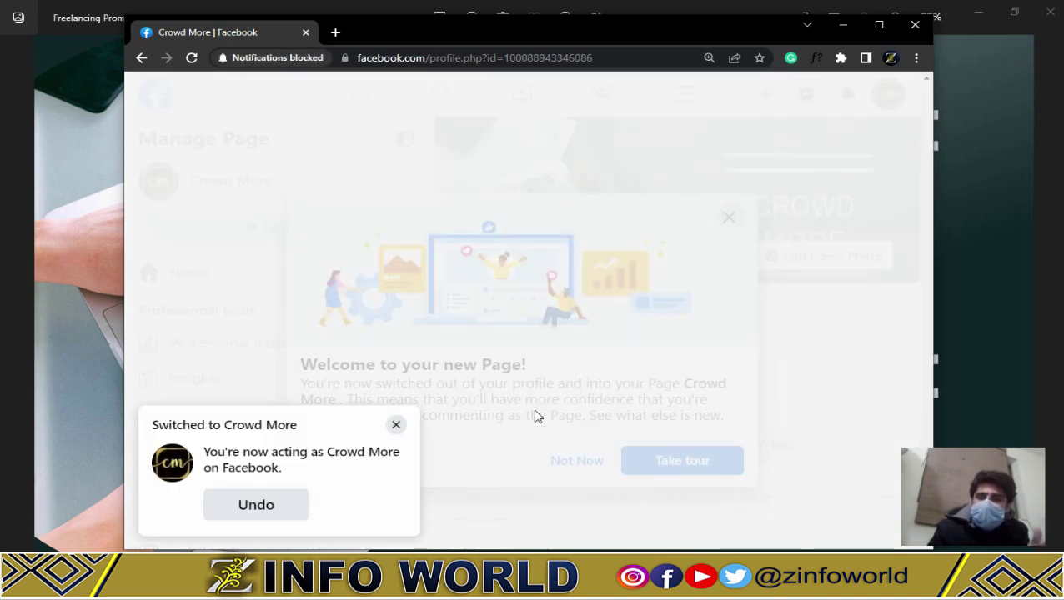
{"action": "left_click", "coordinate": [395, 426]}
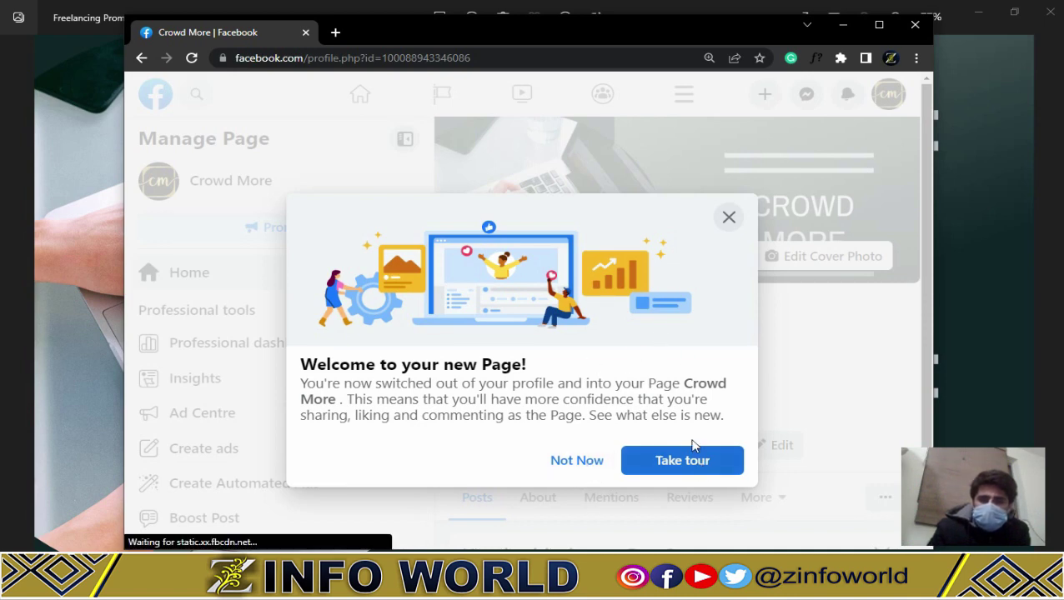
{"action": "left_click", "coordinate": [727, 222]}
Look over the new Page's health suggestions, intro and posts in a maximised window at 100% zoom, dismissing the tour tip.
{"action": "scroll", "coordinate": [696, 408], "scroll_direction": "down", "scroll_amount": 2}
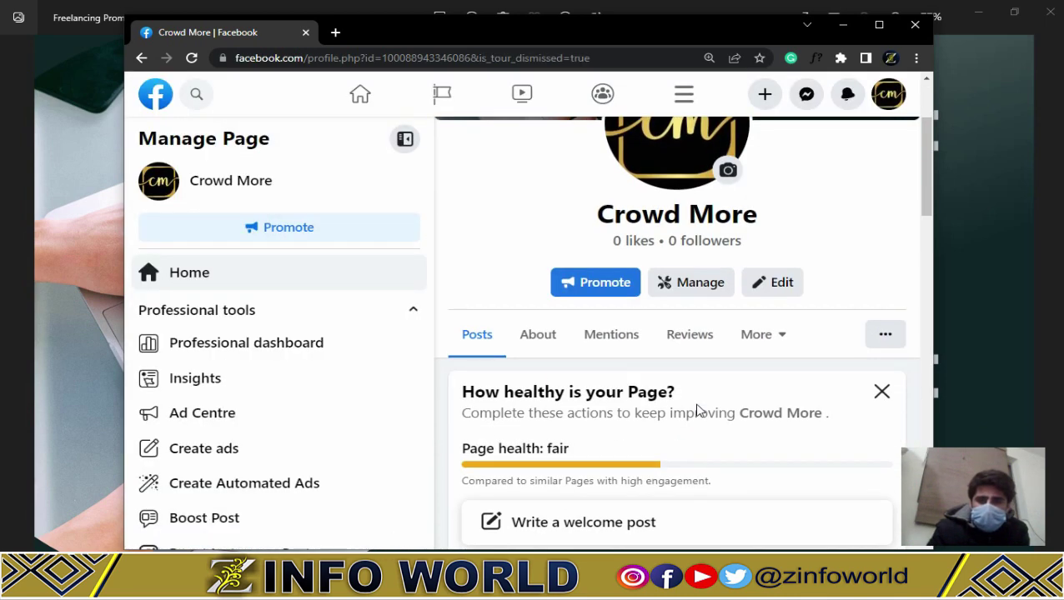
{"action": "left_click", "coordinate": [878, 24]}
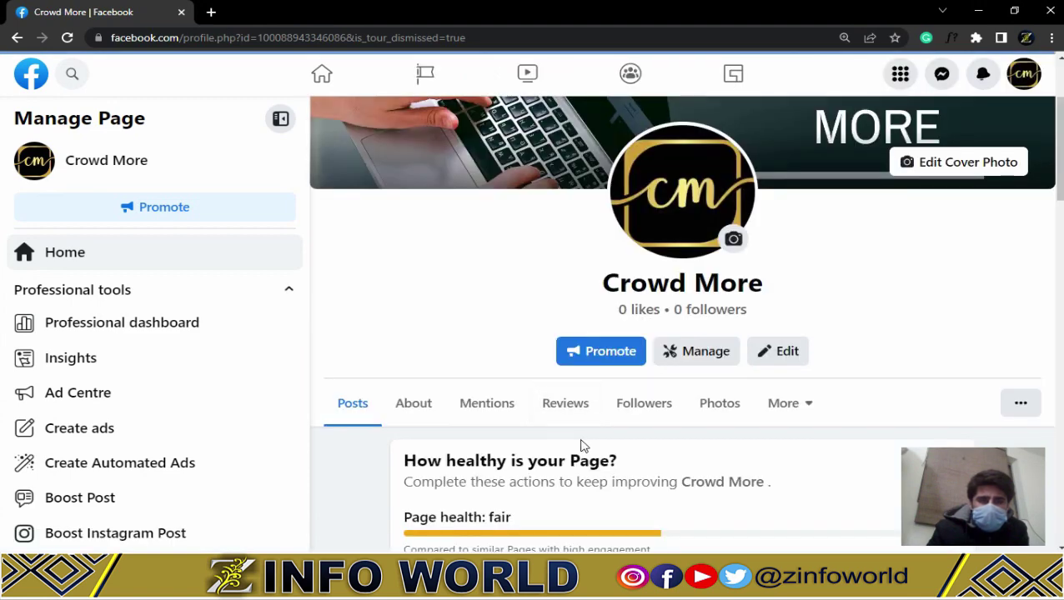
{"action": "key", "text": "ctrl+minus"}
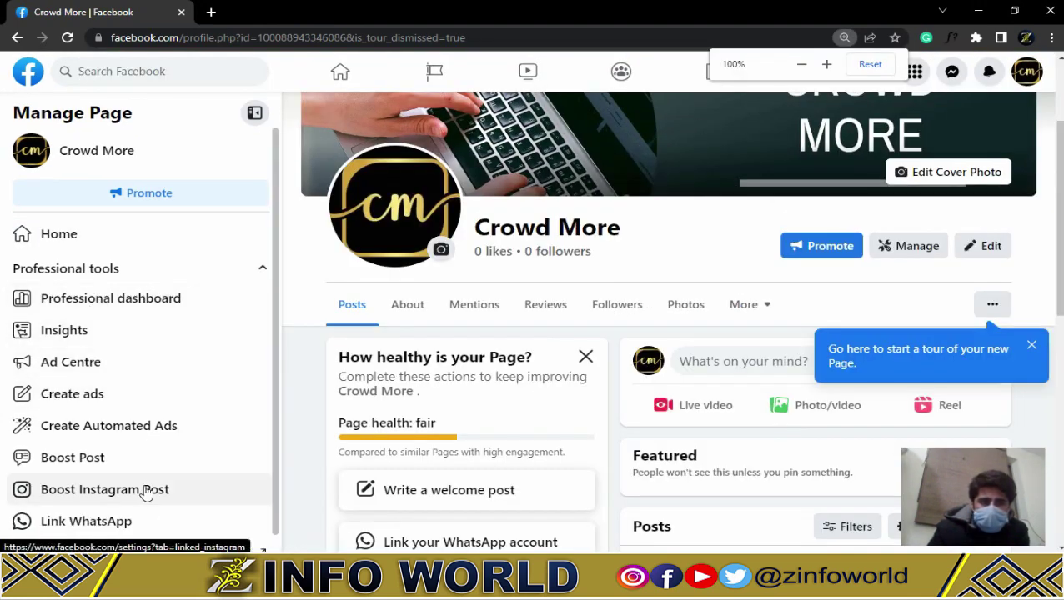
{"action": "scroll", "coordinate": [176, 466], "scroll_direction": "down", "scroll_amount": 1}
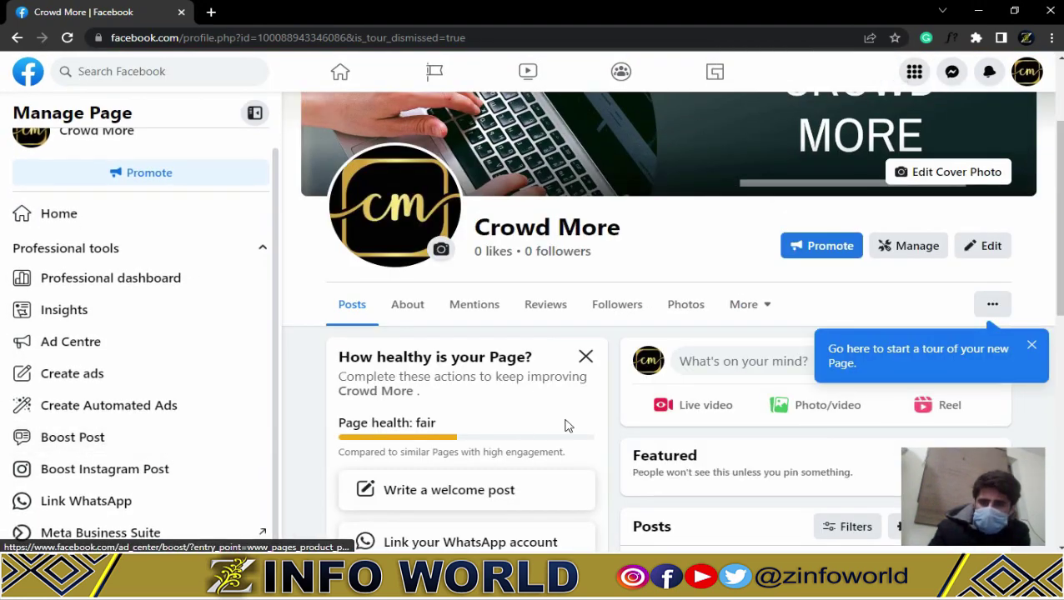
{"action": "left_click", "coordinate": [1030, 345]}
{"action": "scroll", "coordinate": [766, 458], "scroll_direction": "down", "scroll_amount": 4}
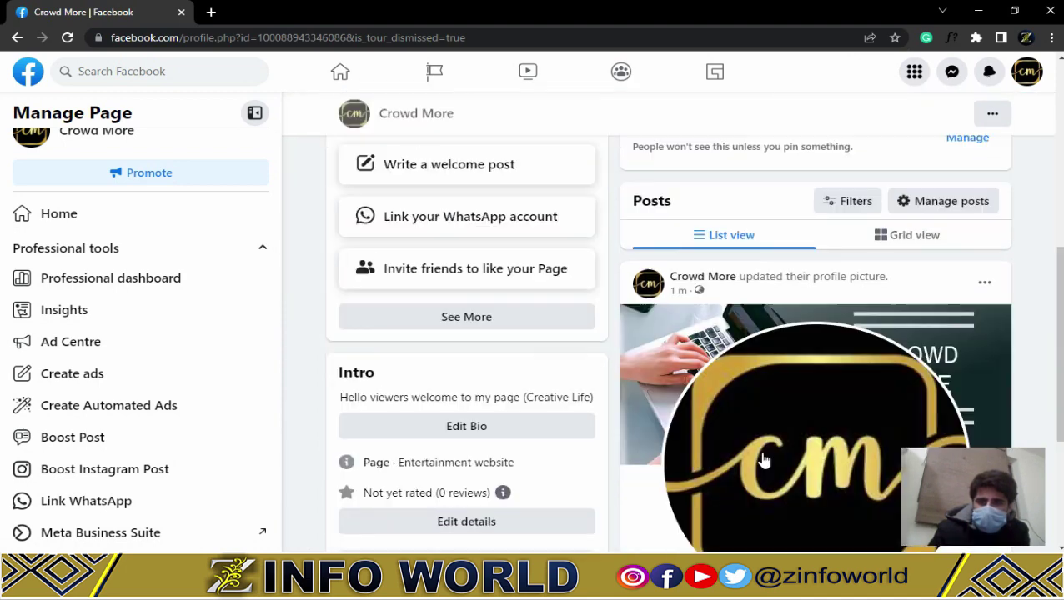
{"action": "scroll", "coordinate": [765, 458], "scroll_direction": "up", "scroll_amount": 3}
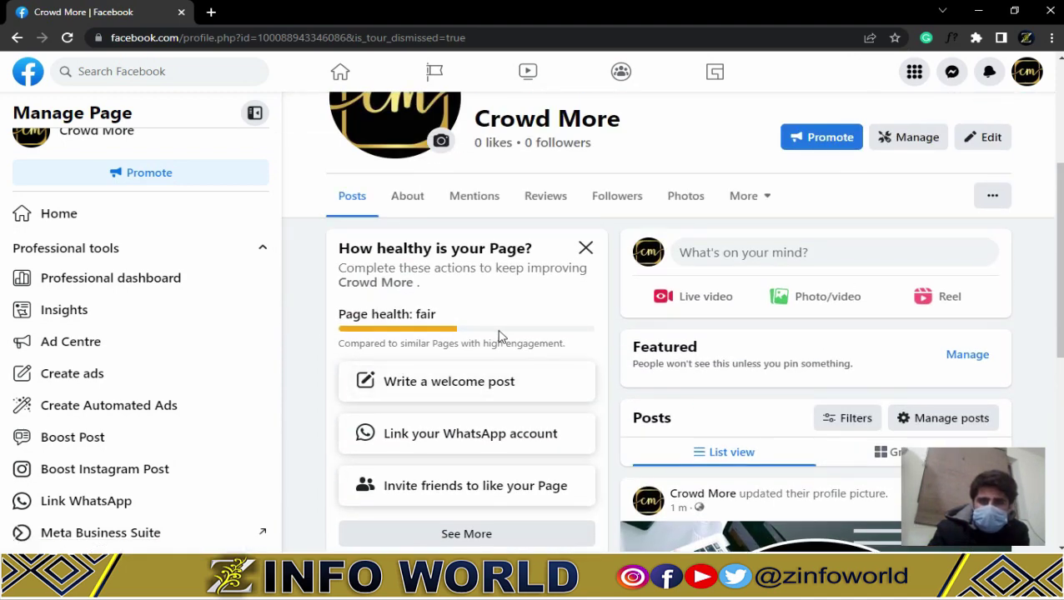
{"action": "scroll", "coordinate": [498, 336], "scroll_direction": "up", "scroll_amount": 2}
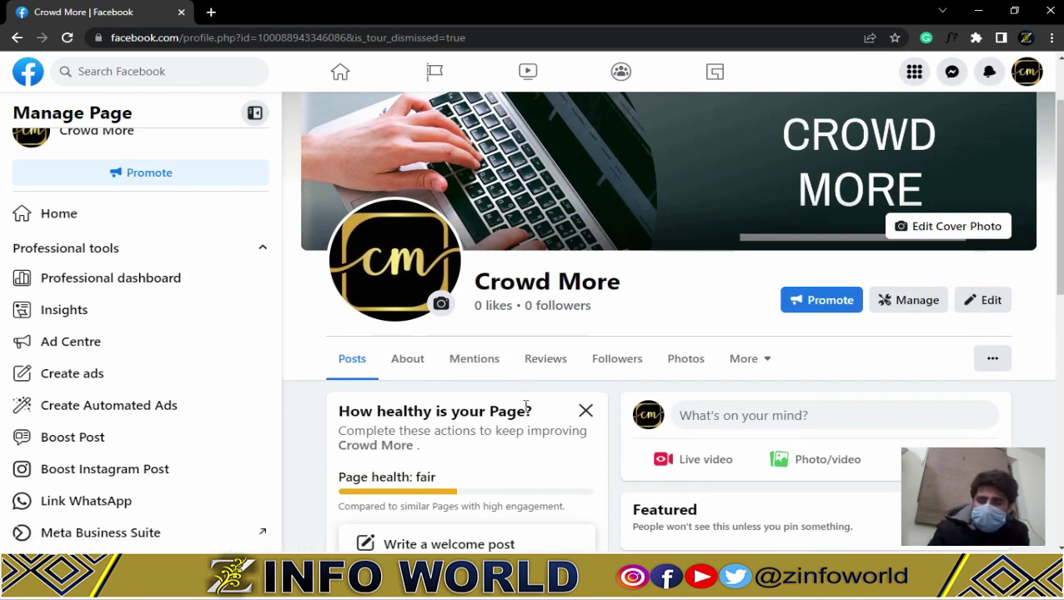
{"action": "scroll", "coordinate": [526, 406], "scroll_direction": "down", "scroll_amount": 2}
{"action": "scroll", "coordinate": [526, 412], "scroll_direction": "down", "scroll_amount": 3}
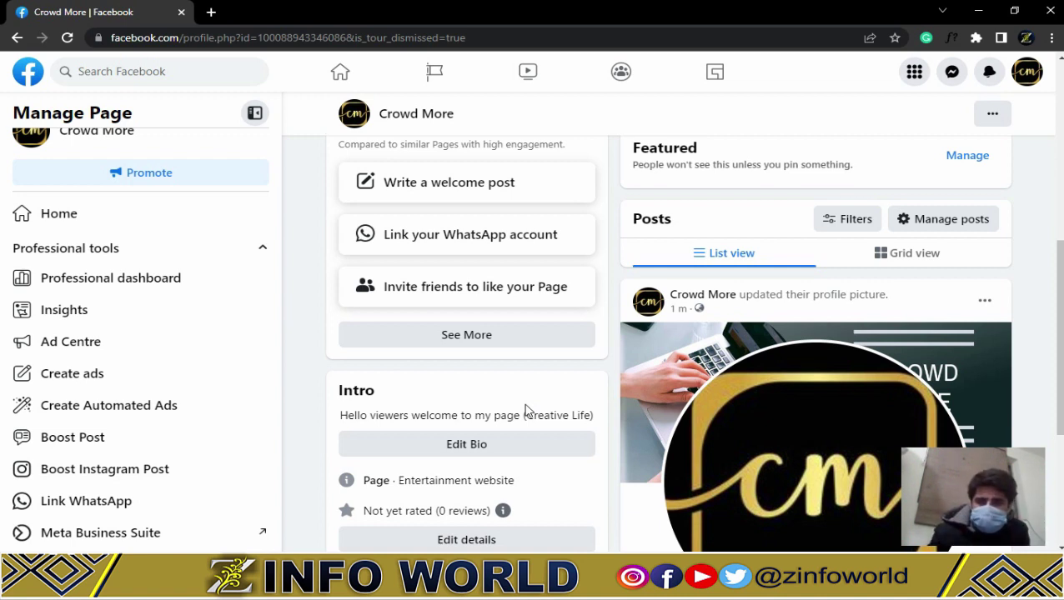
Open YouTube in a new tab and copy the link address of the home feed video "Powertrack 439 Plus tractor loading on the truck".
{"action": "left_click", "coordinate": [211, 12]}
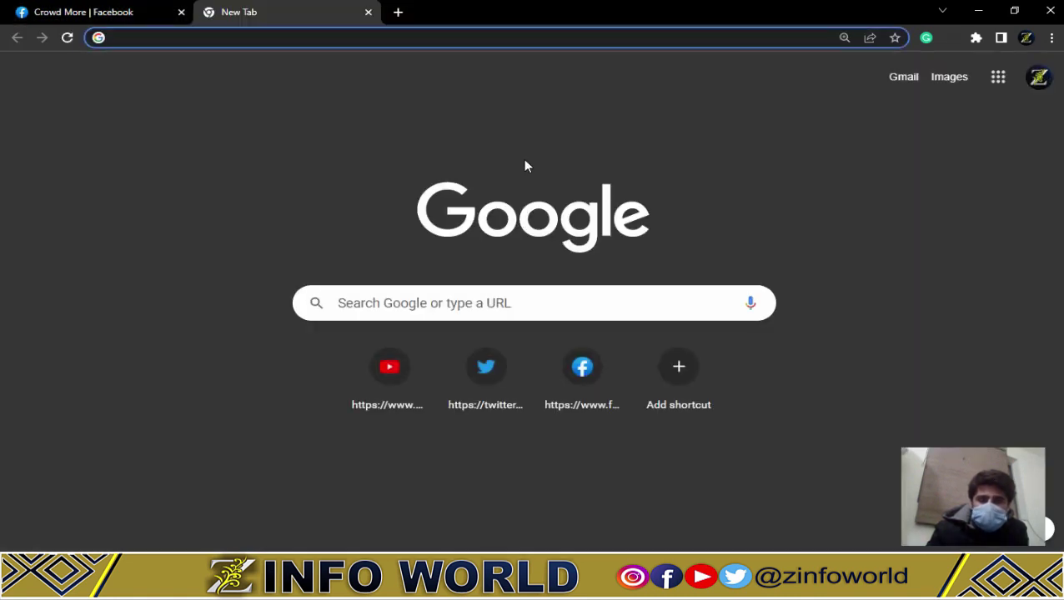
{"action": "left_click", "coordinate": [386, 392]}
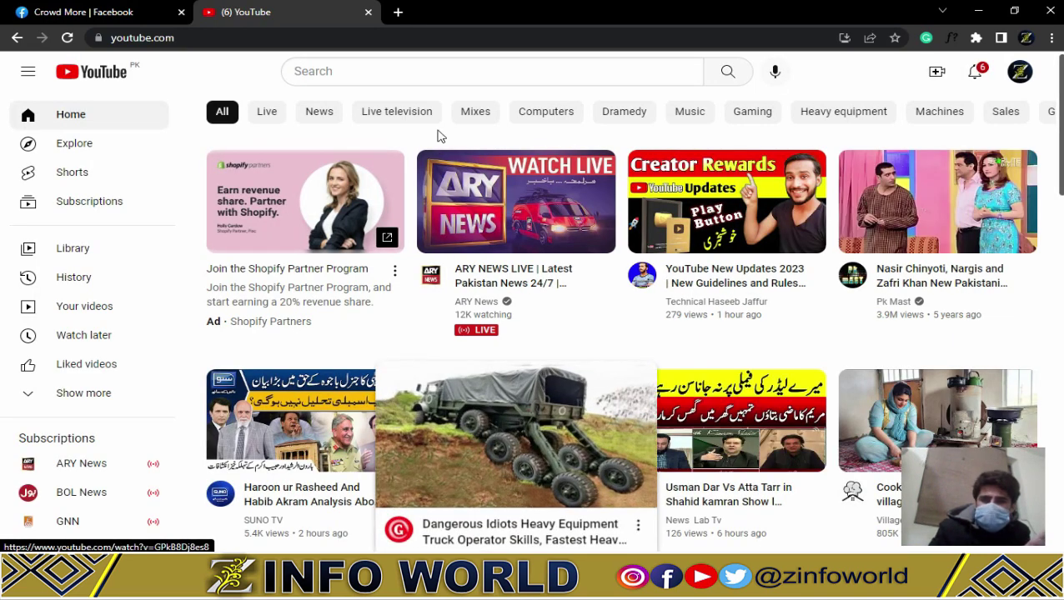
{"action": "left_click", "coordinate": [433, 80]}
{"action": "scroll", "coordinate": [577, 294], "scroll_direction": "down", "scroll_amount": 6}
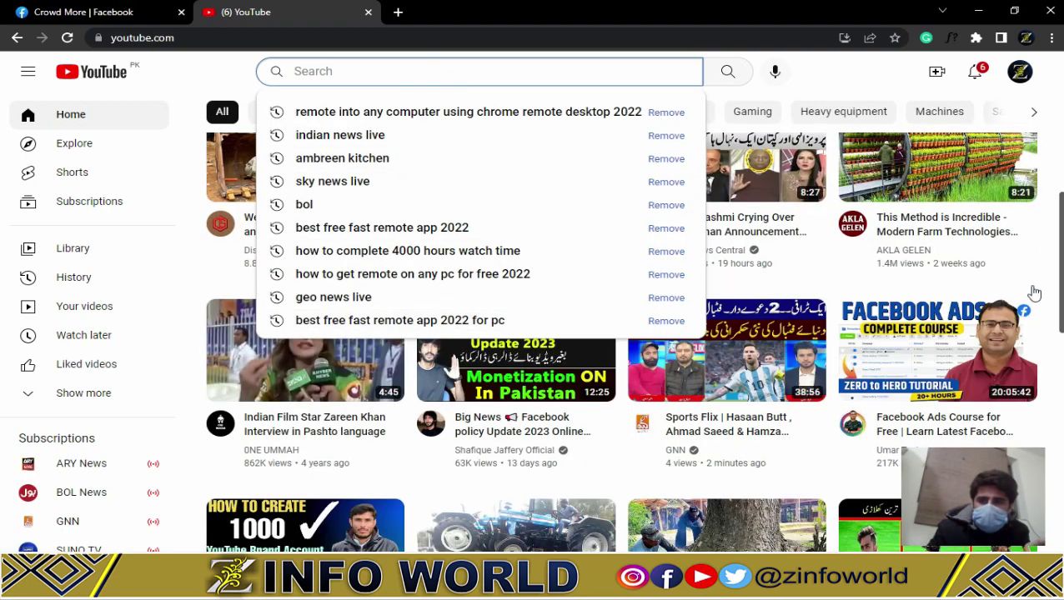
{"action": "left_click_drag", "start_coordinate": [1057, 275], "coordinate": [1057, 145]}
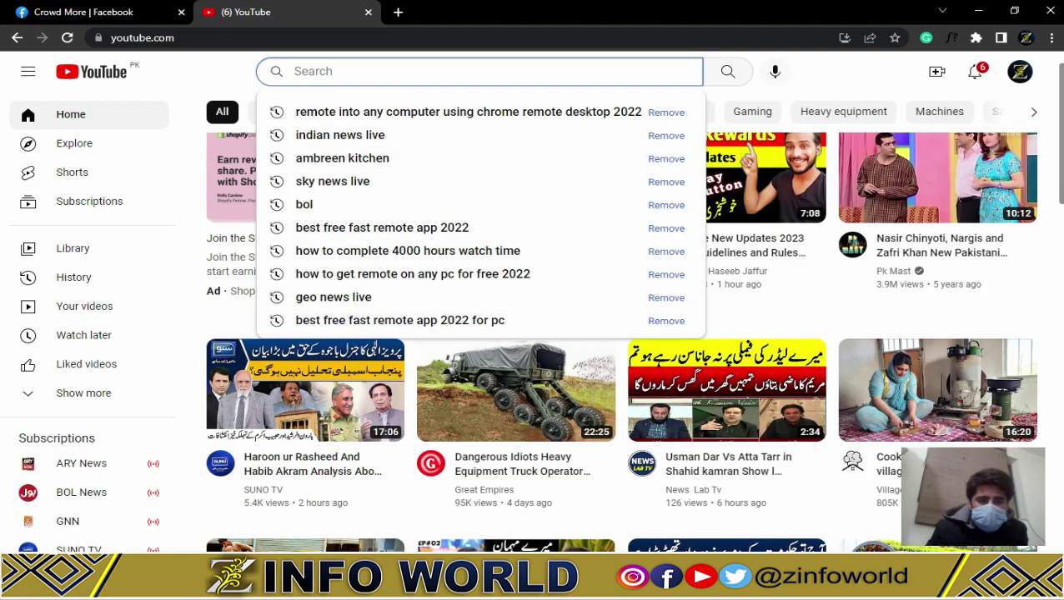
{"action": "key", "text": "Escape"}
{"action": "scroll", "coordinate": [1058, 363], "scroll_direction": "down", "scroll_amount": 5}
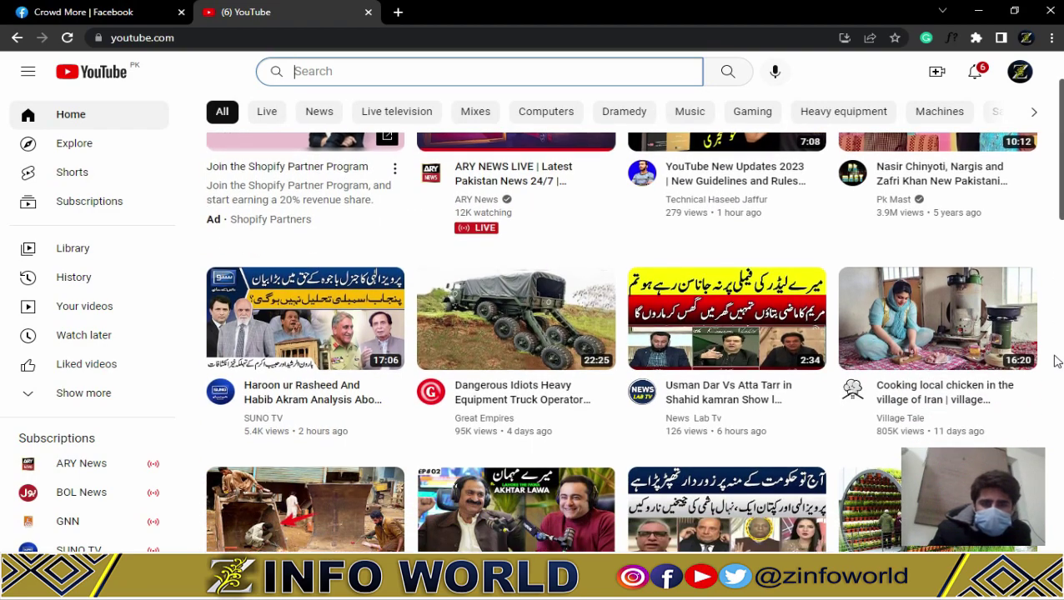
{"action": "scroll", "coordinate": [1056, 360], "scroll_direction": "down", "scroll_amount": 1}
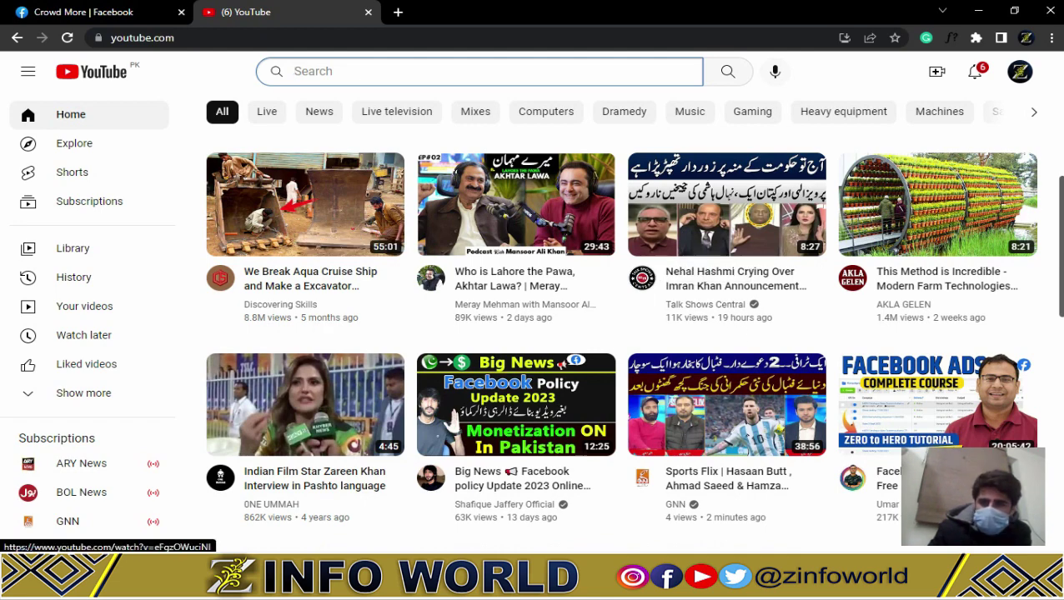
{"action": "scroll", "coordinate": [621, 342], "scroll_direction": "down", "scroll_amount": 4}
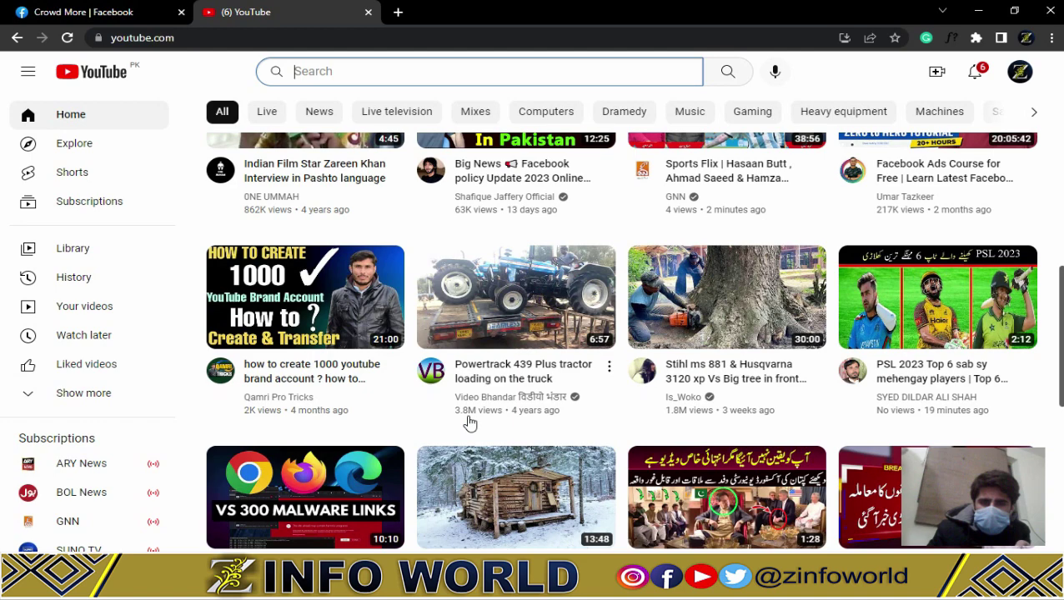
{"action": "right_click", "coordinate": [523, 289]}
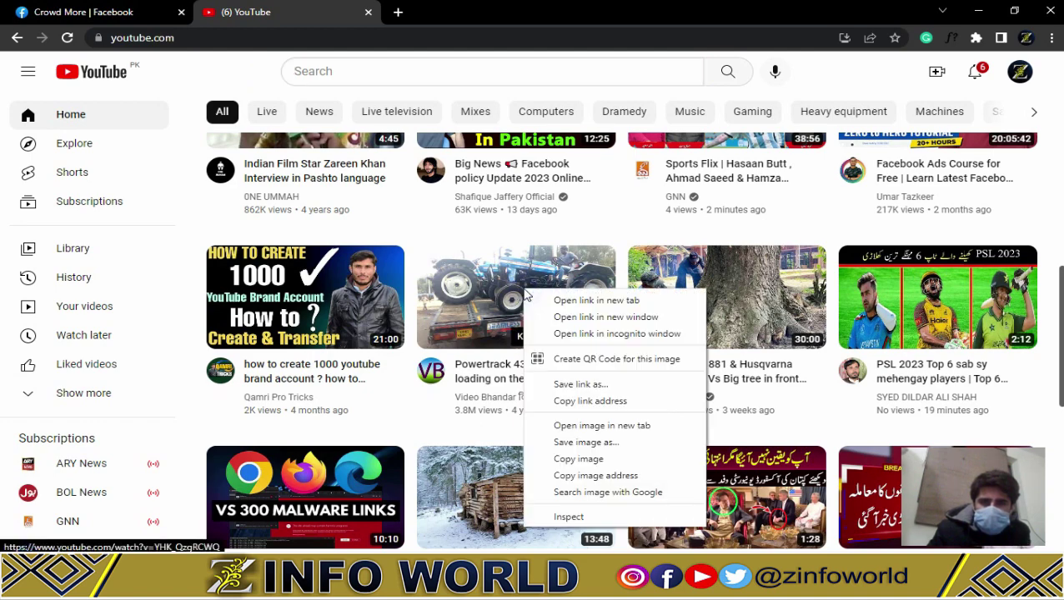
{"action": "left_click", "coordinate": [606, 401]}
Search Google in a new tab for "download youtube videos" and open the Y2Mate Youtube Downloader result.
{"action": "left_click", "coordinate": [398, 13]}
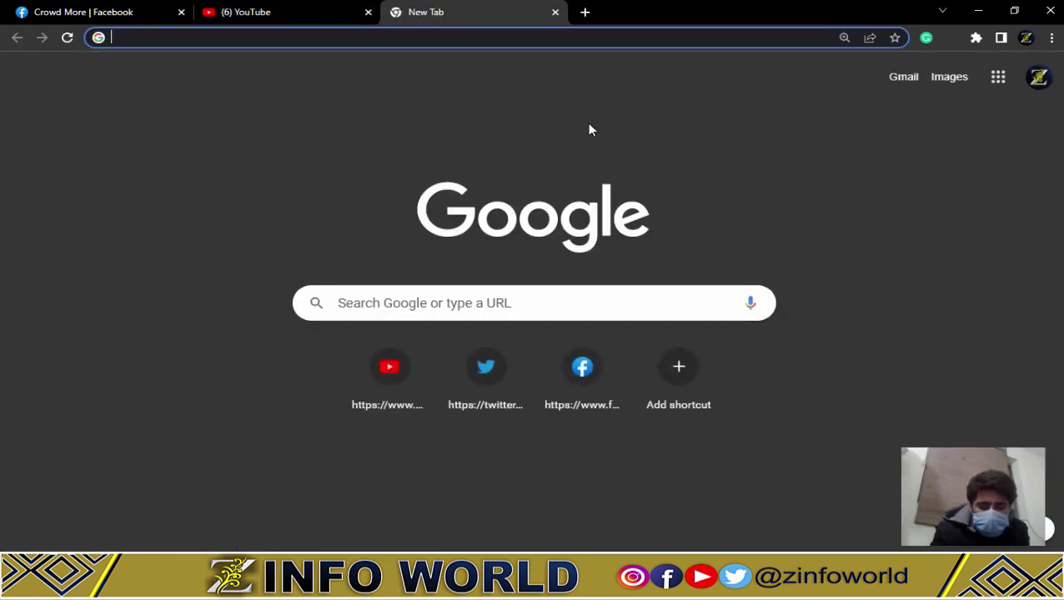
{"action": "type", "text": "down"}
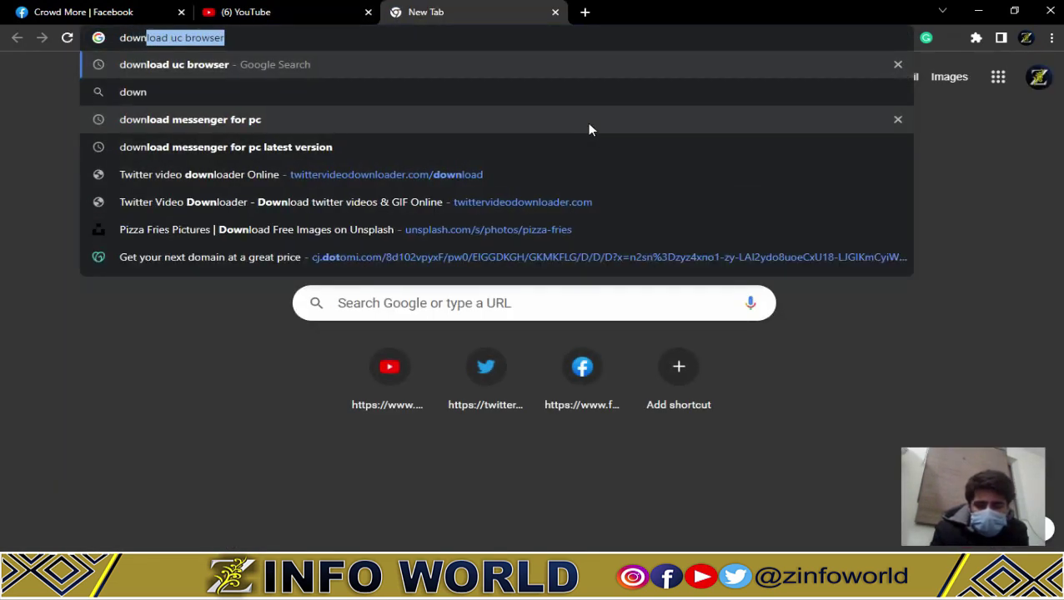
{"action": "type", "text": "load"}
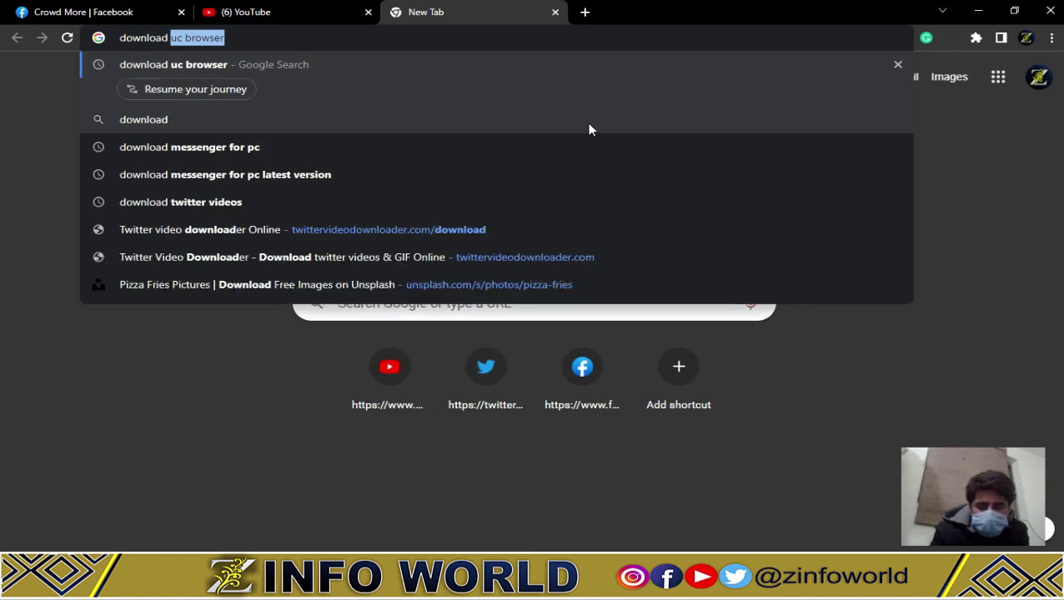
{"action": "type", "text": " youtube"}
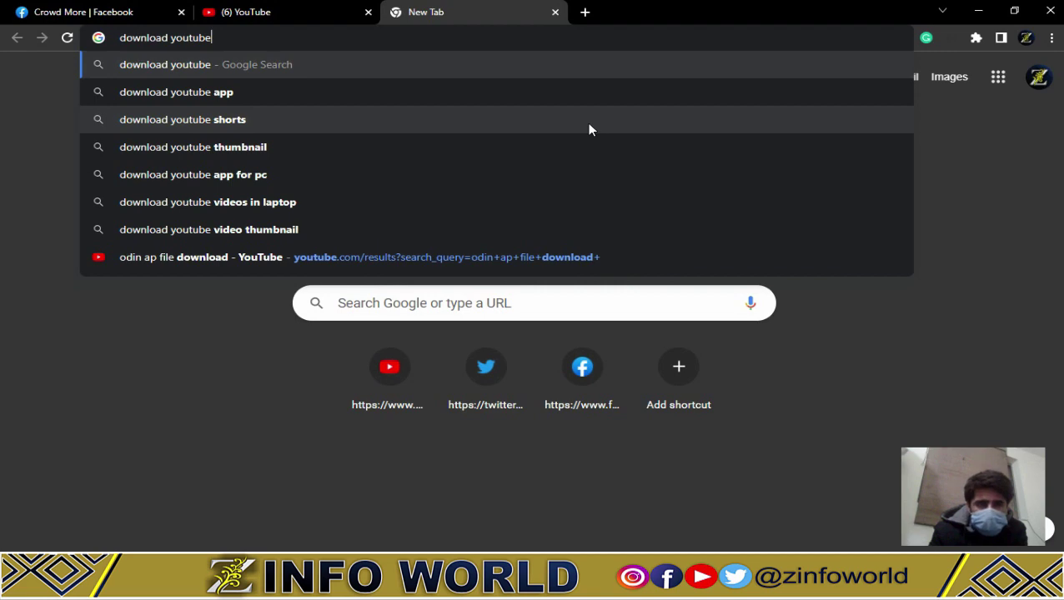
{"action": "type", "text": " videos"}
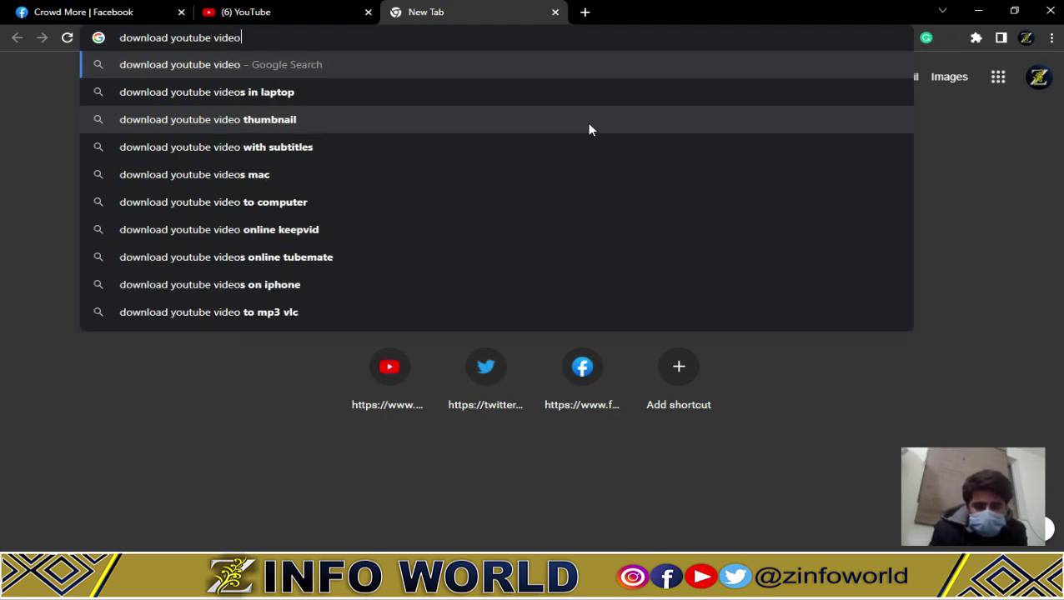
{"action": "key", "text": "Return"}
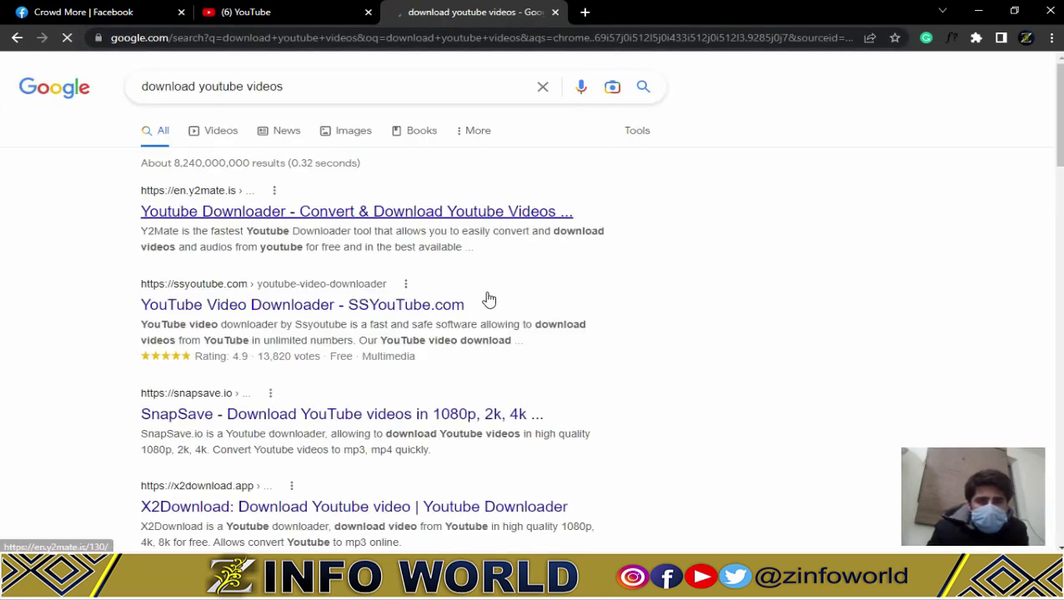
{"action": "left_click", "coordinate": [300, 214]}
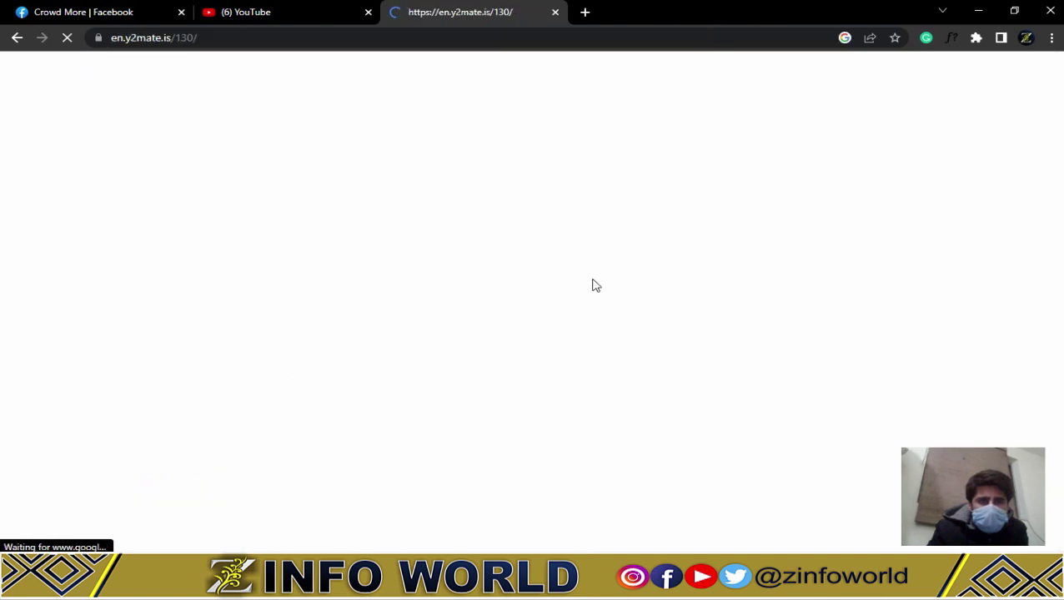
Paste the copied YouTube link into the Youtube Downloader and dismiss the advert to reach the video's quality options.
{"action": "left_click", "coordinate": [506, 215]}
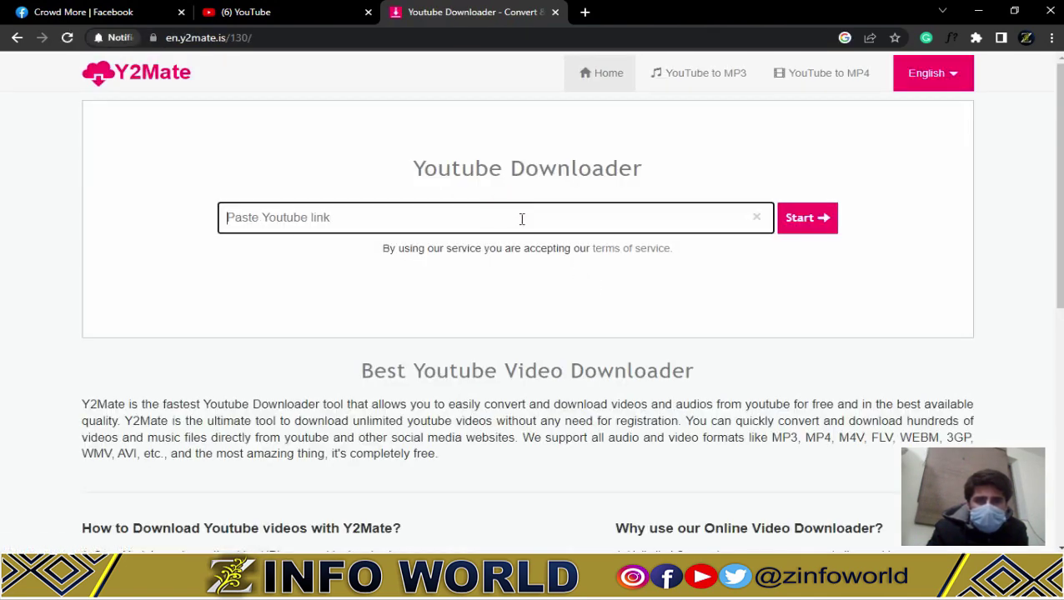
{"action": "key", "text": "ctrl+v"}
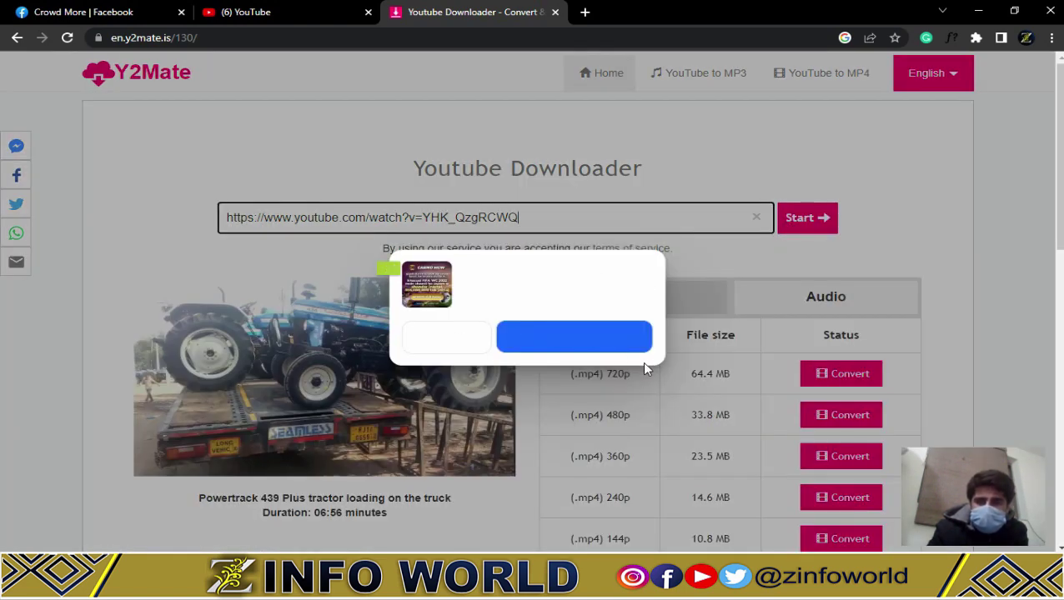
{"action": "left_click", "coordinate": [449, 340]}
{"action": "scroll", "coordinate": [841, 412], "scroll_direction": "down", "scroll_amount": 1}
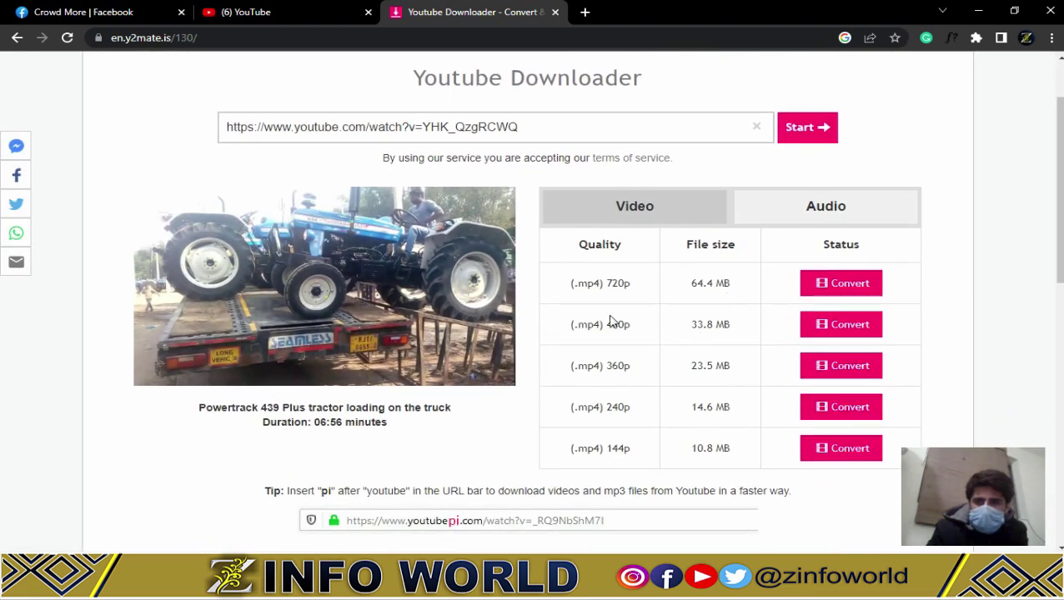
Convert and download the tractor video as a 480p MP4, and close the advert tab.
{"action": "left_click", "coordinate": [863, 333]}
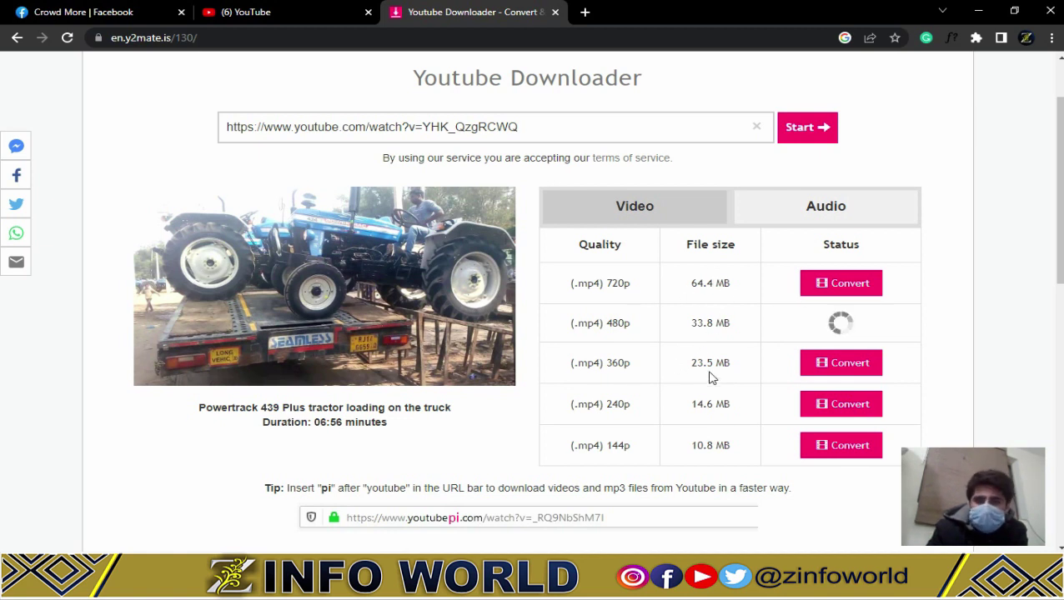
{"action": "left_click", "coordinate": [827, 336]}
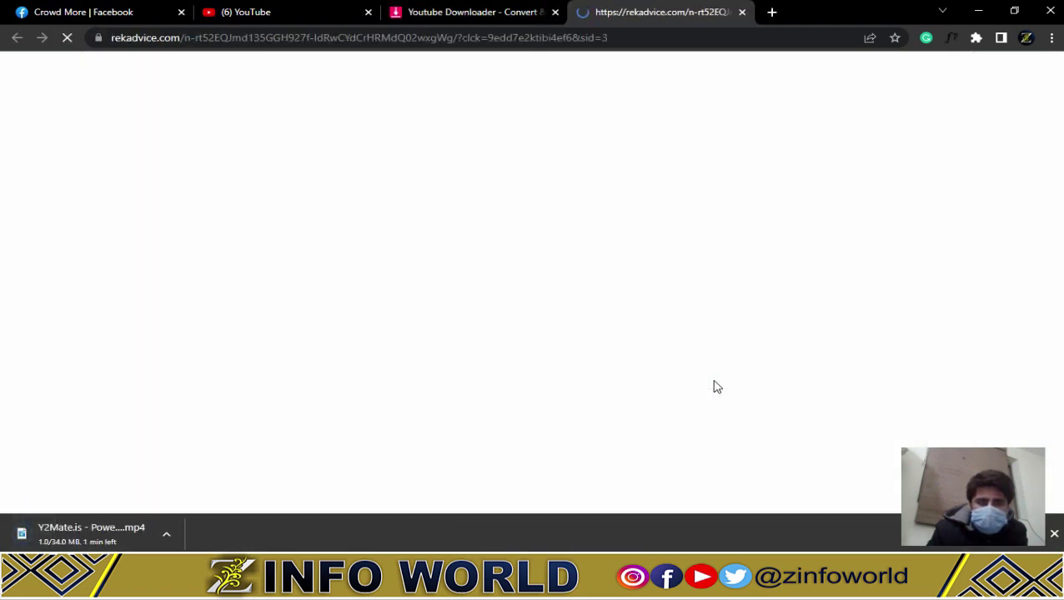
{"action": "left_click", "coordinate": [742, 11]}
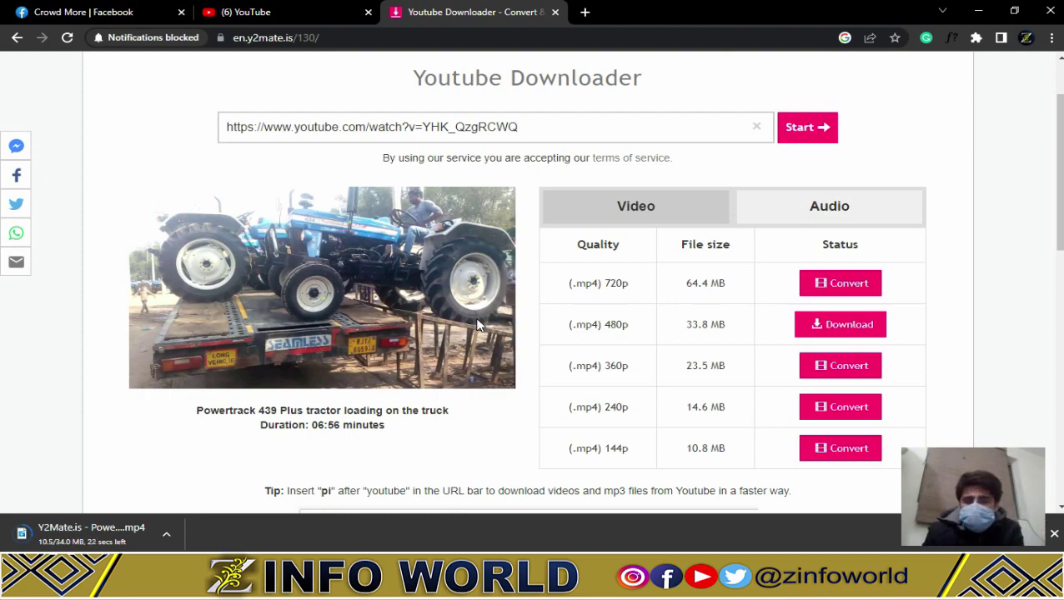
Return to the YouTube home feed and look through the other recommended videos.
{"action": "left_click", "coordinate": [264, 8]}
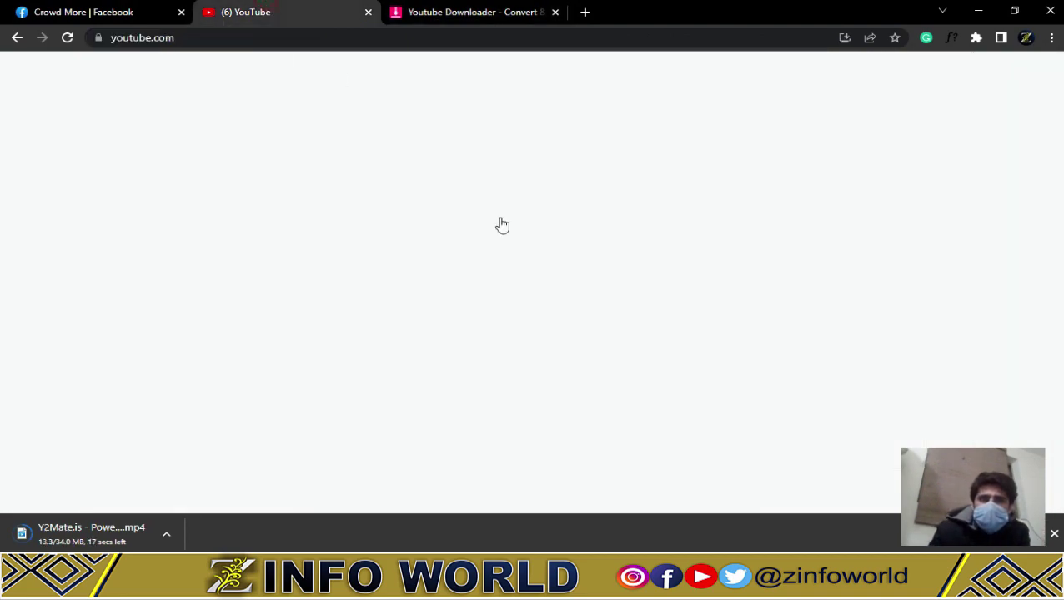
{"action": "scroll", "coordinate": [527, 384], "scroll_direction": "down", "scroll_amount": 3}
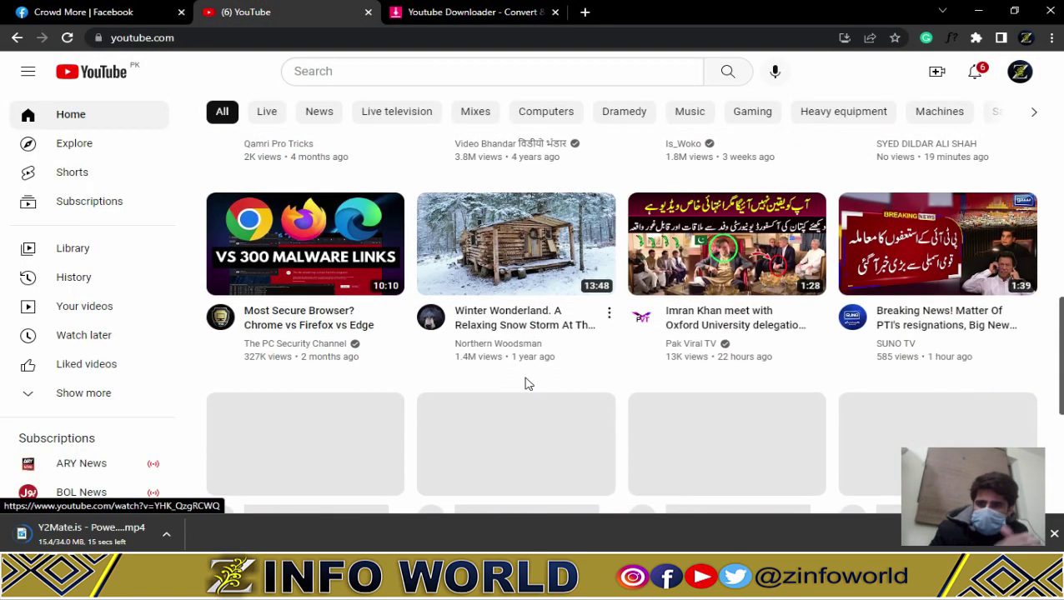
{"action": "scroll", "coordinate": [525, 383], "scroll_direction": "down", "scroll_amount": 1}
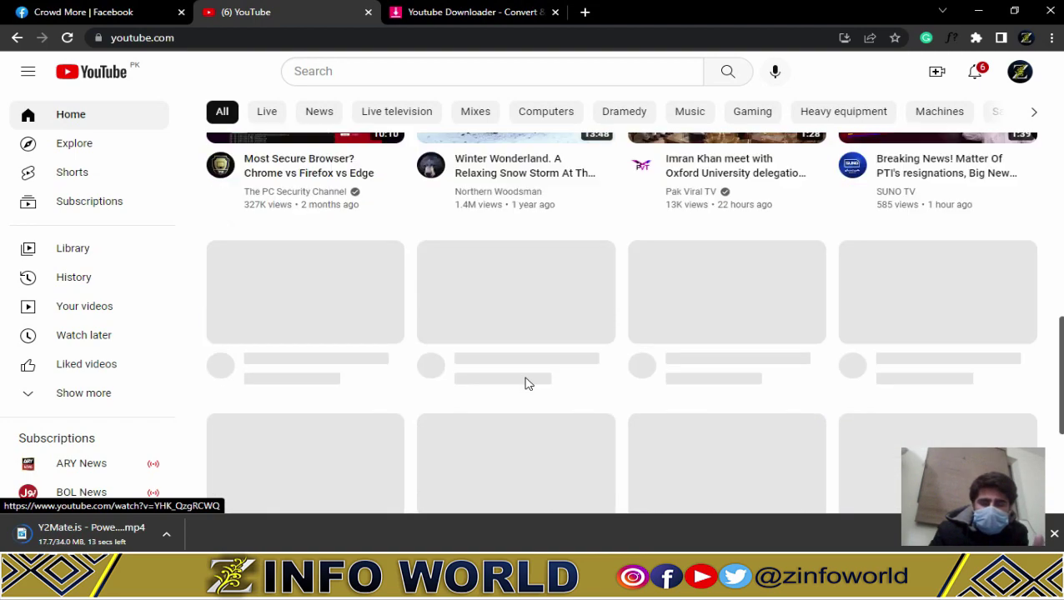
{"action": "scroll", "coordinate": [525, 383], "scroll_direction": "up", "scroll_amount": 4}
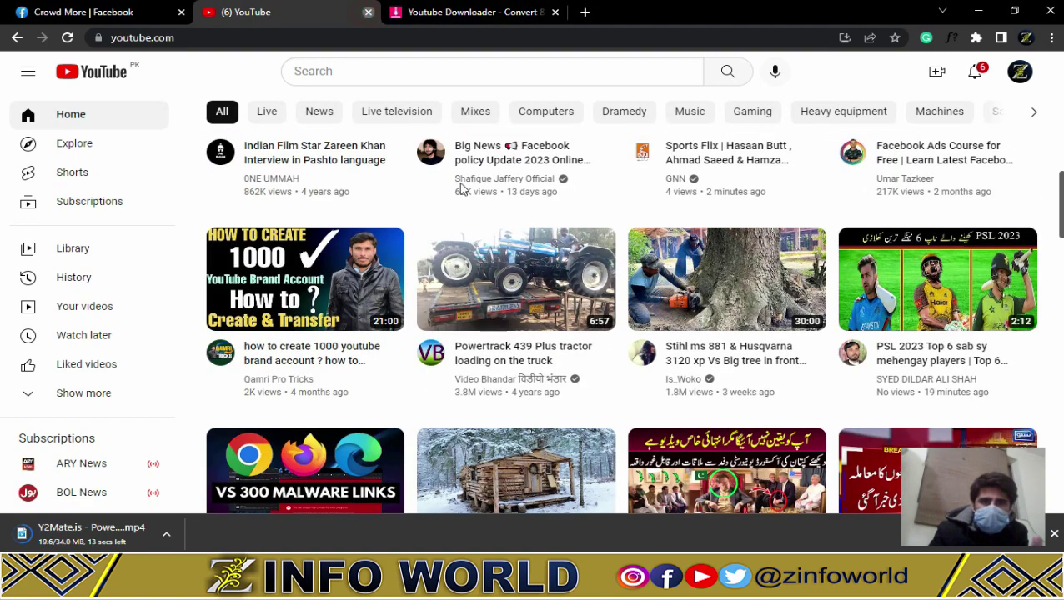
Close the YouTube tab and copy the video title "Powertrack 439 Plus tractor loading on the truck" from the Youtube Downloader page.
{"action": "left_click", "coordinate": [366, 13]}
{"action": "left_click", "coordinate": [450, 319]}
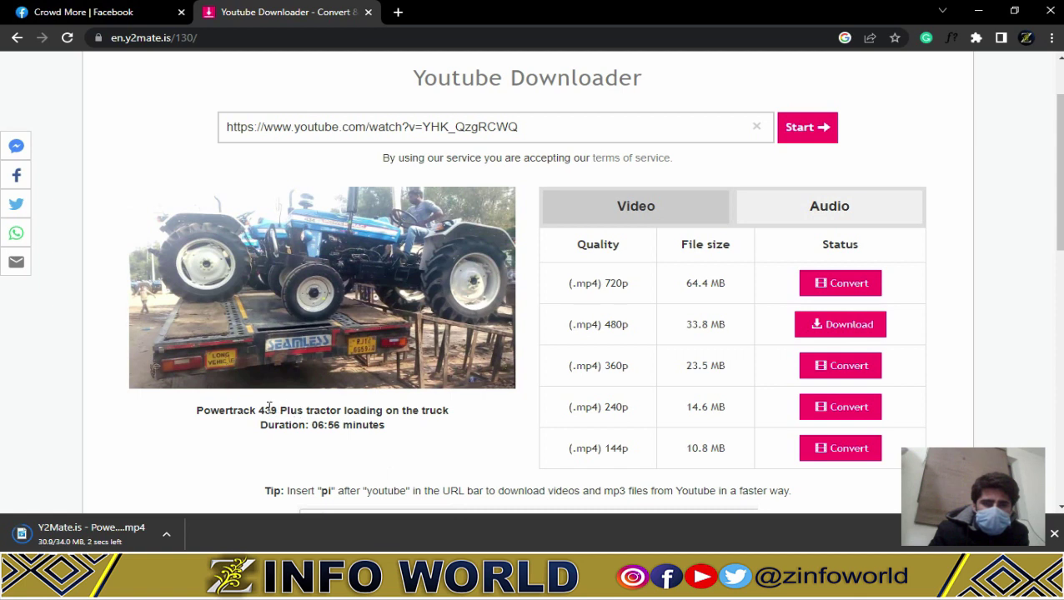
{"action": "left_click_drag", "start_coordinate": [194, 412], "coordinate": [441, 413]}
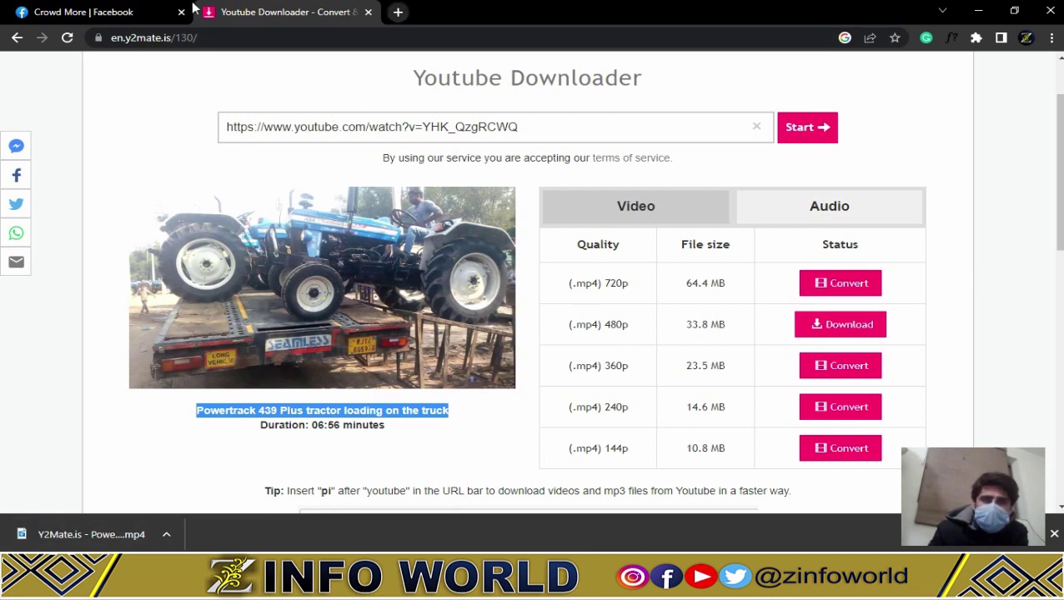
Return to the Crowd More Facebook Page and look over its management tools, cover area and posting options.
{"action": "left_click", "coordinate": [91, 11]}
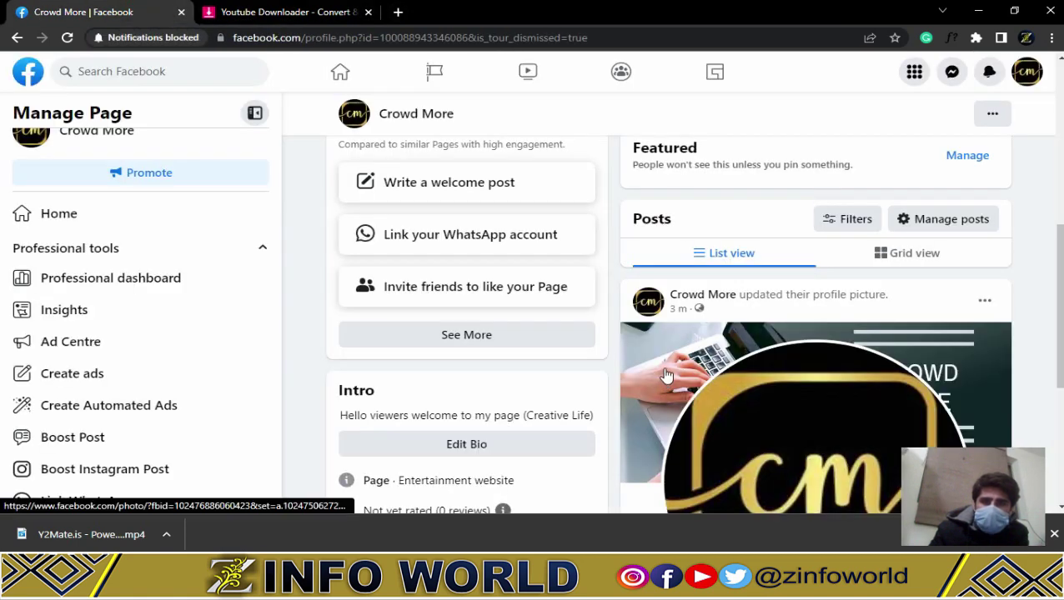
{"action": "scroll", "coordinate": [662, 375], "scroll_direction": "up", "scroll_amount": 5}
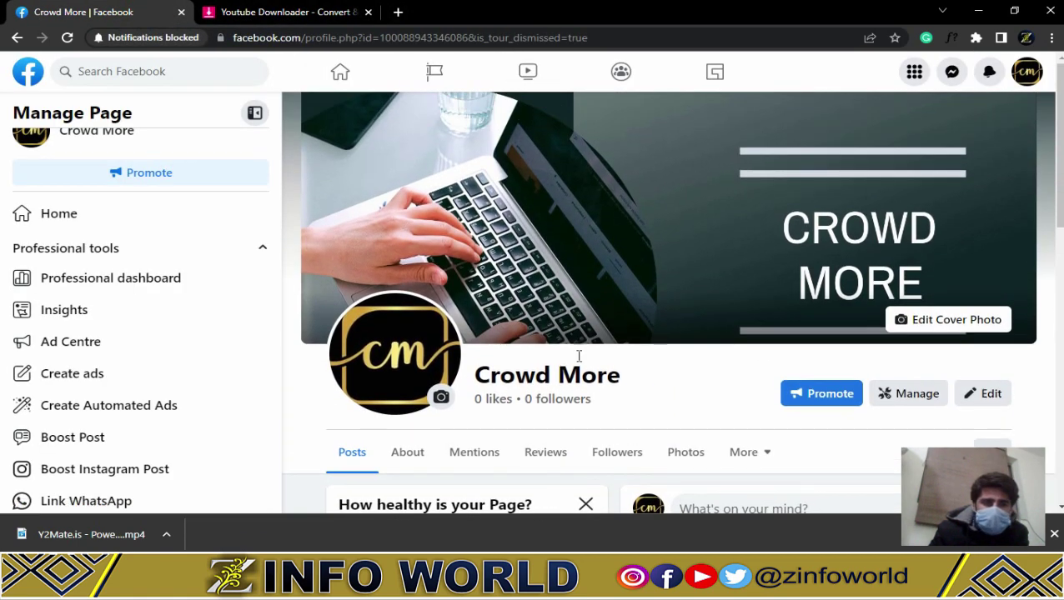
{"action": "scroll", "coordinate": [150, 364], "scroll_direction": "up", "scroll_amount": 1}
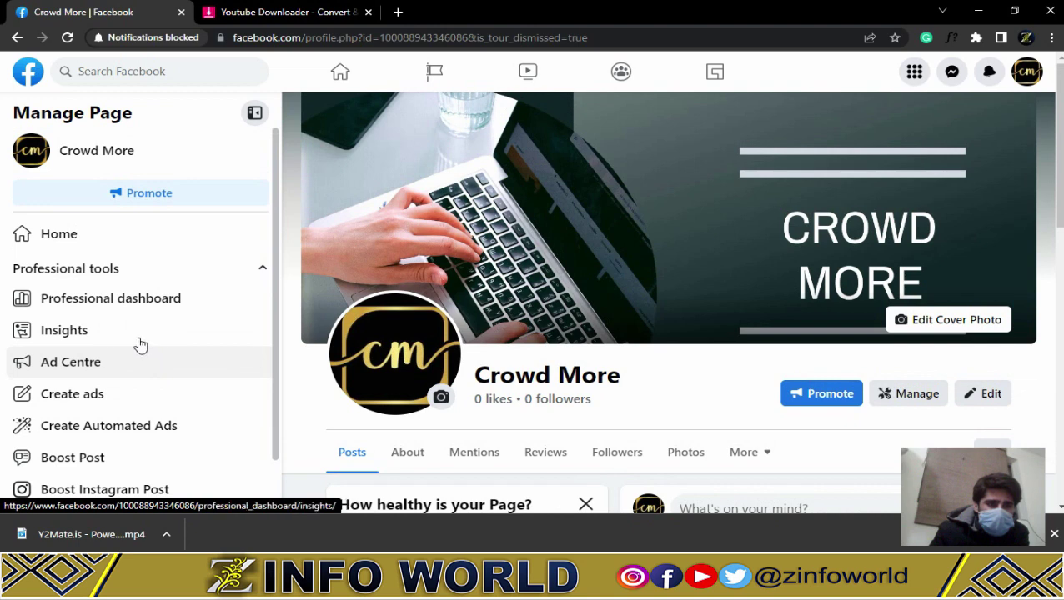
{"action": "scroll", "coordinate": [94, 295], "scroll_direction": "down", "scroll_amount": 1}
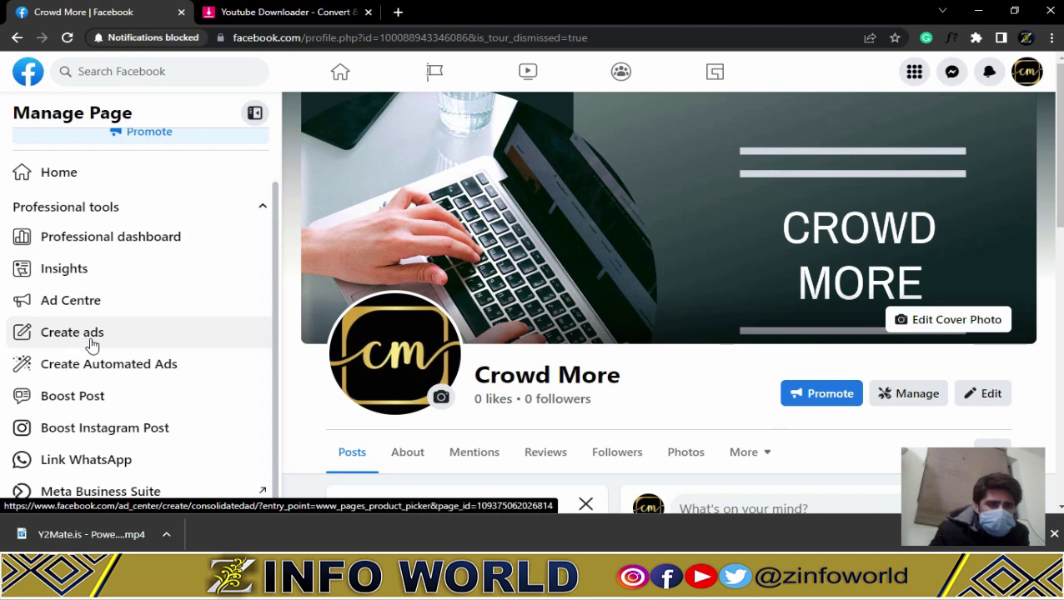
{"action": "scroll", "coordinate": [125, 414], "scroll_direction": "up", "scroll_amount": 1}
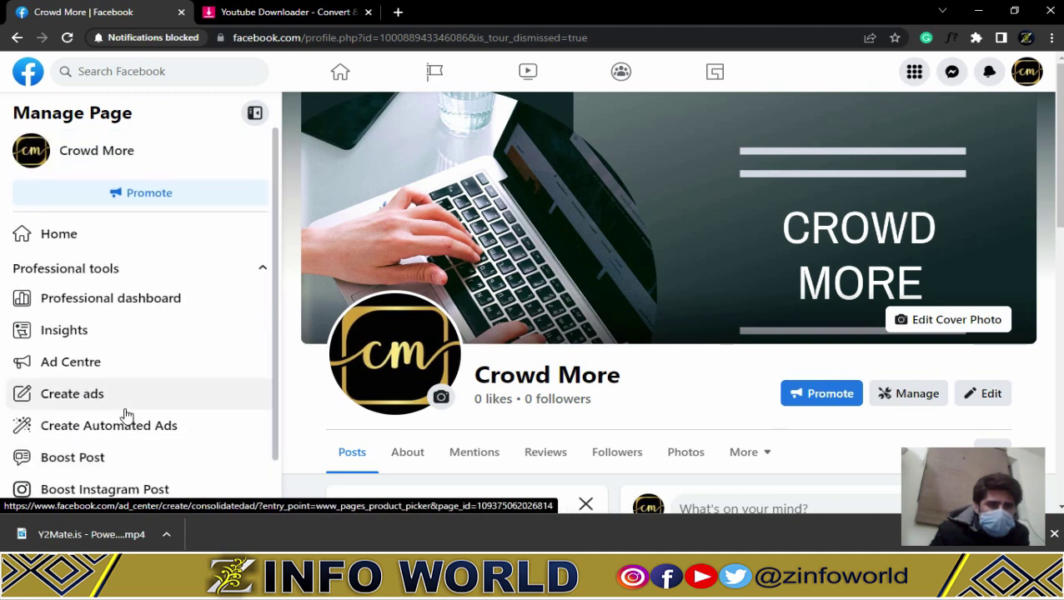
{"action": "scroll", "coordinate": [438, 364], "scroll_direction": "down", "scroll_amount": 4}
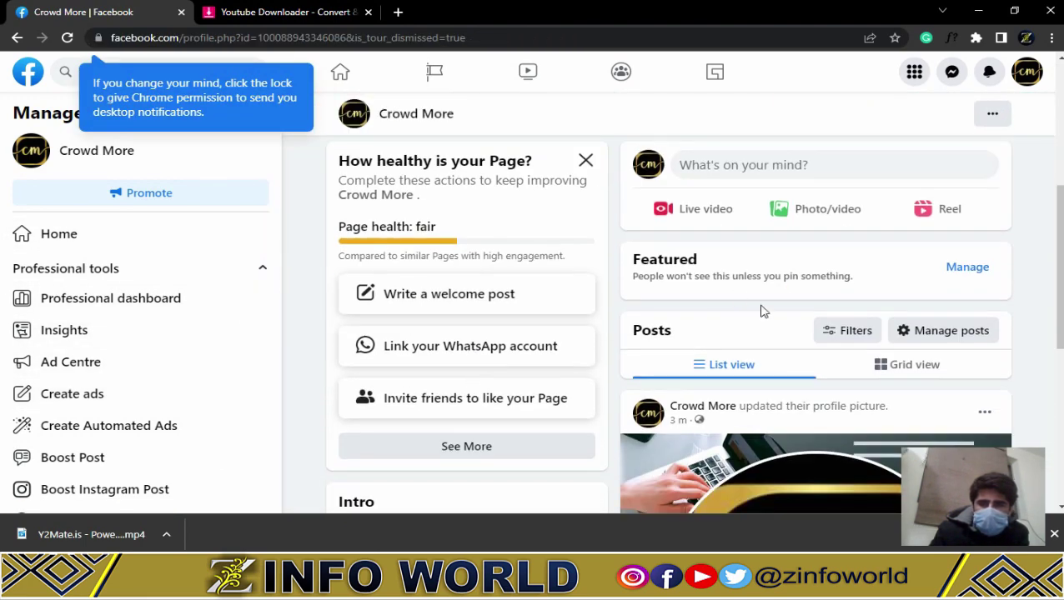
{"action": "scroll", "coordinate": [784, 323], "scroll_direction": "up", "scroll_amount": 4}
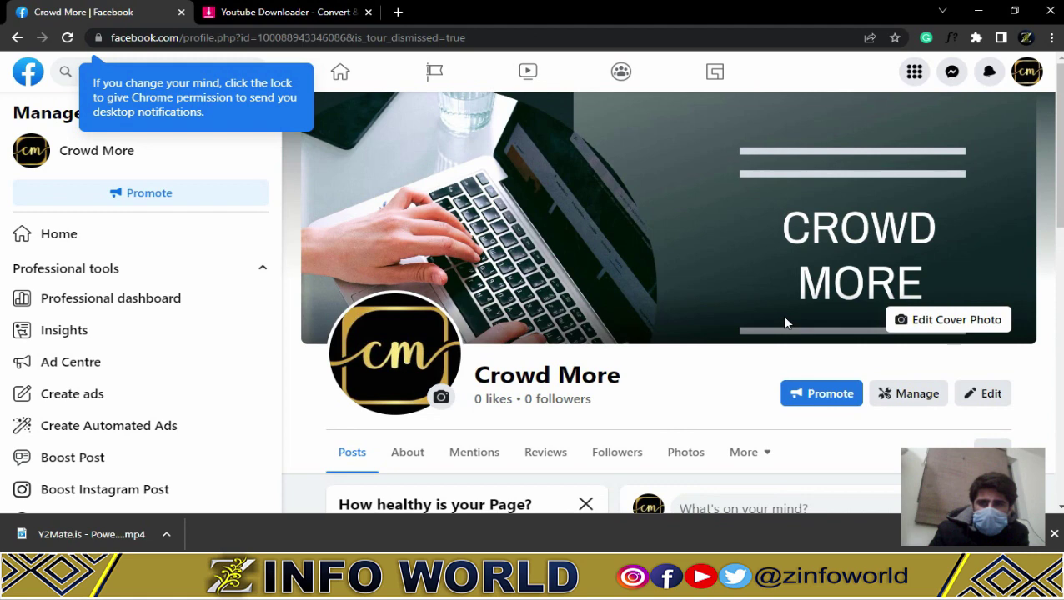
Search Google in a new tab for "facebook creator studio" and open the Creator Studio - Facebook result.
{"action": "left_click", "coordinate": [398, 11]}
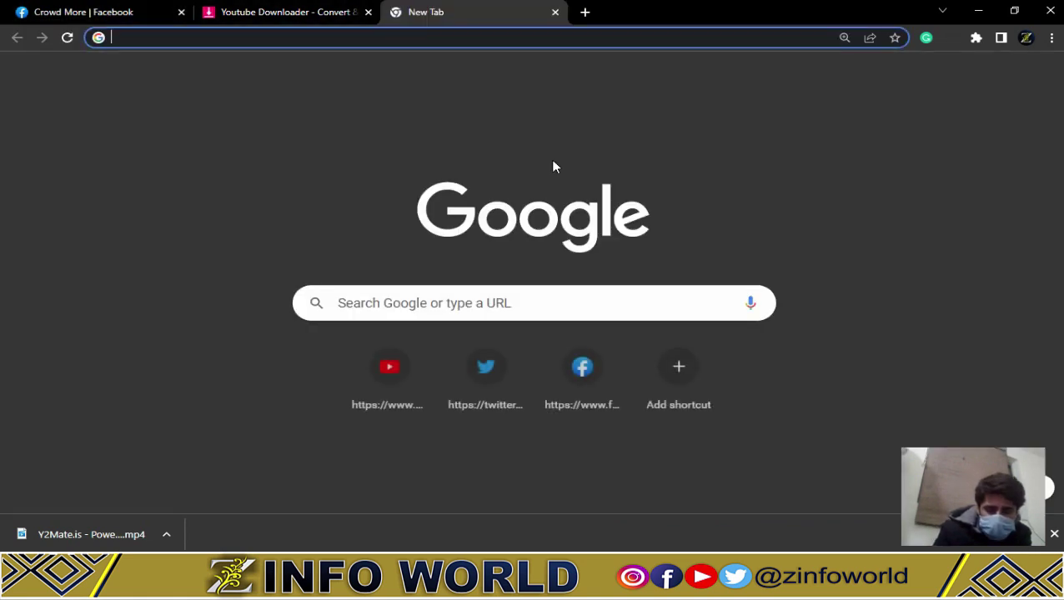
{"action": "type", "text": "faceboo"}
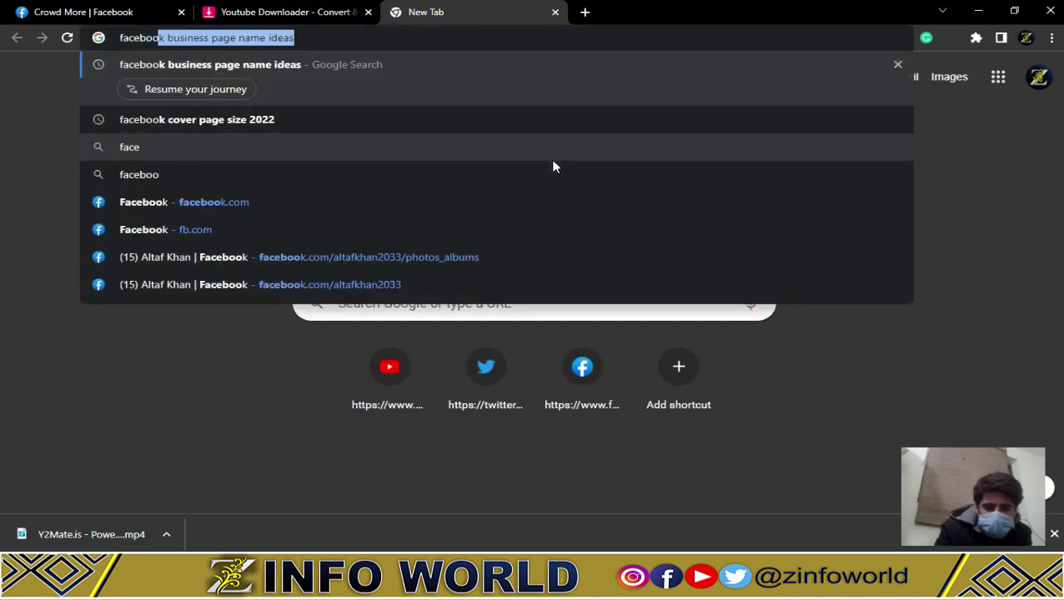
{"action": "type", "text": "k craet"}
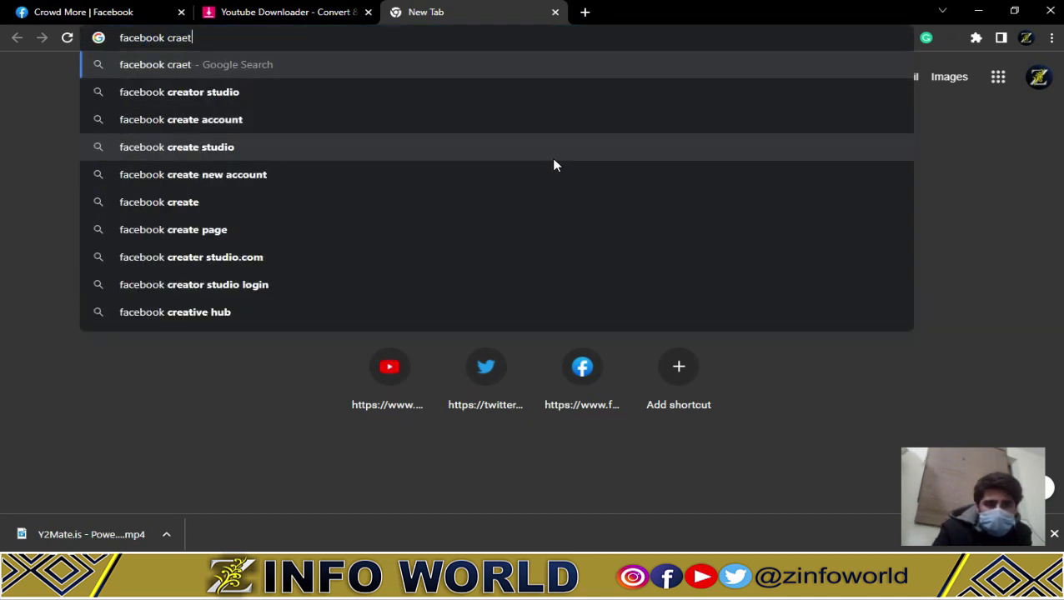
{"action": "left_click", "coordinate": [333, 94]}
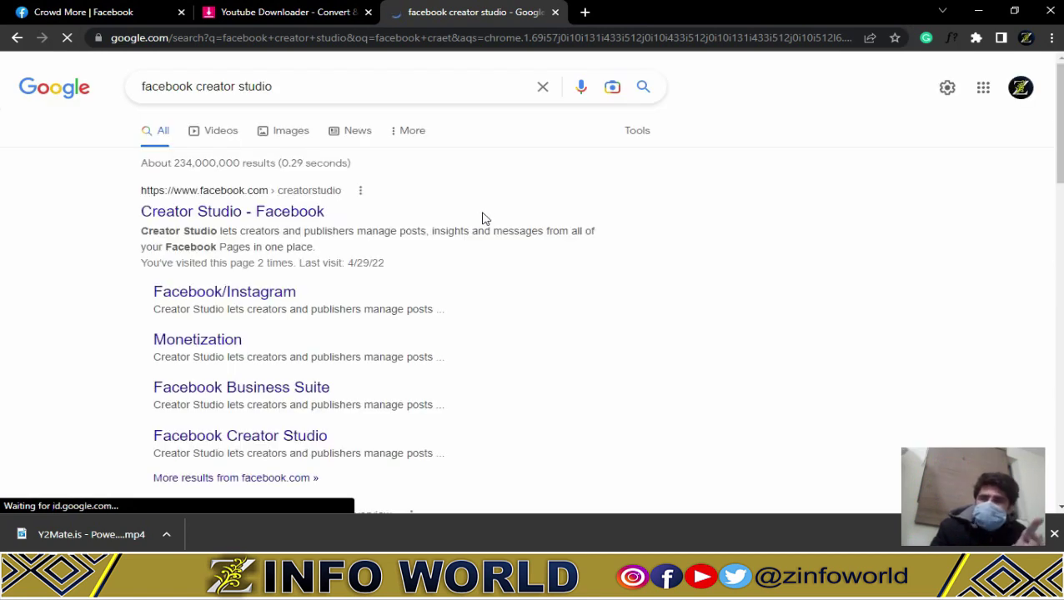
{"action": "left_click", "coordinate": [276, 213]}
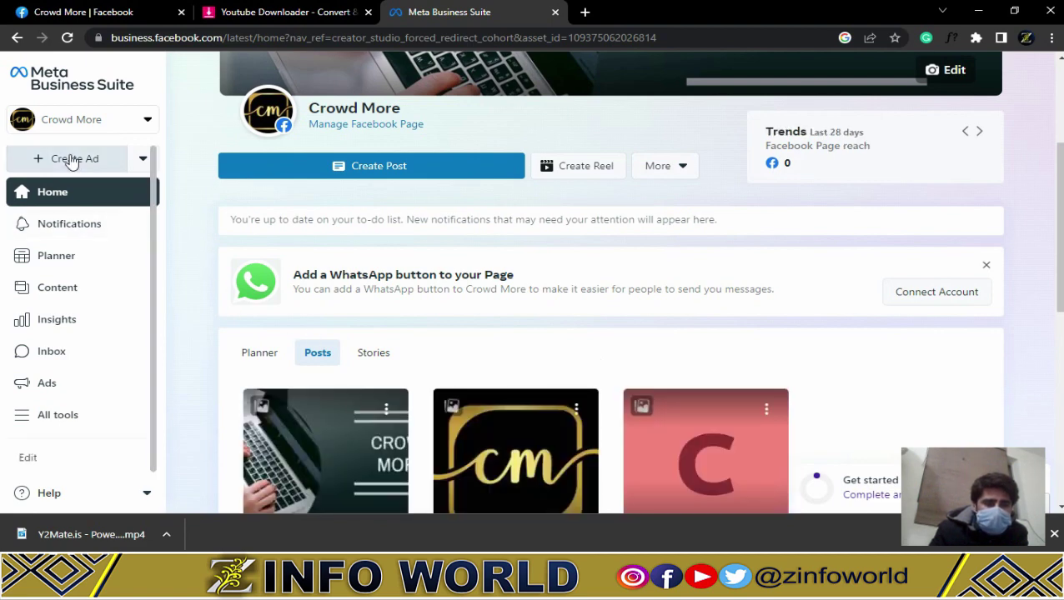
{"action": "scroll", "coordinate": [135, 337], "scroll_direction": "down", "scroll_amount": 3}
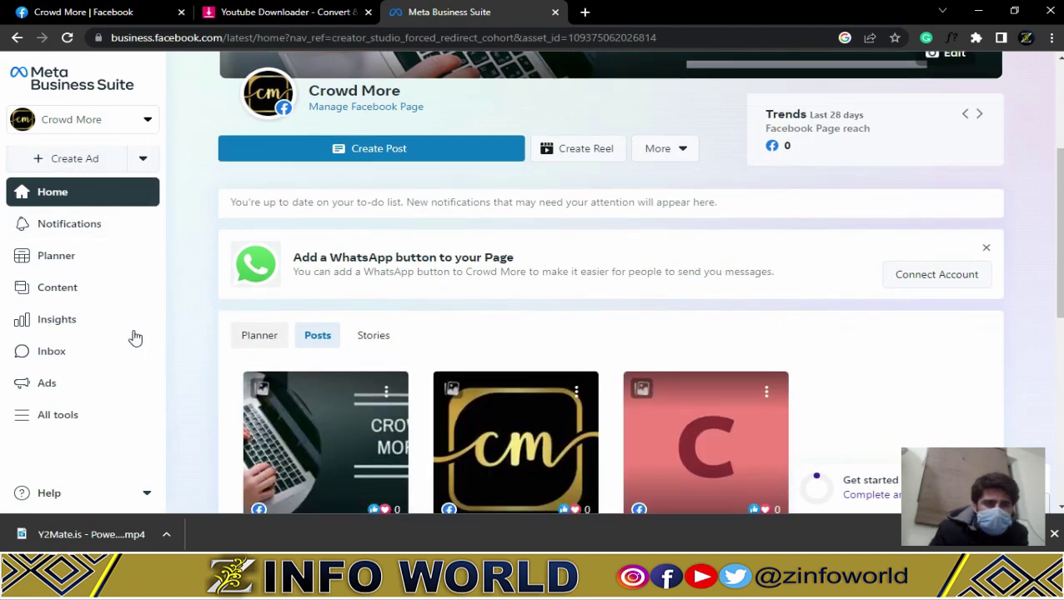
{"action": "scroll", "coordinate": [515, 288], "scroll_direction": "up", "scroll_amount": 5}
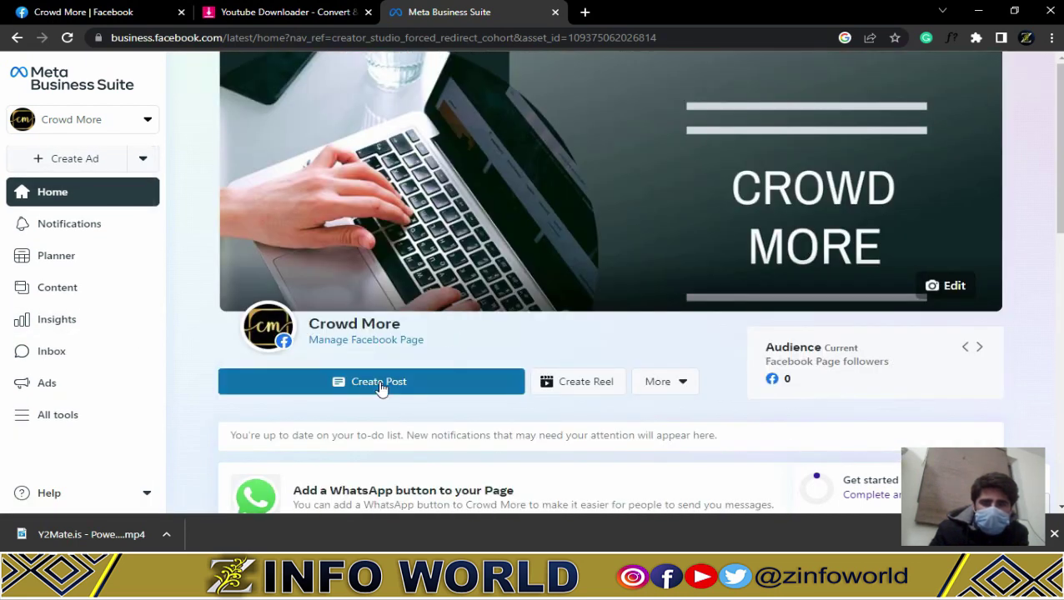
{"action": "left_click", "coordinate": [78, 158]}
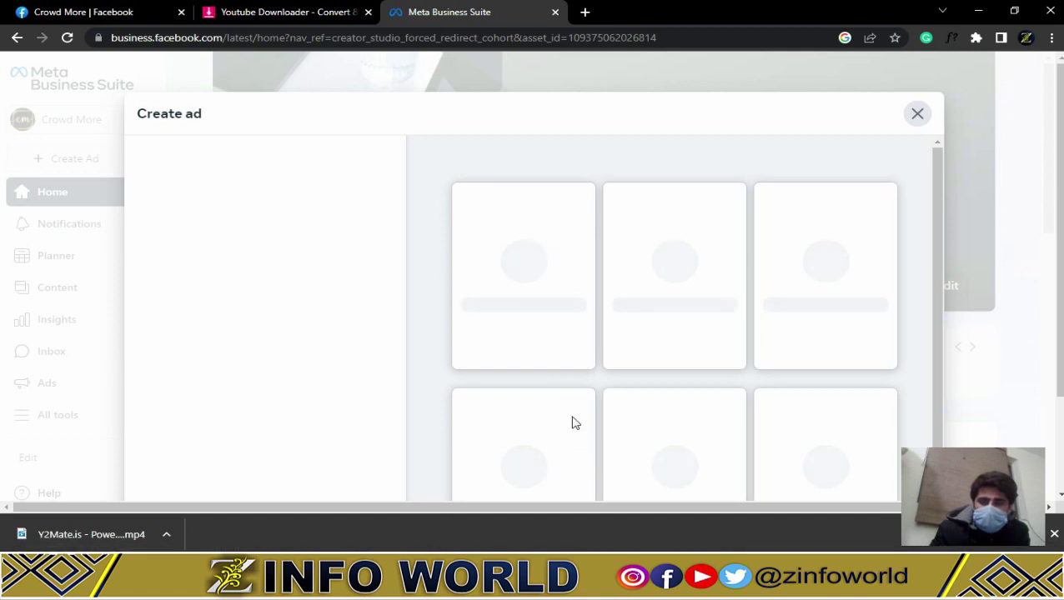
{"action": "left_click", "coordinate": [918, 116]}
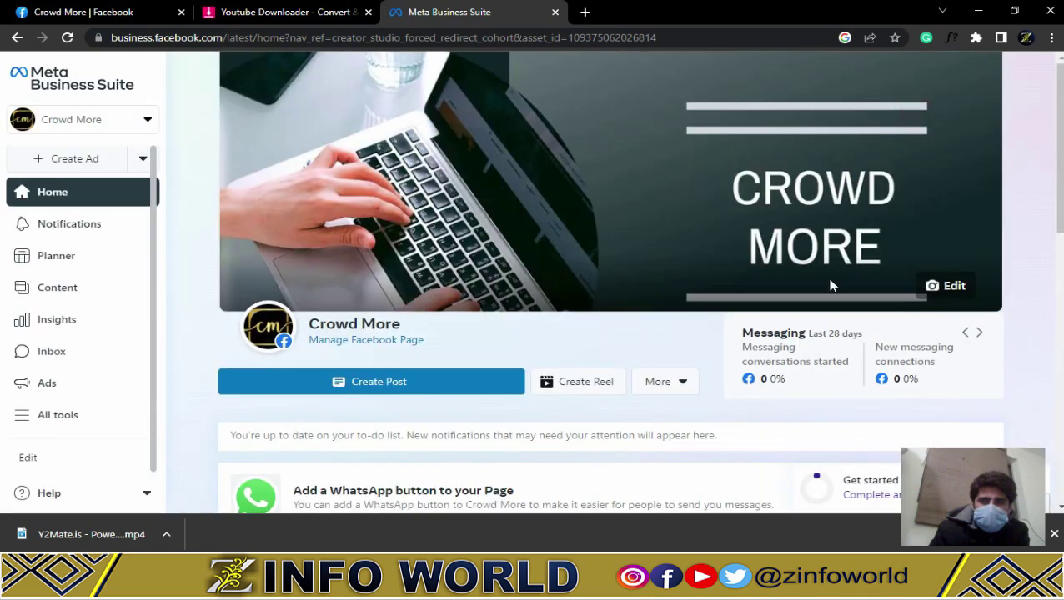
Start a new post for Crowd More and upload the downloaded tractor video to it from the Downloads folder.
{"action": "scroll", "coordinate": [499, 400], "scroll_direction": "down", "scroll_amount": 1}
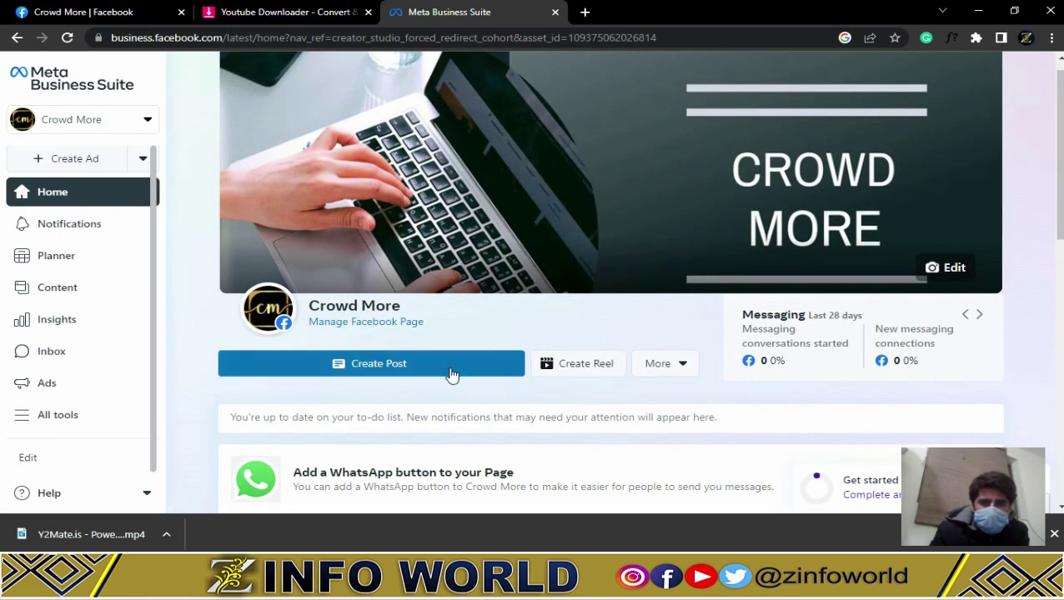
{"action": "left_click", "coordinate": [434, 371]}
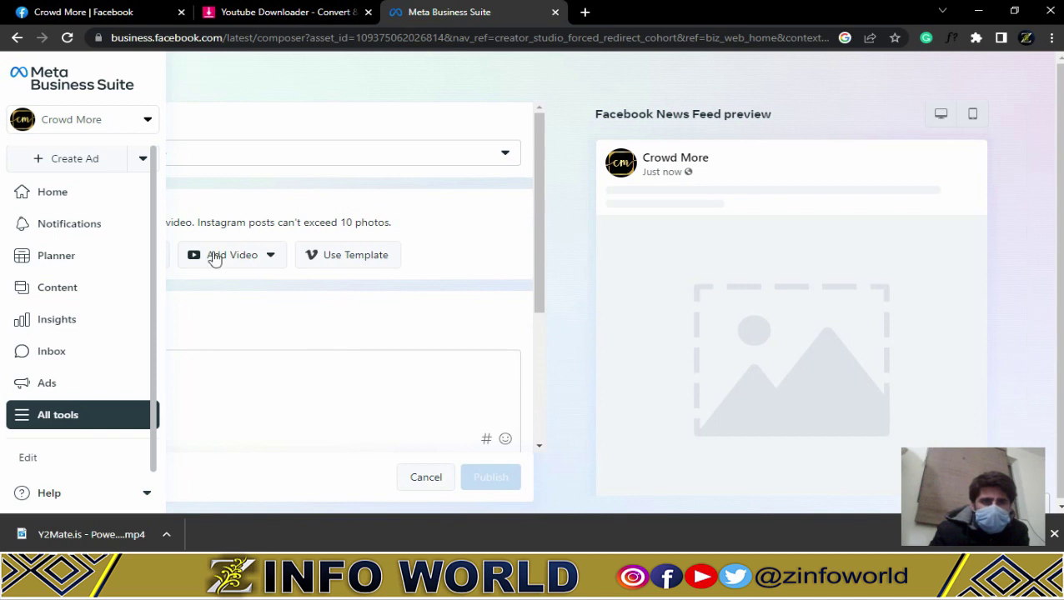
{"action": "left_click", "coordinate": [220, 260]}
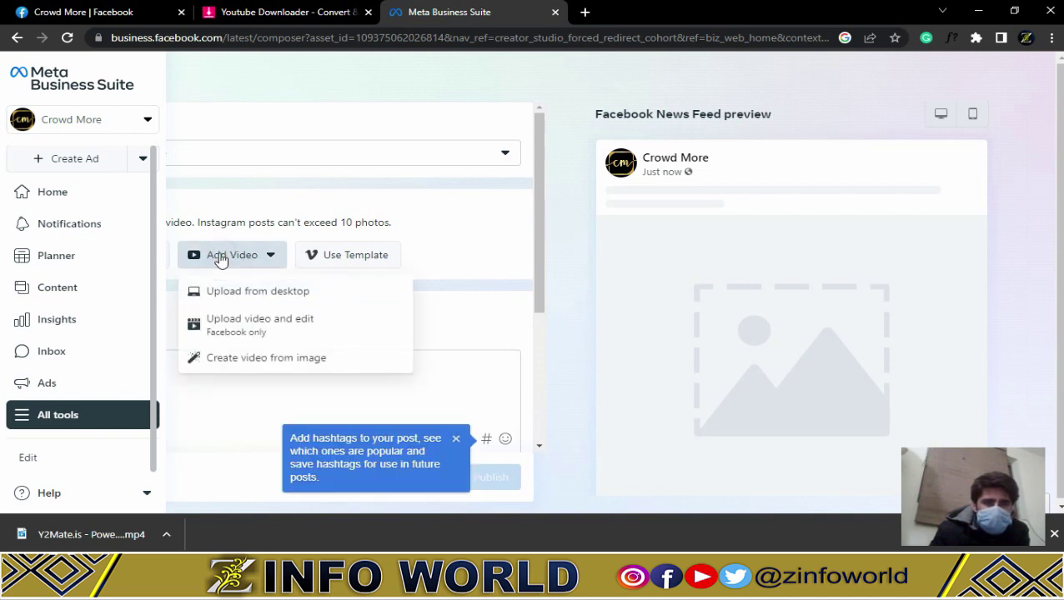
{"action": "left_click", "coordinate": [253, 299]}
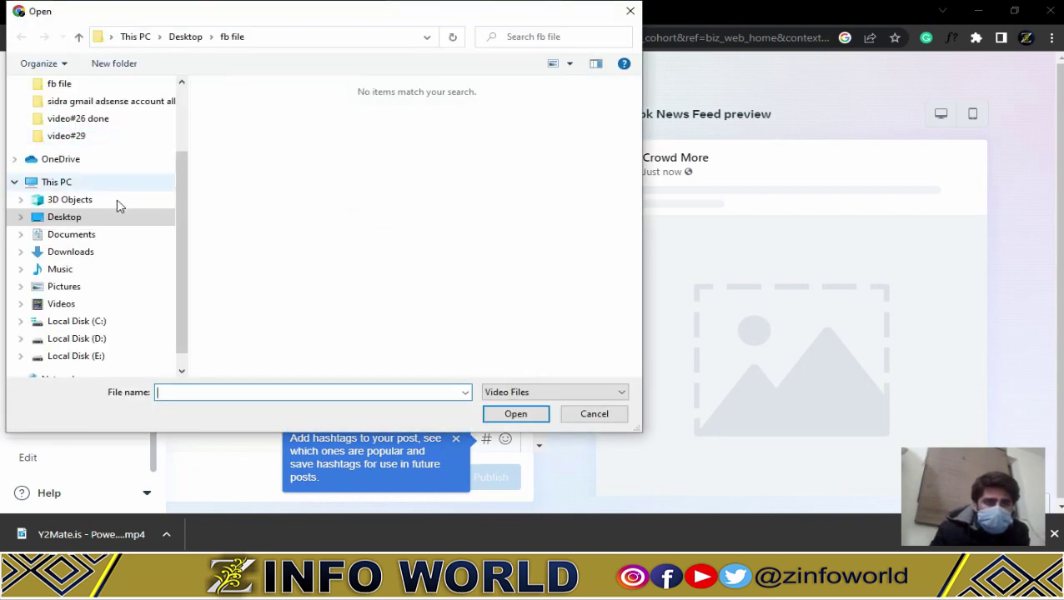
{"action": "left_click", "coordinate": [84, 253]}
{"action": "left_click", "coordinate": [257, 250]}
{"action": "left_click", "coordinate": [505, 414]}
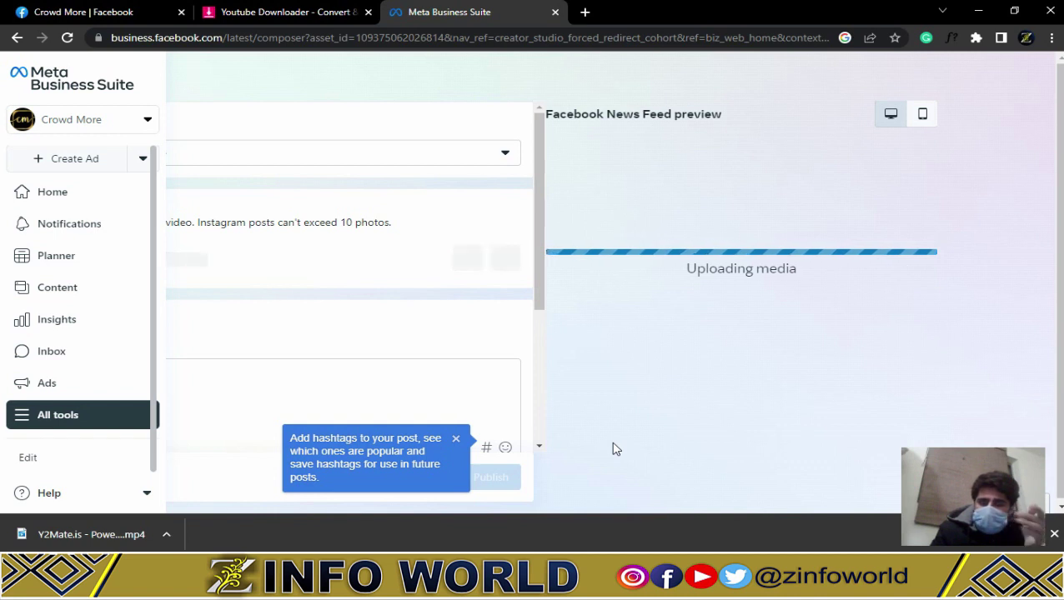
Dismiss the hashtag tip and enter "Powertrack 439 Plus tractor loading on the truck" as the post text.
{"action": "left_click", "coordinate": [455, 439]}
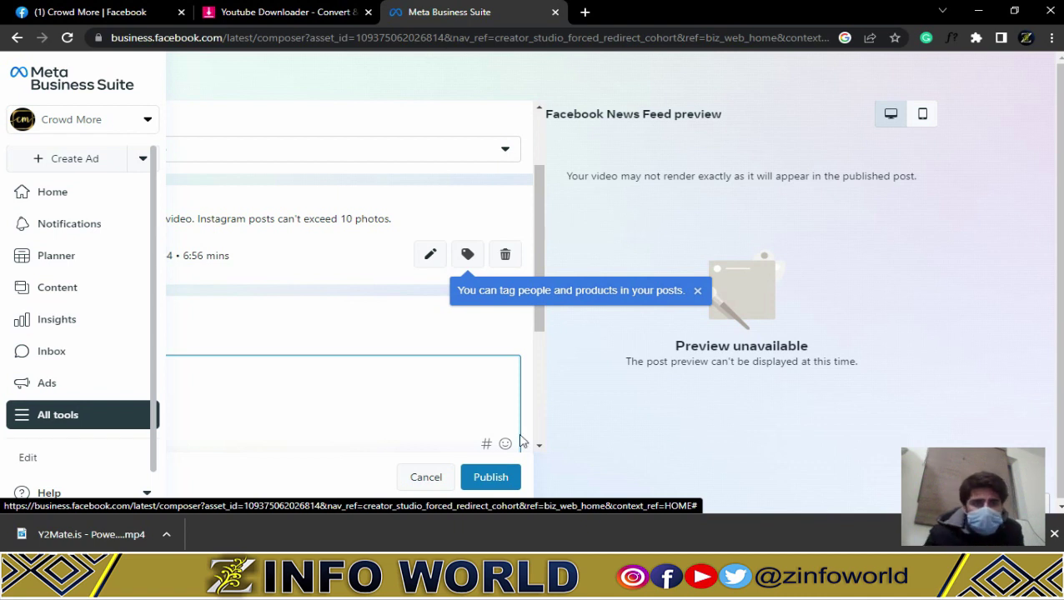
{"action": "scroll", "coordinate": [429, 425], "scroll_direction": "down", "scroll_amount": 3}
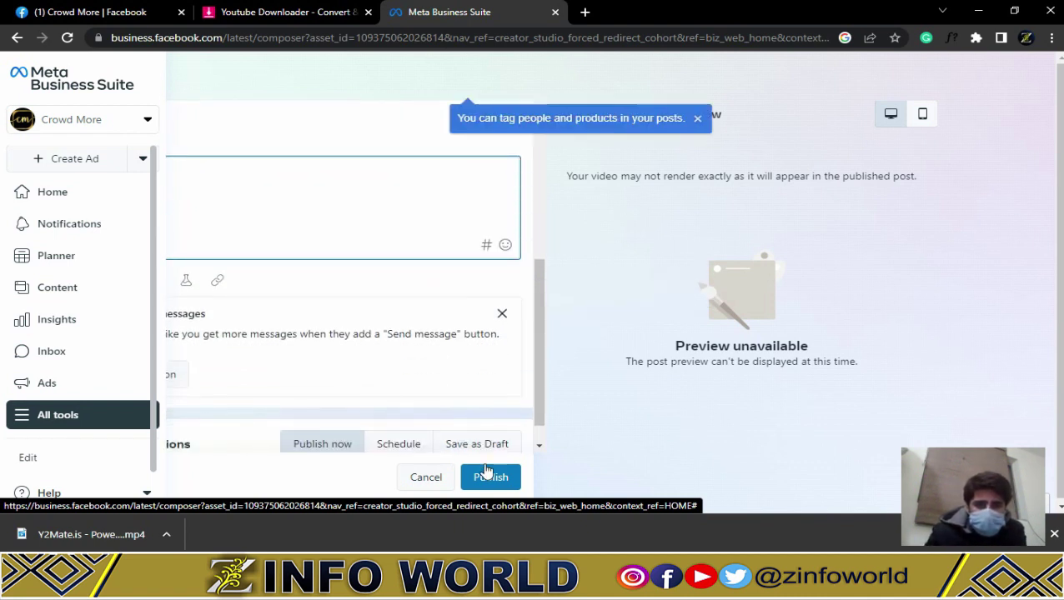
{"action": "left_click", "coordinate": [428, 415]}
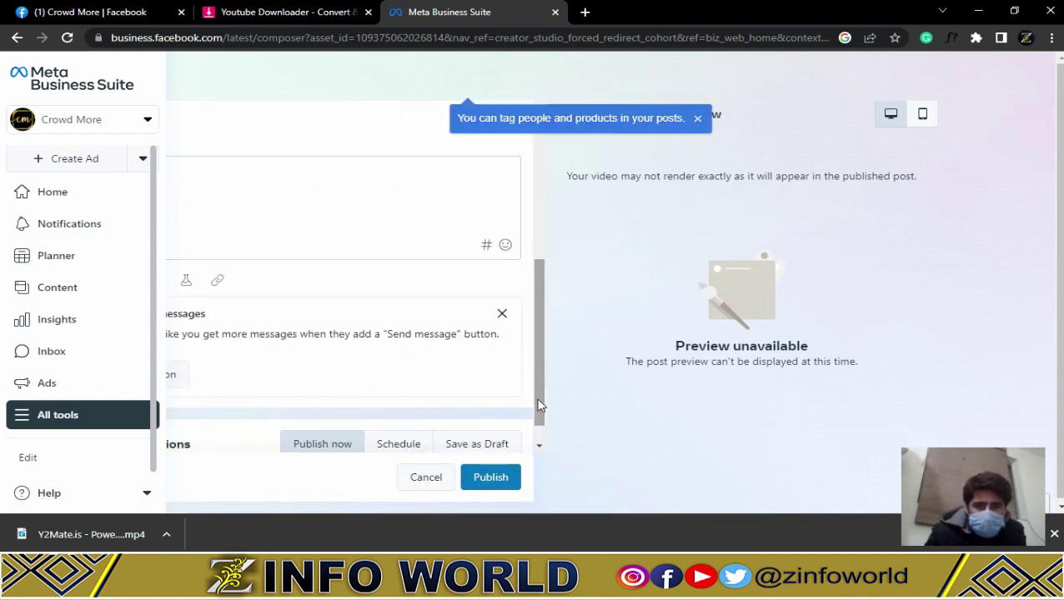
{"action": "scroll", "coordinate": [536, 404], "scroll_direction": "up", "scroll_amount": 3}
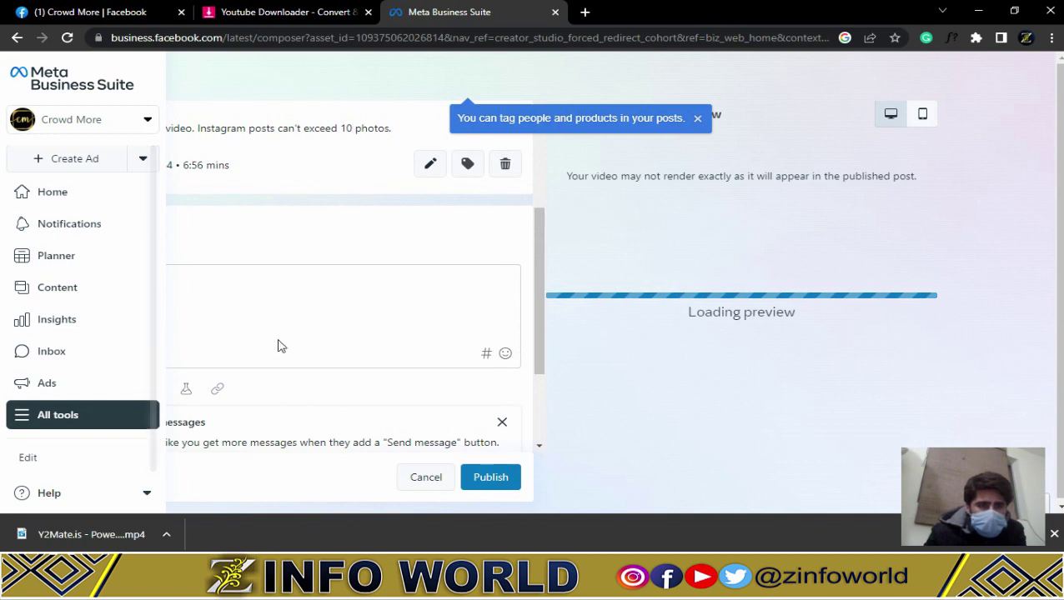
{"action": "left_click", "coordinate": [159, 281]}
{"action": "type", "text": "Powertrack 439 Plus tractor loading on the truck"}
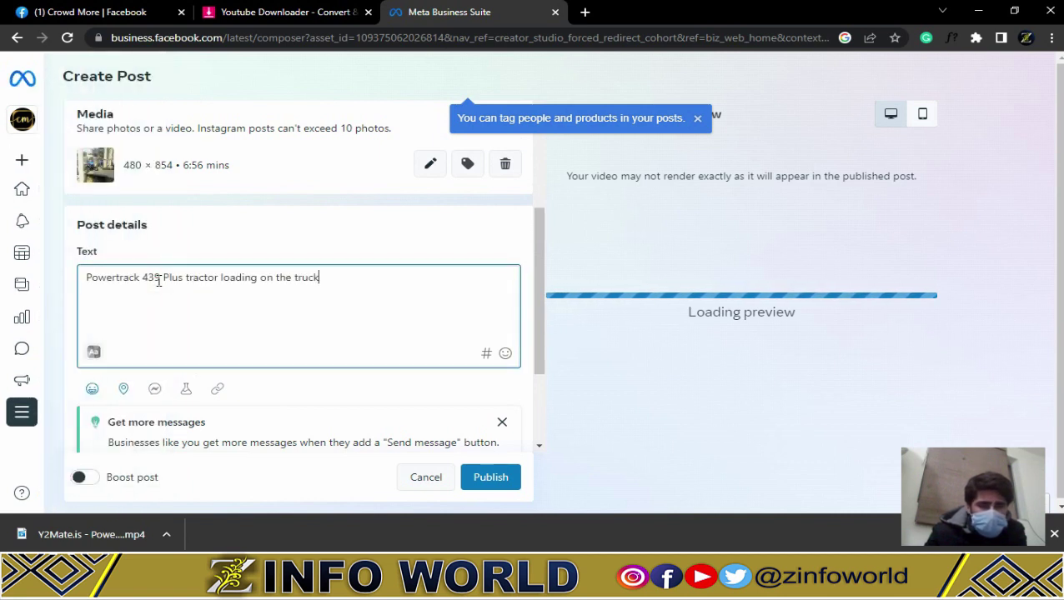
Review the post preview, publish the post with the Publish now option, and dismiss the mobile app and Content tab notices.
{"action": "scroll", "coordinate": [302, 364], "scroll_direction": "down", "scroll_amount": 1}
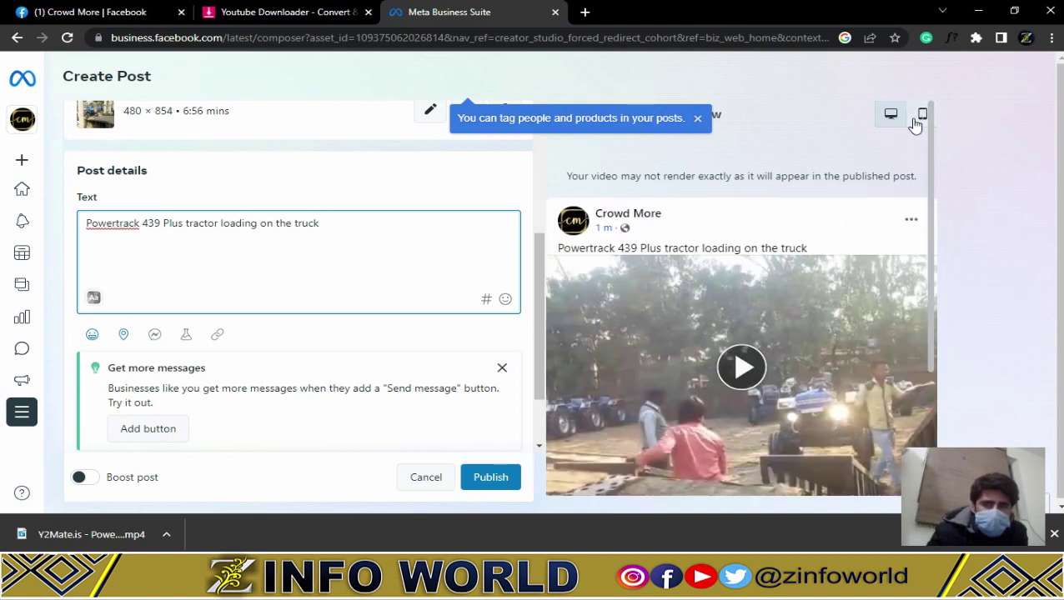
{"action": "scroll", "coordinate": [674, 407], "scroll_direction": "down", "scroll_amount": 1}
{"action": "scroll", "coordinate": [679, 367], "scroll_direction": "down", "scroll_amount": 2}
{"action": "scroll", "coordinate": [565, 363], "scroll_direction": "up", "scroll_amount": 1}
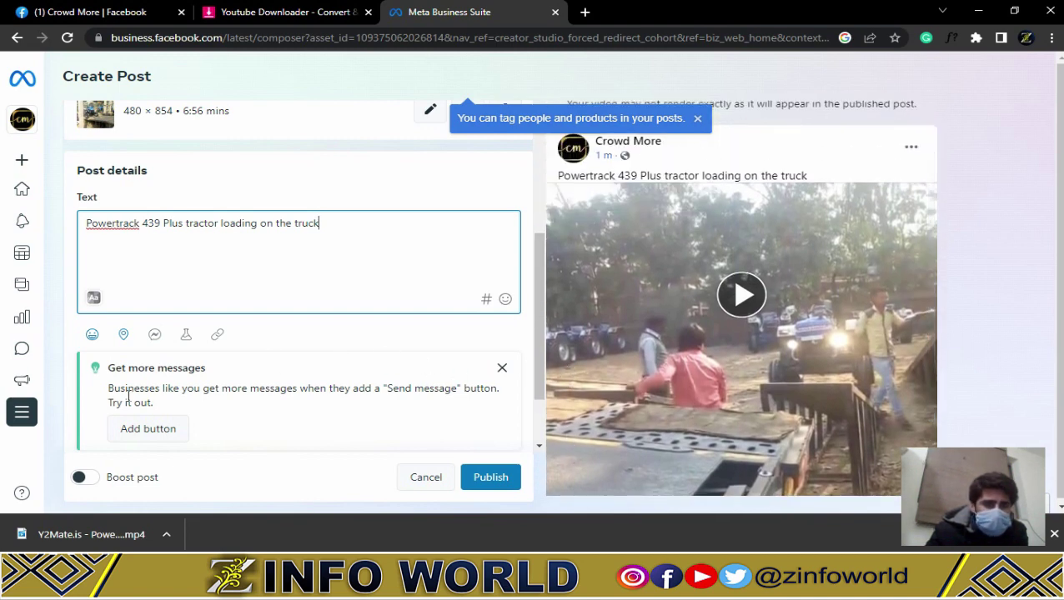
{"action": "scroll", "coordinate": [275, 409], "scroll_direction": "down", "scroll_amount": 1}
{"action": "scroll", "coordinate": [292, 417], "scroll_direction": "down", "scroll_amount": 1}
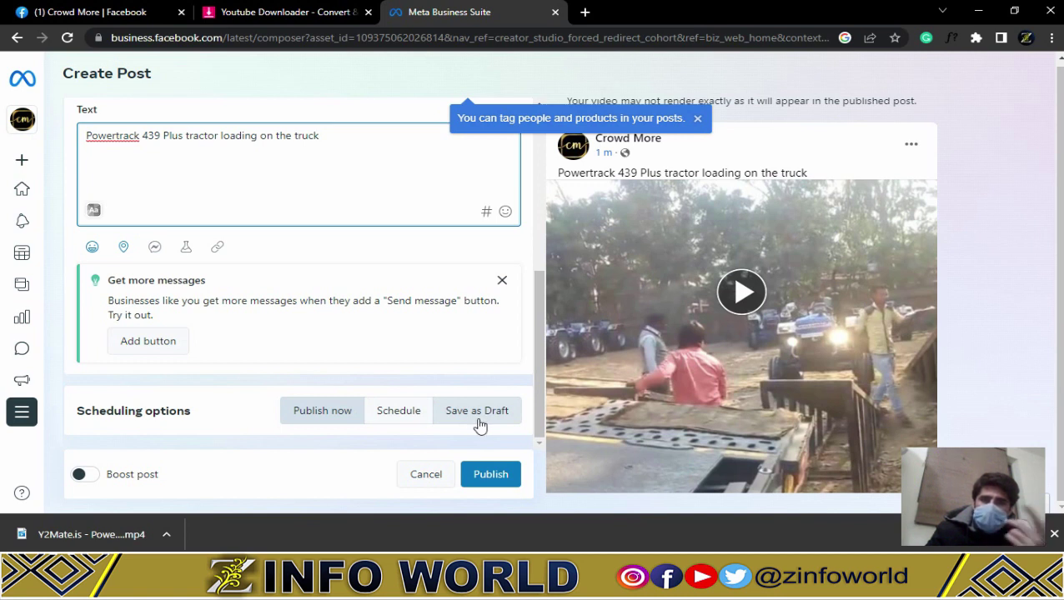
{"action": "left_click", "coordinate": [342, 412]}
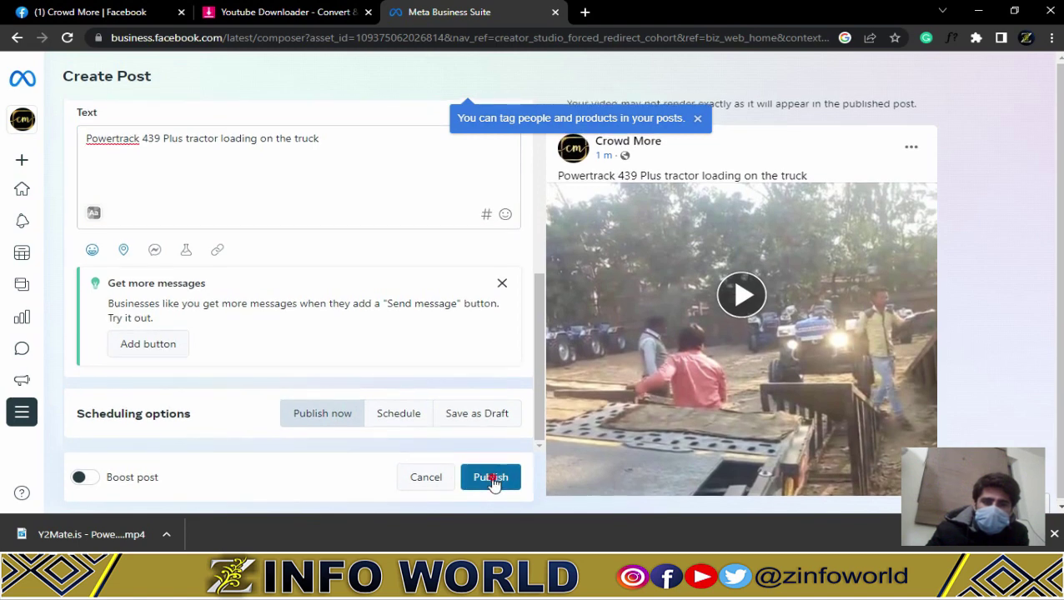
{"action": "left_click", "coordinate": [492, 479]}
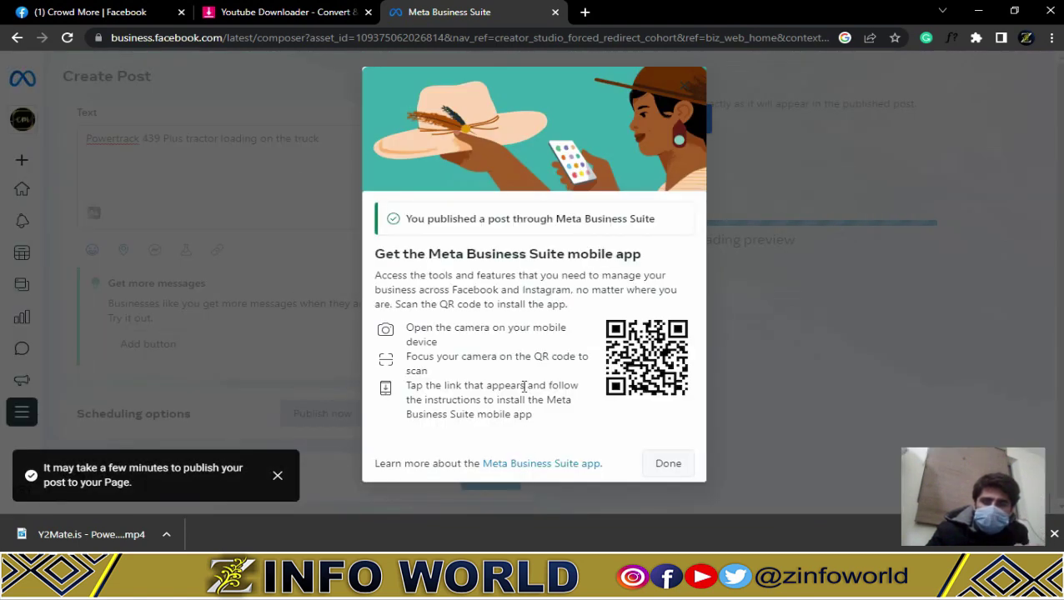
{"action": "left_click", "coordinate": [650, 465]}
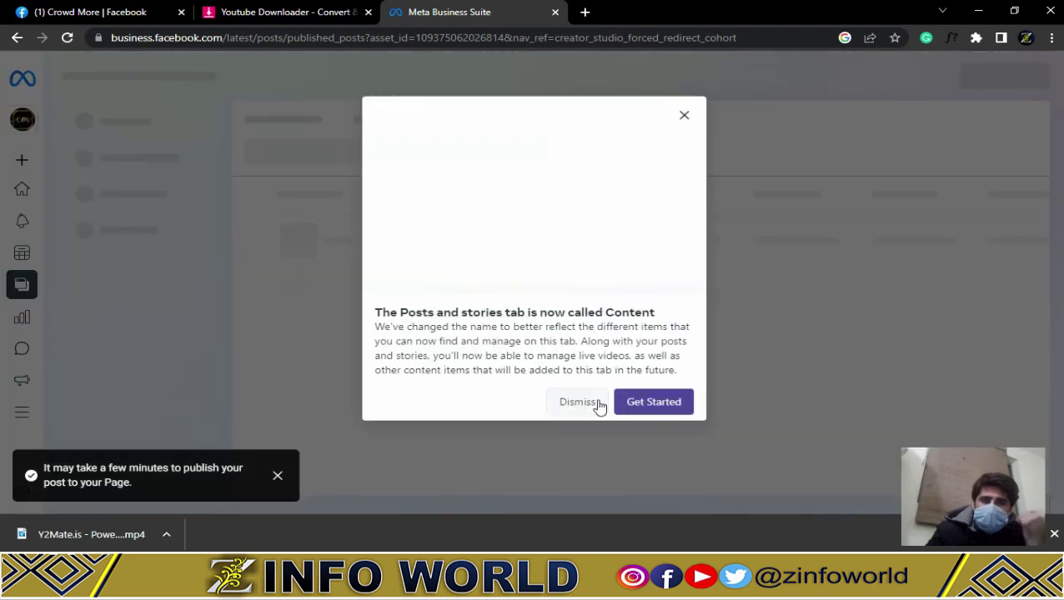
{"action": "left_click", "coordinate": [581, 402]}
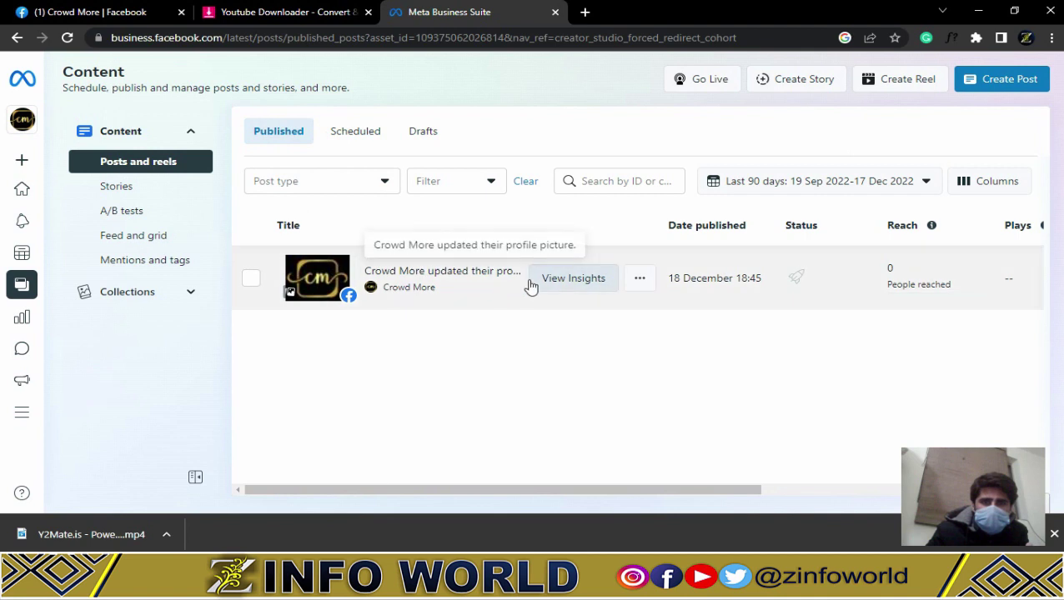
Open the insights of the Crowd More profile picture post and look through its overview and performance details.
{"action": "left_click", "coordinate": [572, 298]}
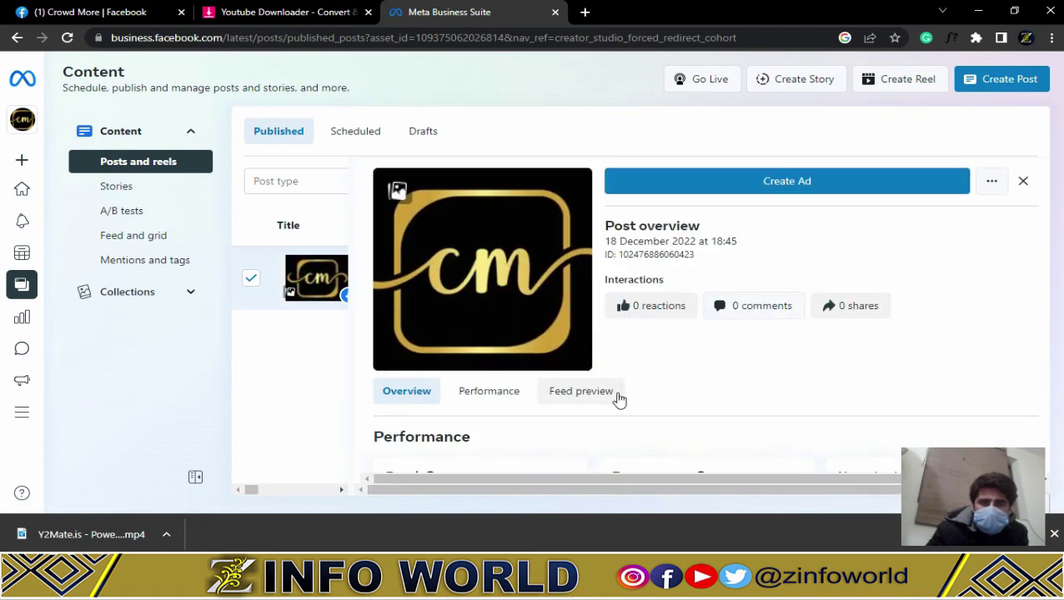
{"action": "left_click", "coordinate": [615, 395]}
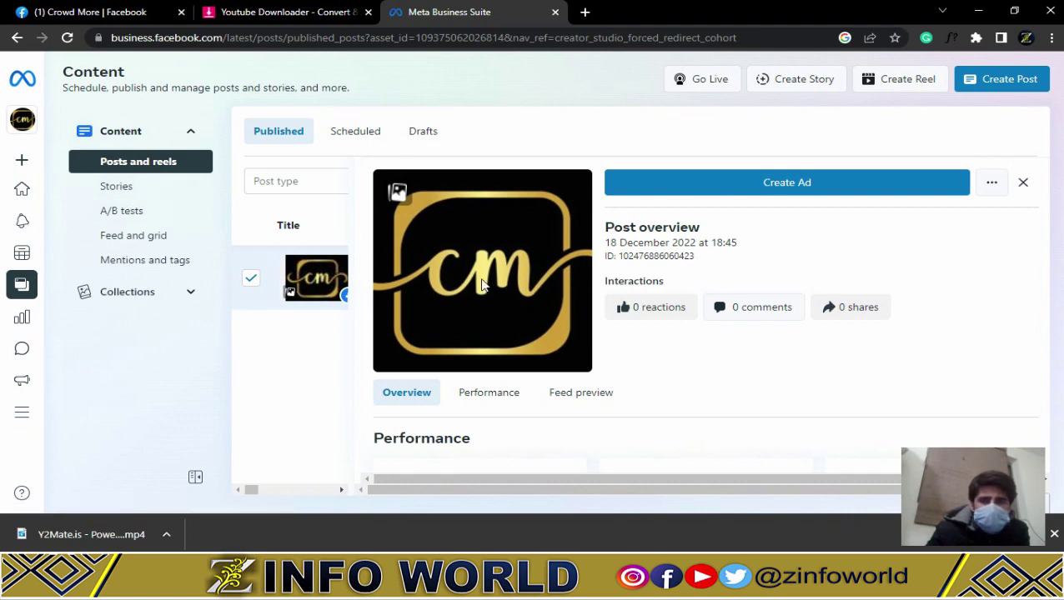
{"action": "scroll", "coordinate": [863, 340], "scroll_direction": "down", "scroll_amount": 6}
{"action": "scroll", "coordinate": [863, 341], "scroll_direction": "down", "scroll_amount": 2}
{"action": "scroll", "coordinate": [863, 340], "scroll_direction": "up", "scroll_amount": 1}
{"action": "scroll", "coordinate": [864, 340], "scroll_direction": "up", "scroll_amount": 5}
{"action": "scroll", "coordinate": [864, 341], "scroll_direction": "up", "scroll_amount": 3}
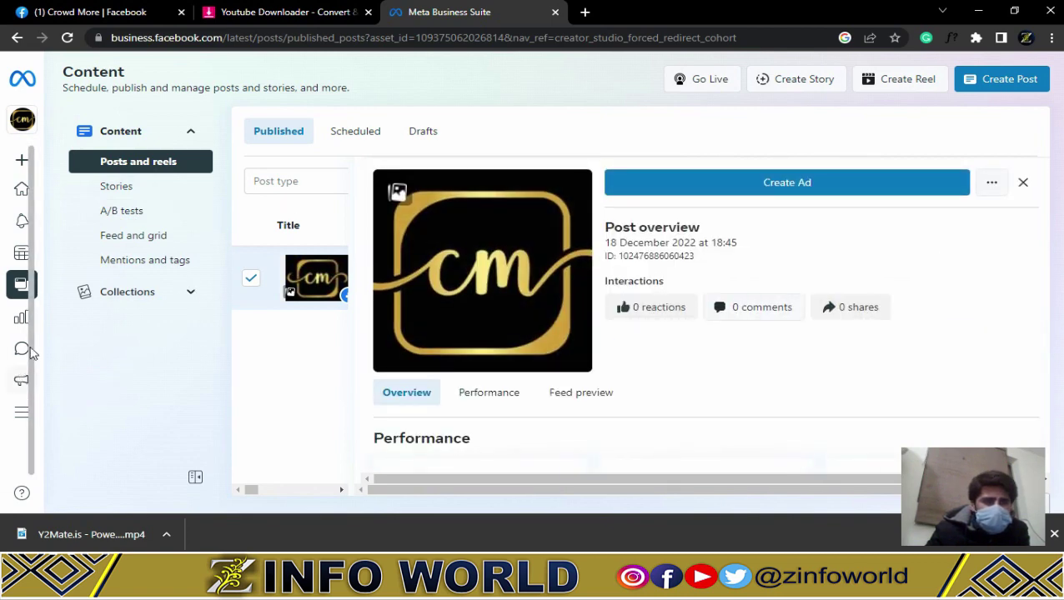
{"action": "mouse_move", "coordinate": [28, 364]}
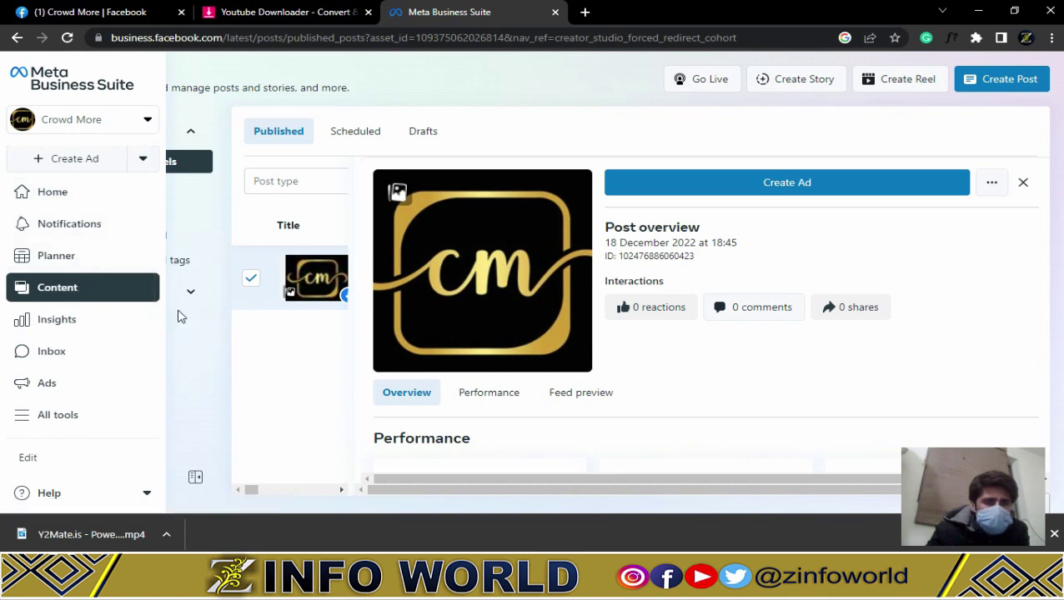
{"action": "key", "text": "ctrl+minus"}
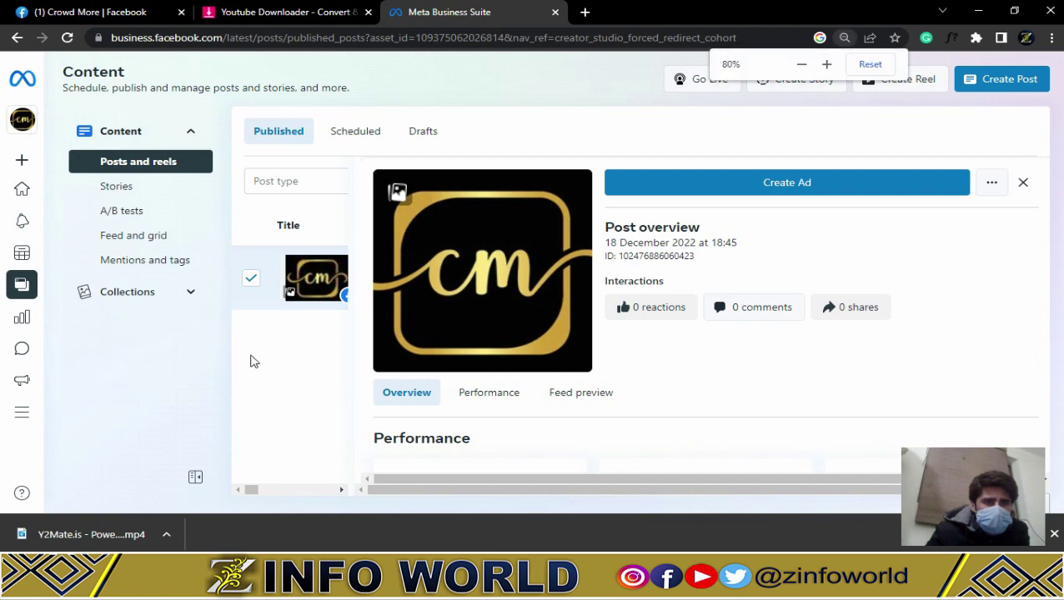
{"action": "key", "text": "ctrl+minus"}
{"action": "key", "text": "ctrl+plus"}
{"action": "key", "text": "ctrl+plus"}
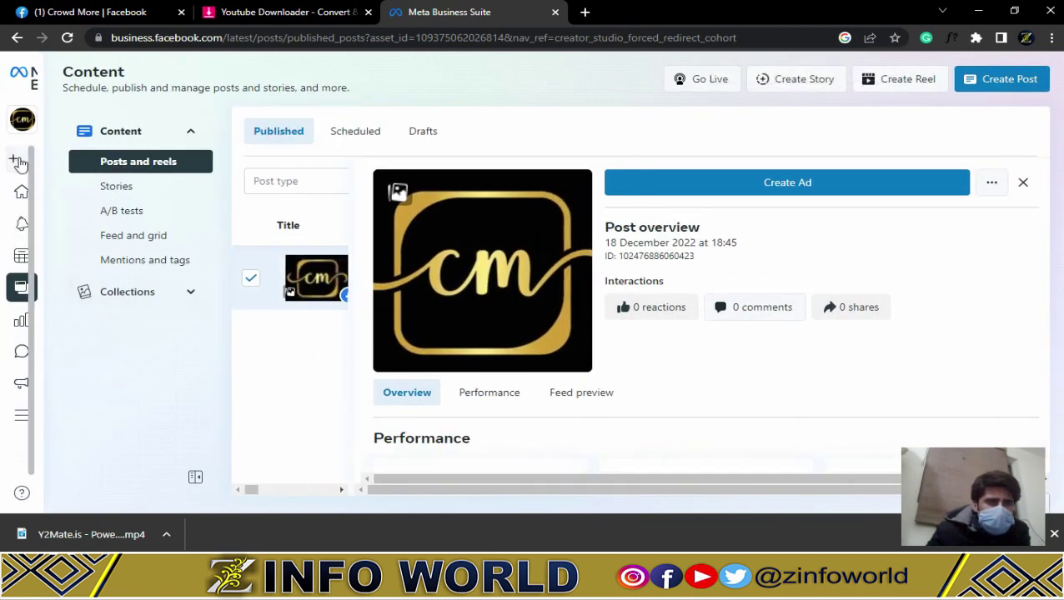
Open the Business Suite home page, dismiss the creator experience welcome message, and look through the recent Crowd More posts.
{"action": "left_click", "coordinate": [25, 192]}
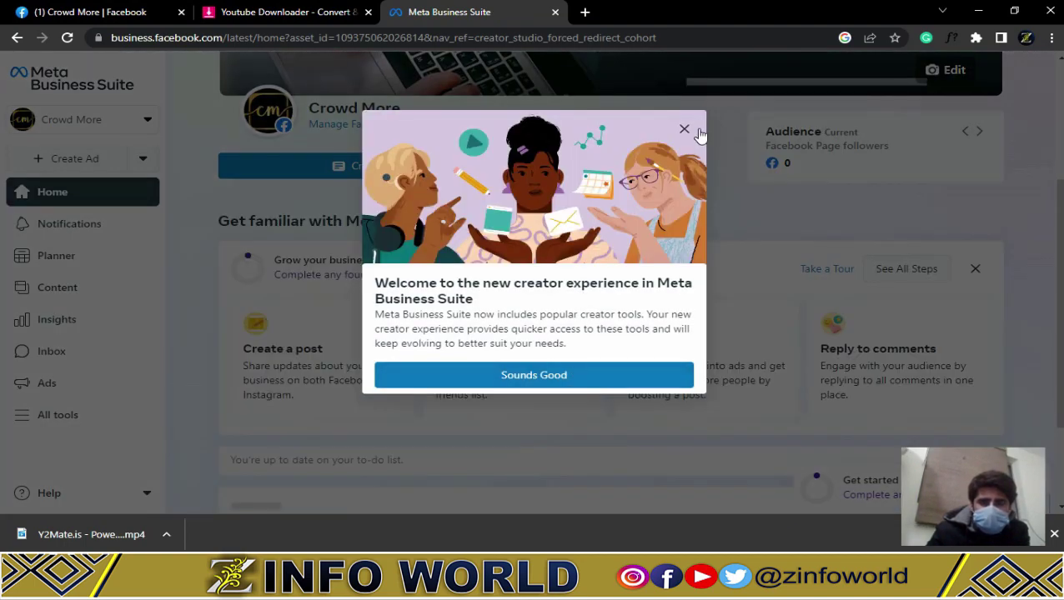
{"action": "left_click", "coordinate": [588, 385]}
{"action": "scroll", "coordinate": [527, 421], "scroll_direction": "down", "scroll_amount": 6}
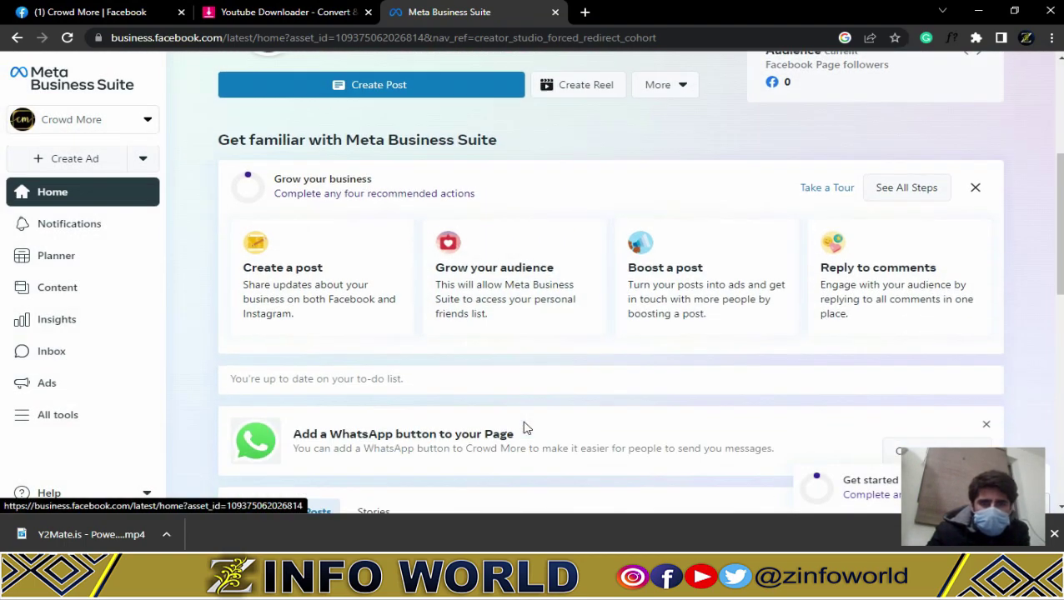
{"action": "scroll", "coordinate": [523, 427], "scroll_direction": "up", "scroll_amount": 3}
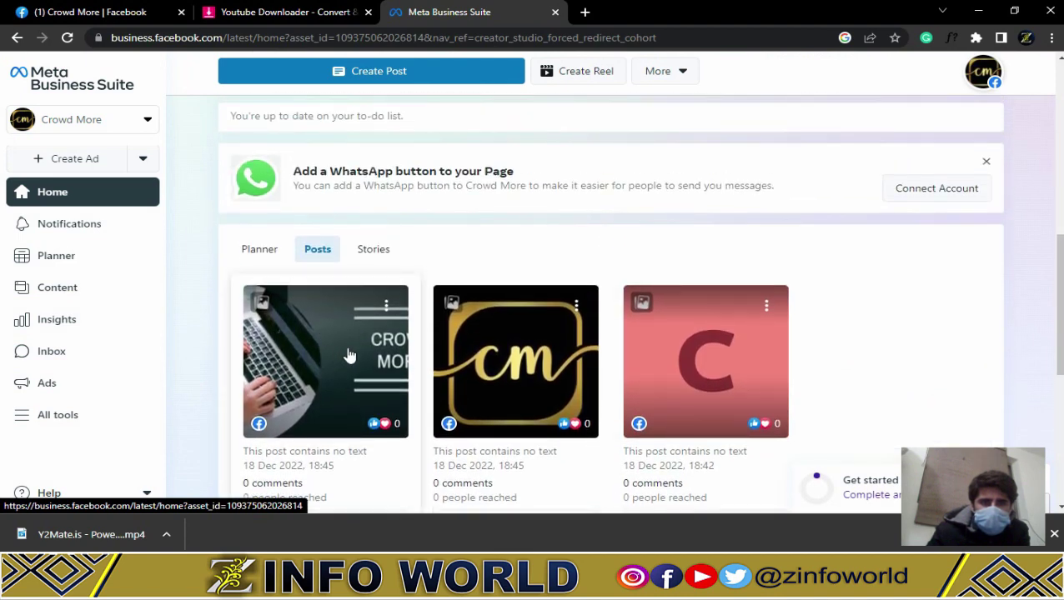
{"action": "scroll", "coordinate": [692, 371], "scroll_direction": "down", "scroll_amount": 3}
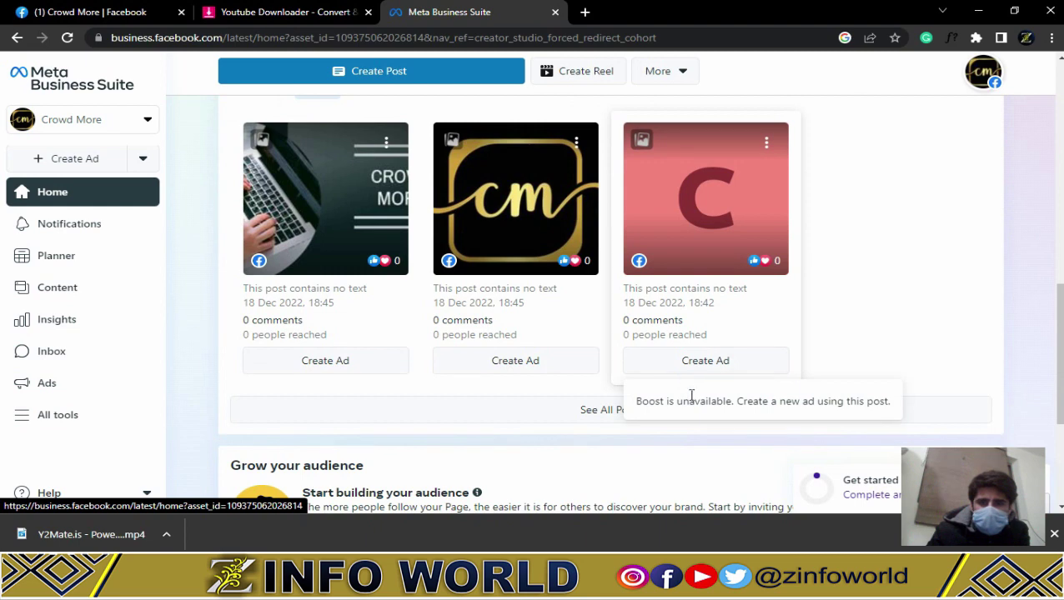
Return to the published content list and examine the profile picture post's overview, performance figures and feed preview.
{"action": "left_click", "coordinate": [68, 287]}
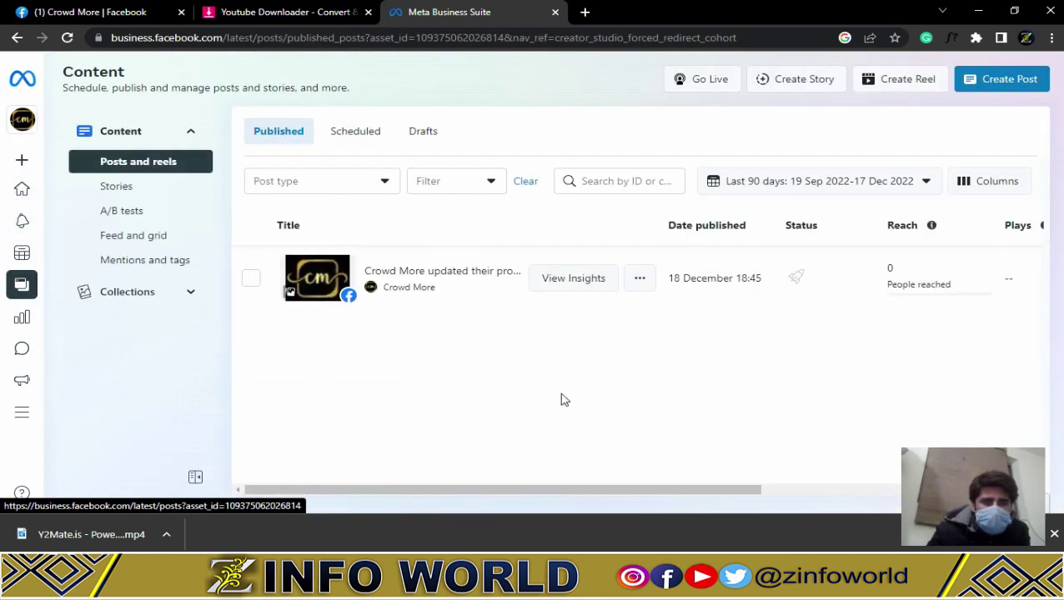
{"action": "left_click", "coordinate": [484, 289]}
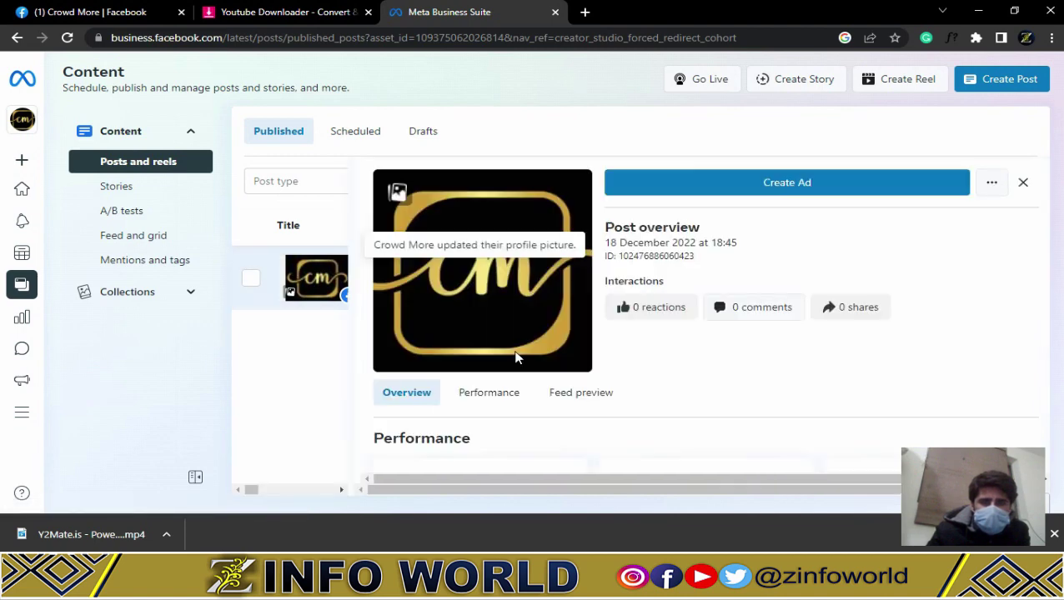
{"action": "scroll", "coordinate": [652, 366], "scroll_direction": "down", "scroll_amount": 10}
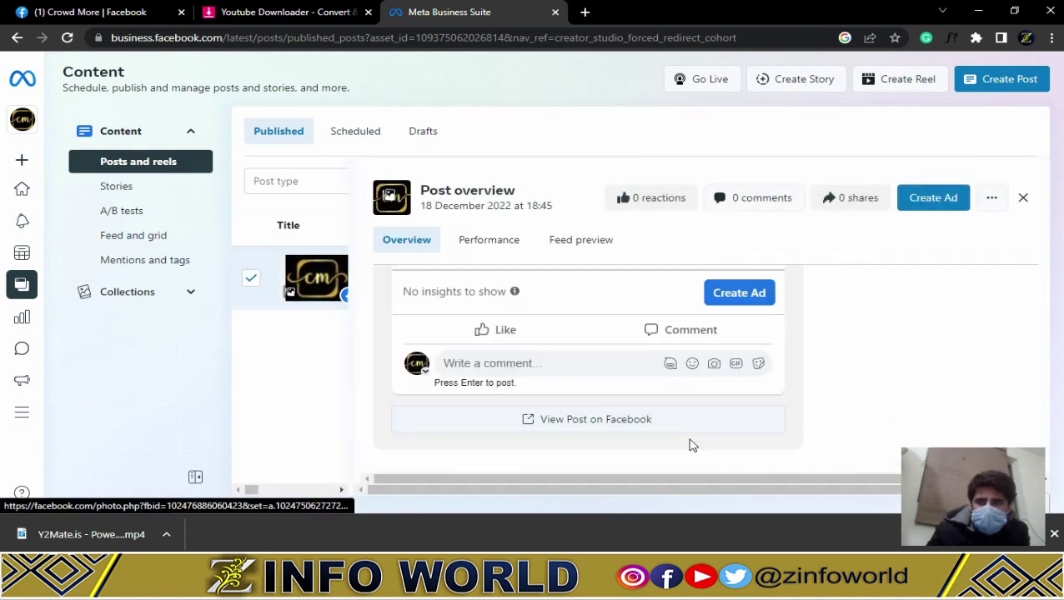
{"action": "scroll", "coordinate": [821, 406], "scroll_direction": "up", "scroll_amount": 5}
{"action": "scroll", "coordinate": [821, 406], "scroll_direction": "up", "scroll_amount": 5}
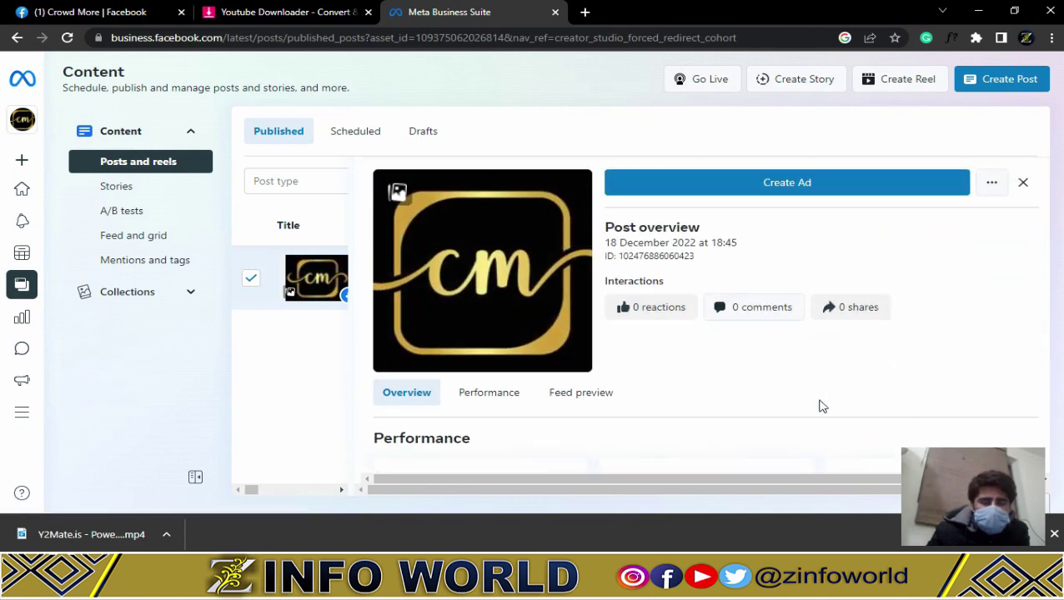
{"action": "left_click", "coordinate": [186, 133]}
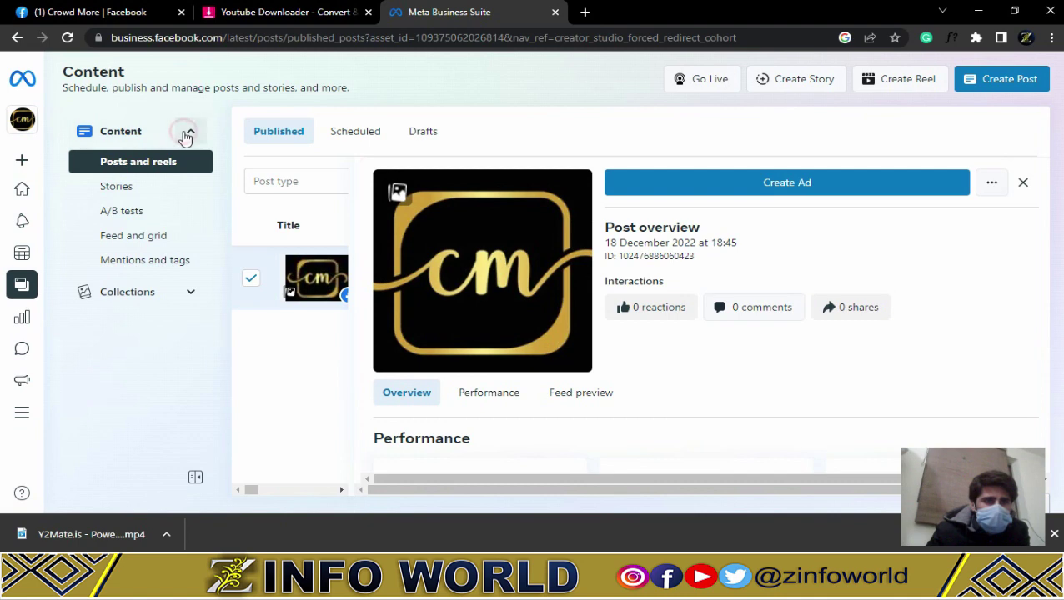
{"action": "left_click", "coordinate": [140, 136]}
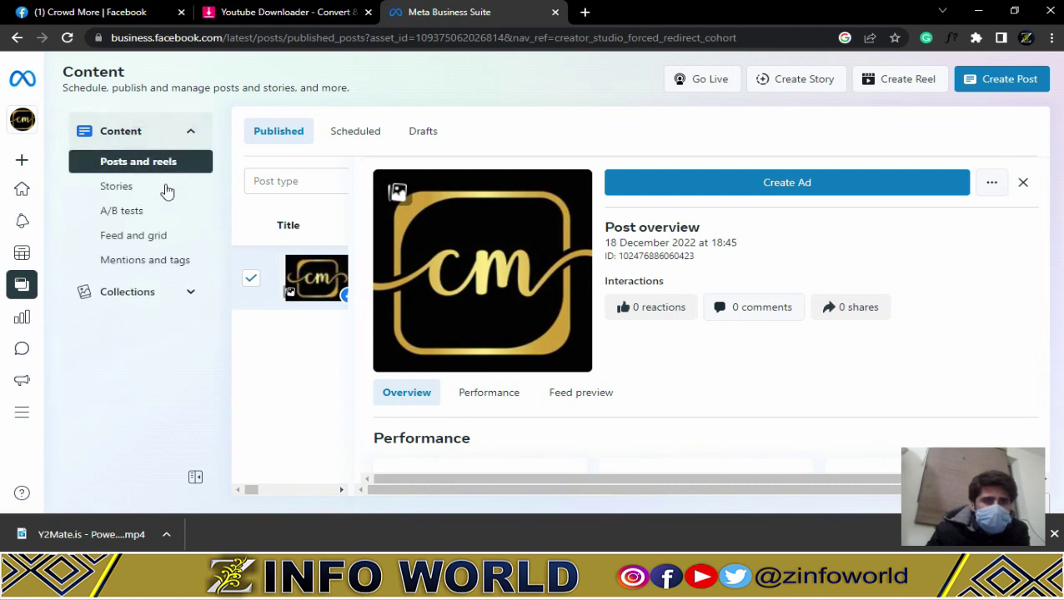
{"action": "scroll", "coordinate": [467, 426], "scroll_direction": "down", "scroll_amount": 8}
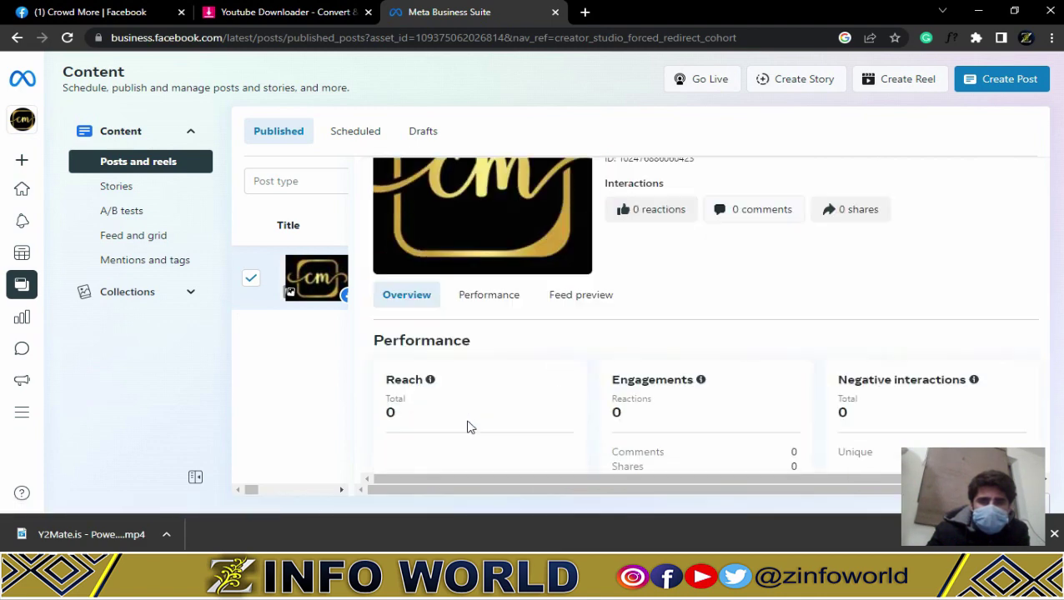
{"action": "scroll", "coordinate": [468, 426], "scroll_direction": "down", "scroll_amount": 3}
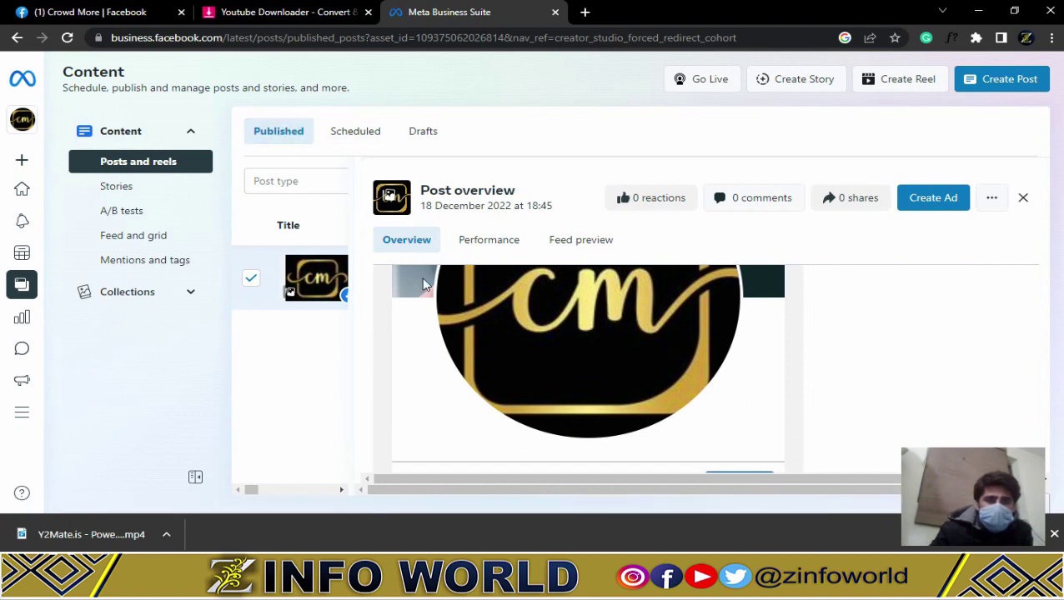
{"action": "scroll", "coordinate": [617, 392], "scroll_direction": "down", "scroll_amount": 5}
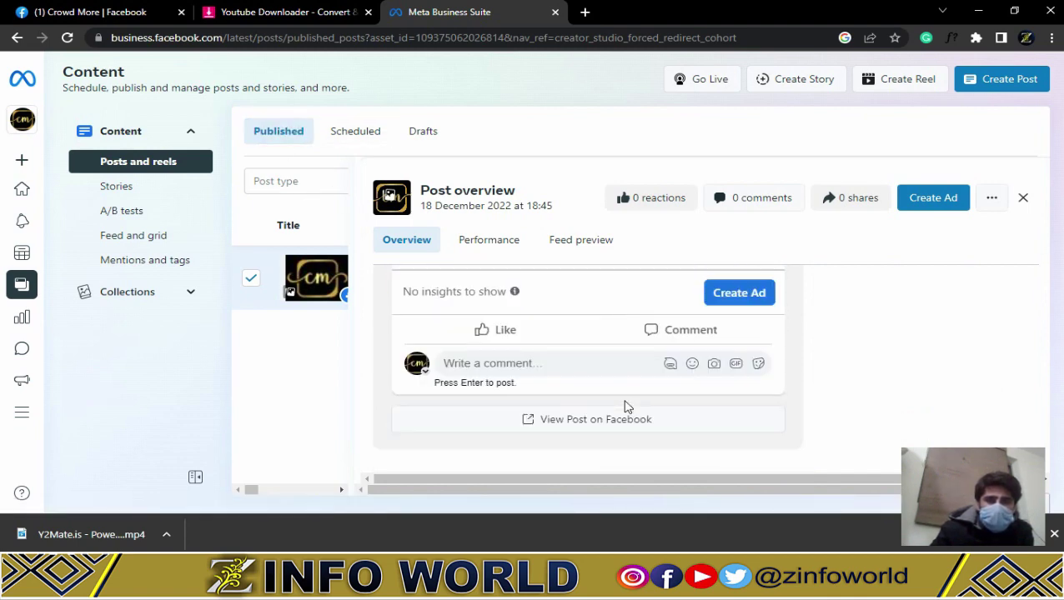
Switch to the Crowd More Page on Facebook and look through its posts for the tractor video.
{"action": "left_click", "coordinate": [627, 414]}
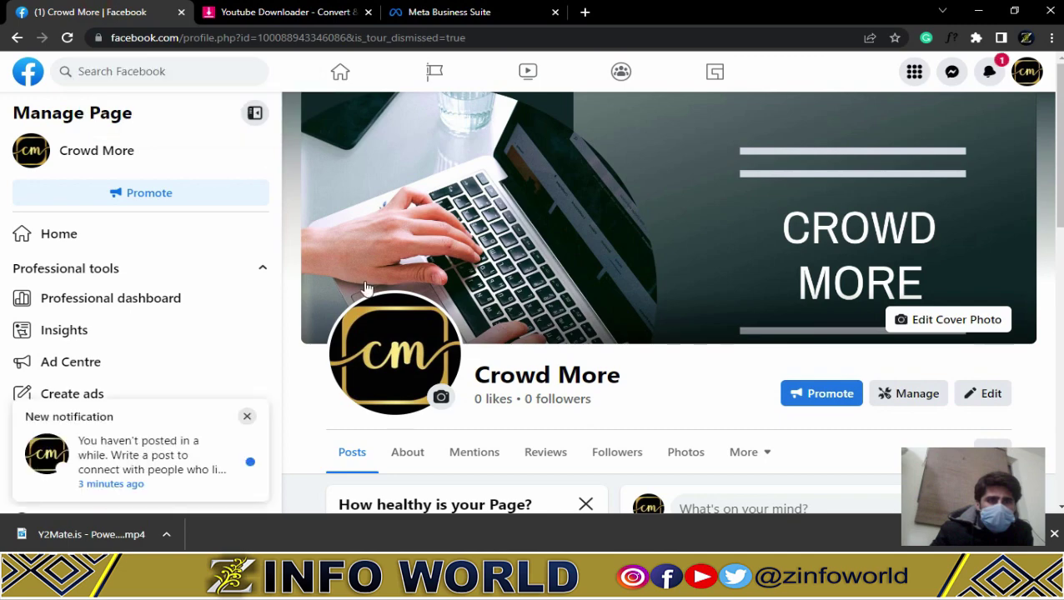
{"action": "scroll", "coordinate": [653, 398], "scroll_direction": "down", "scroll_amount": 6}
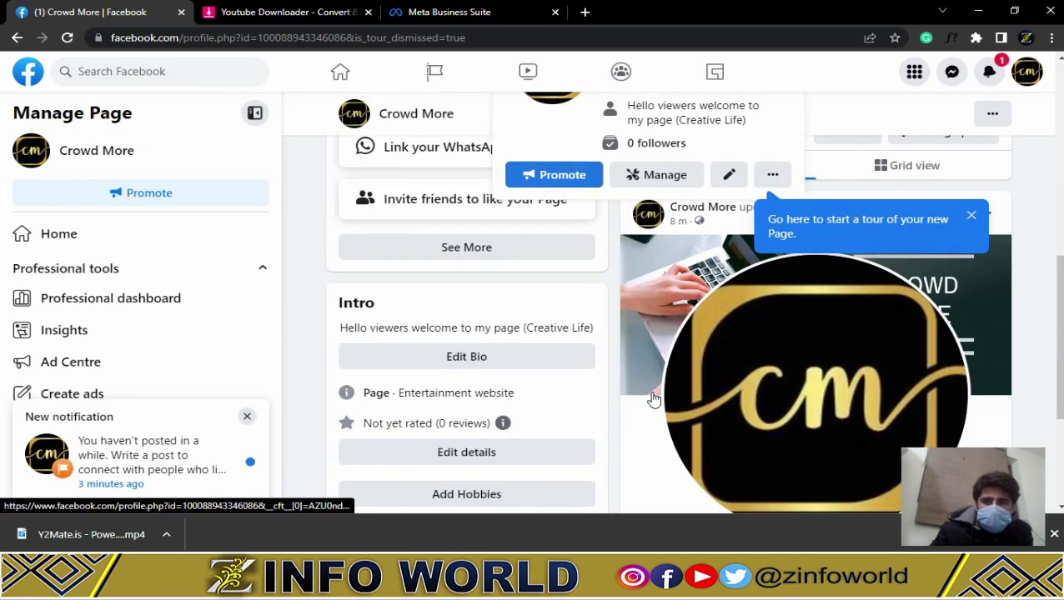
{"action": "scroll", "coordinate": [652, 398], "scroll_direction": "down", "scroll_amount": 3}
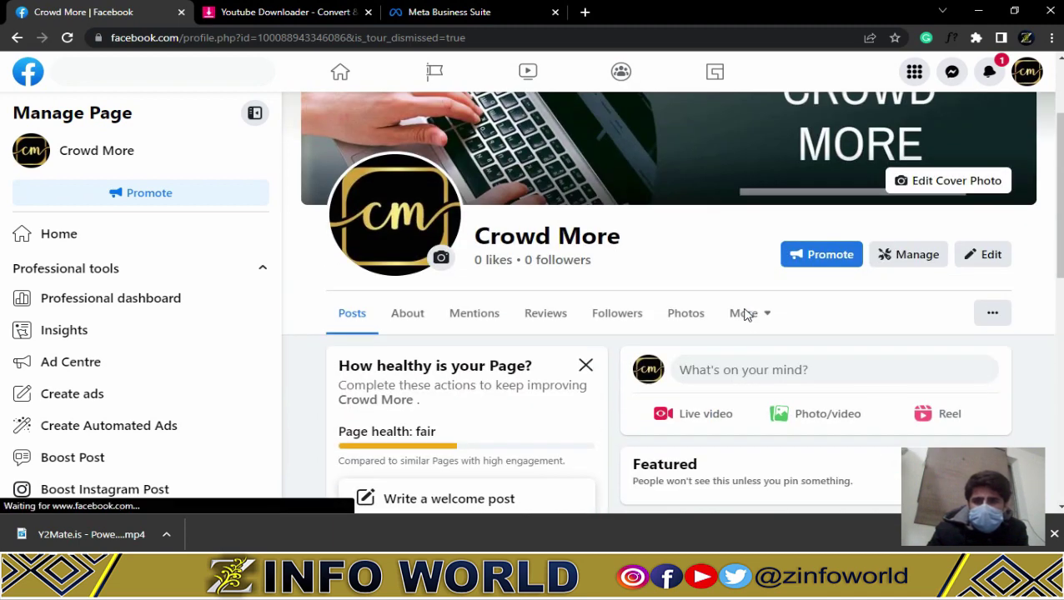
Start a photo/video post on the Crowd More Page with Public as the default audience and attach the downloaded tractor video.
{"action": "left_click", "coordinate": [819, 421]}
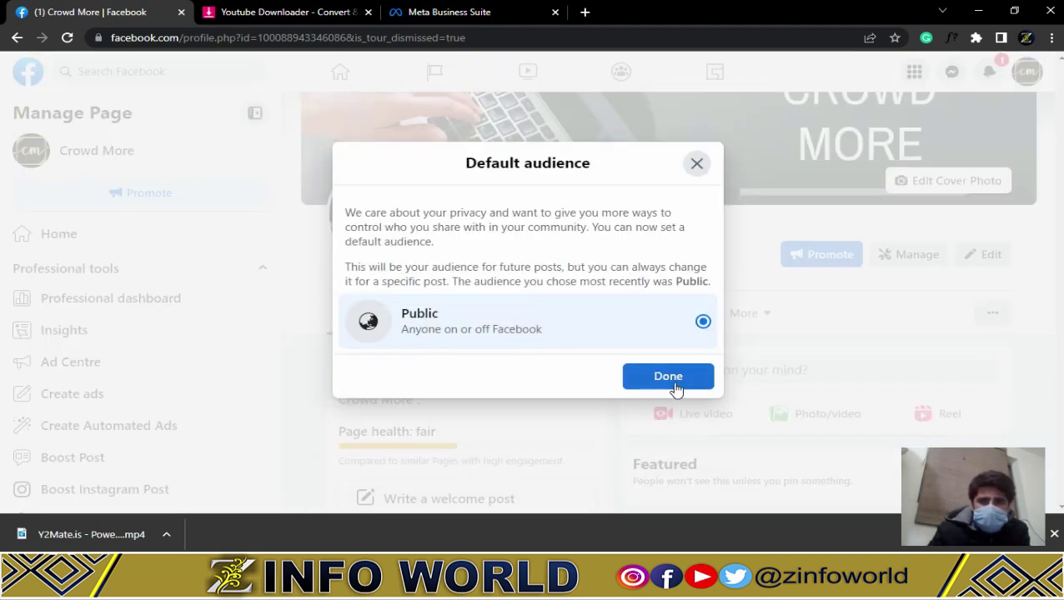
{"action": "left_click", "coordinate": [668, 377]}
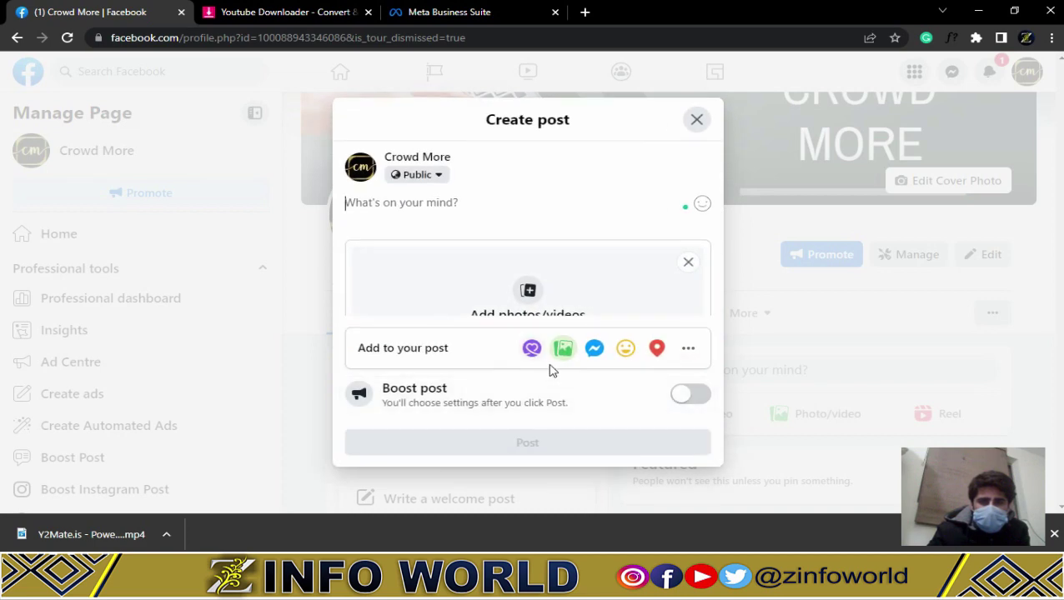
{"action": "left_click", "coordinate": [533, 321]}
{"action": "left_click", "coordinate": [218, 249]}
{"action": "left_click", "coordinate": [278, 188]}
{"action": "left_click", "coordinate": [515, 415]}
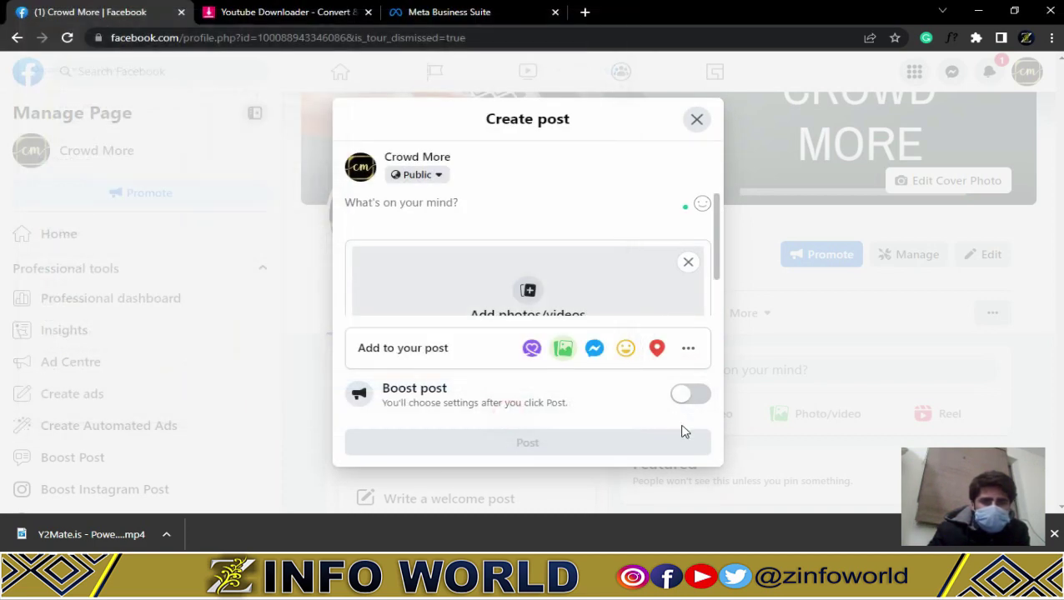
Enter "Powertrack 439 Plus tractor loading on the truck" as the post text and publish the video post.
{"action": "left_click", "coordinate": [435, 216]}
{"action": "type", "text": "Powertrack 439 Plus tractor loading on the truck"}
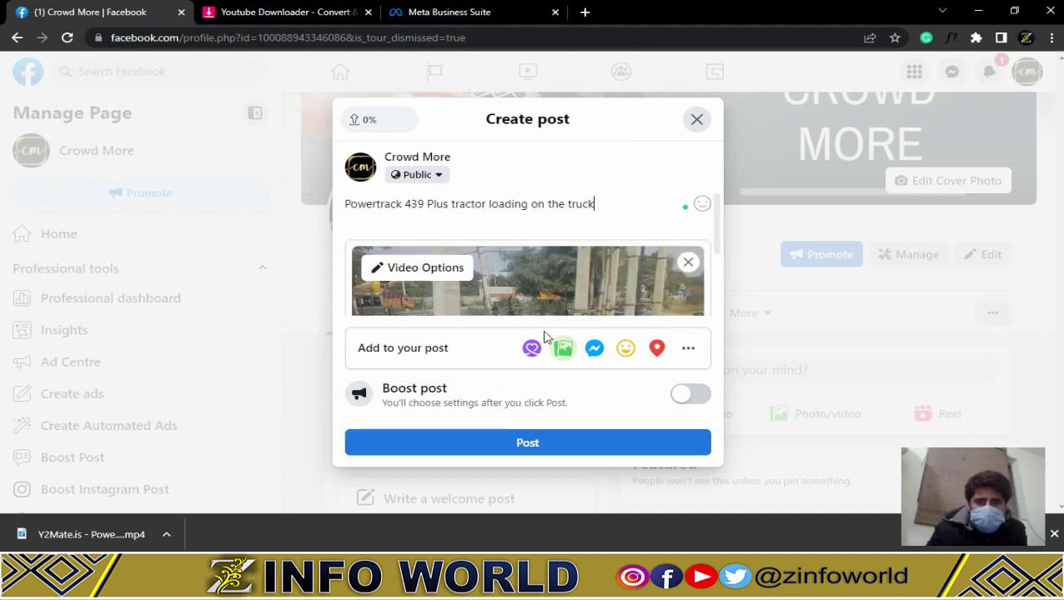
{"action": "left_click", "coordinate": [541, 444]}
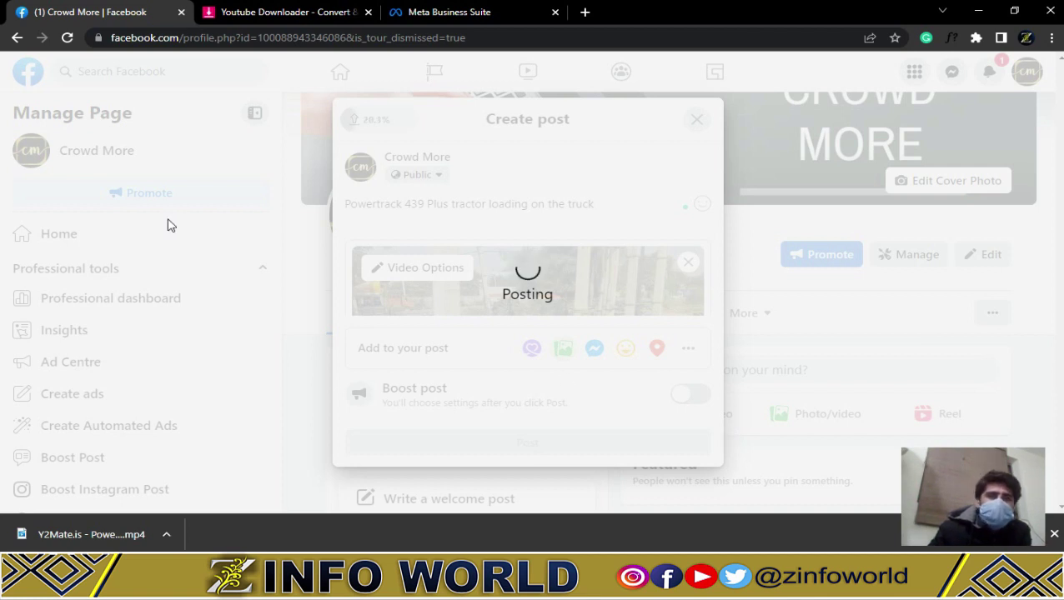
Open Facebook in a new browser tab and close the Youtube Downloader tab.
{"action": "left_click", "coordinate": [584, 12]}
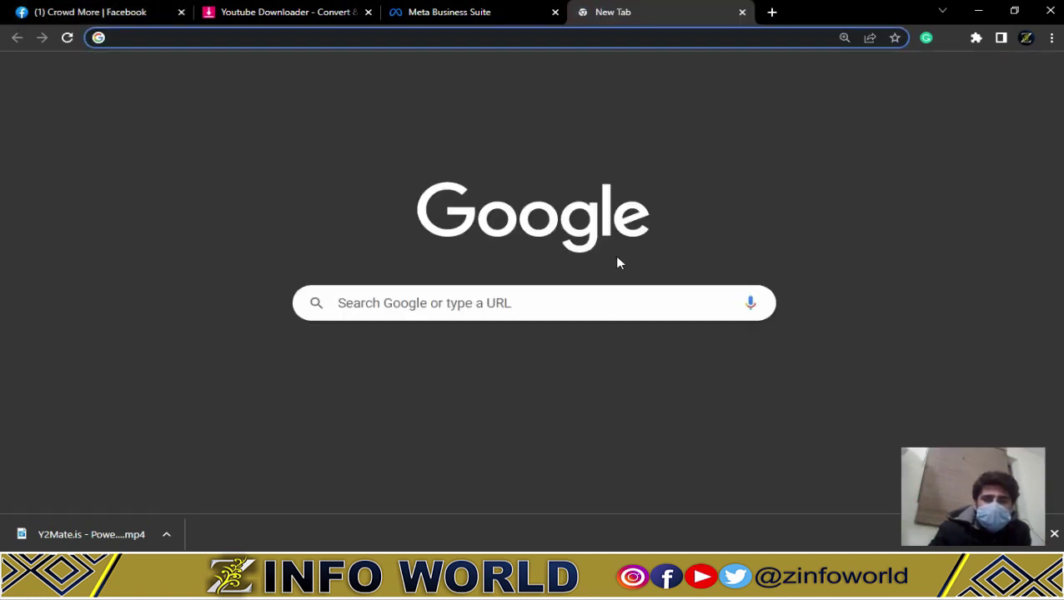
{"action": "left_click", "coordinate": [582, 393]}
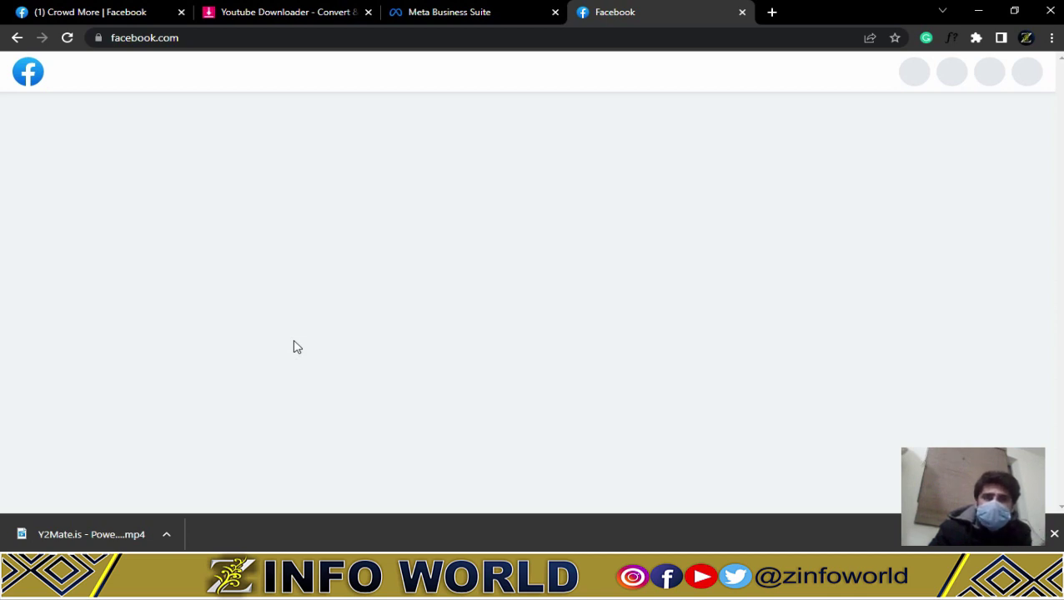
{"action": "left_click", "coordinate": [368, 11]}
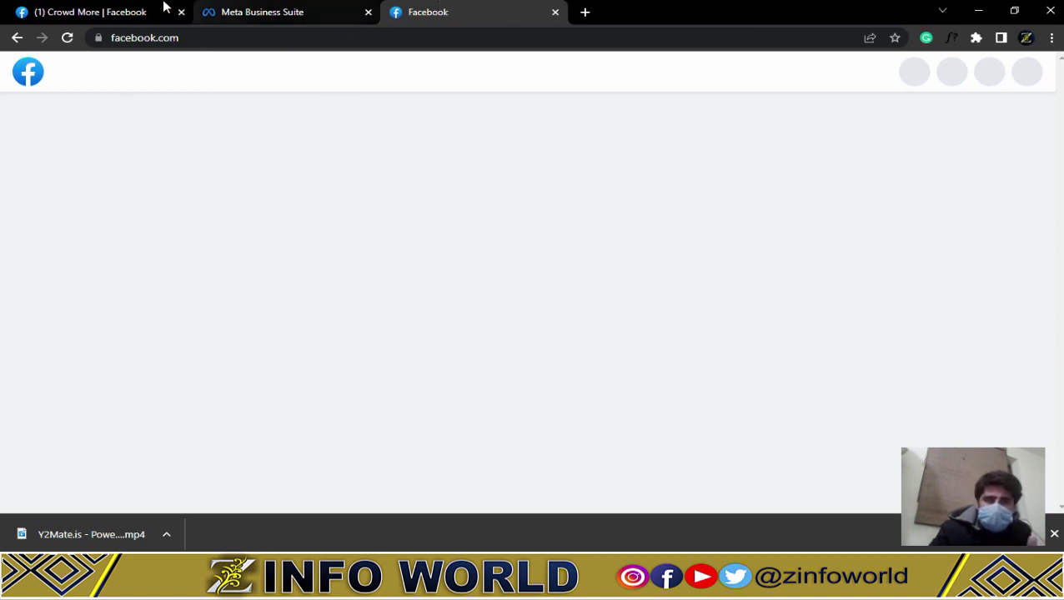
Check the Crowd More Page and the Business Suite post overview for the new video, and look through the Facebook home menu.
{"action": "left_click", "coordinate": [109, 12]}
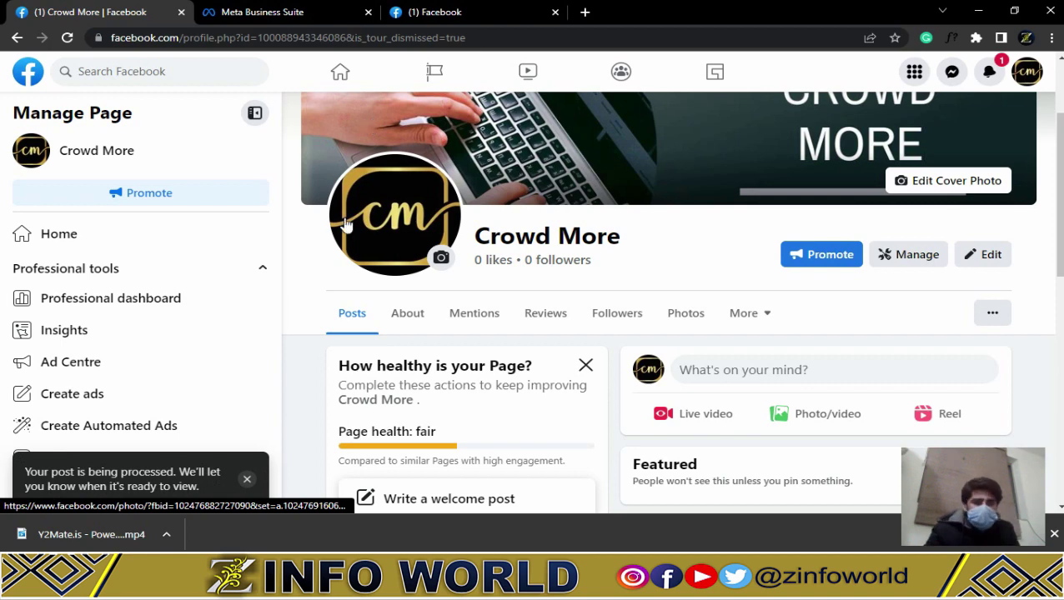
{"action": "key", "text": "ctrl+Tab"}
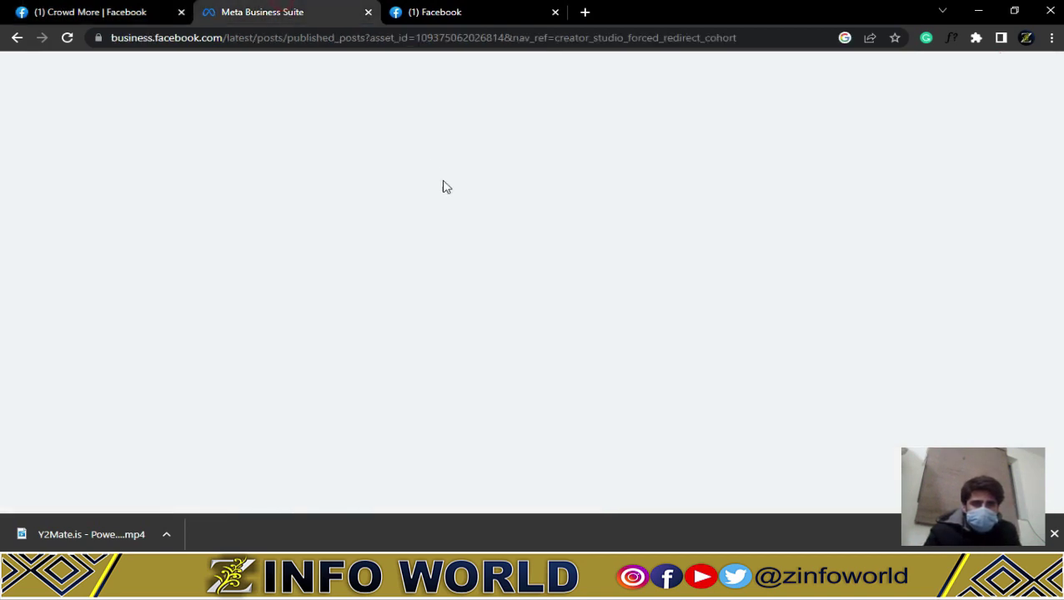
{"action": "scroll", "coordinate": [669, 406], "scroll_direction": "down", "scroll_amount": 5}
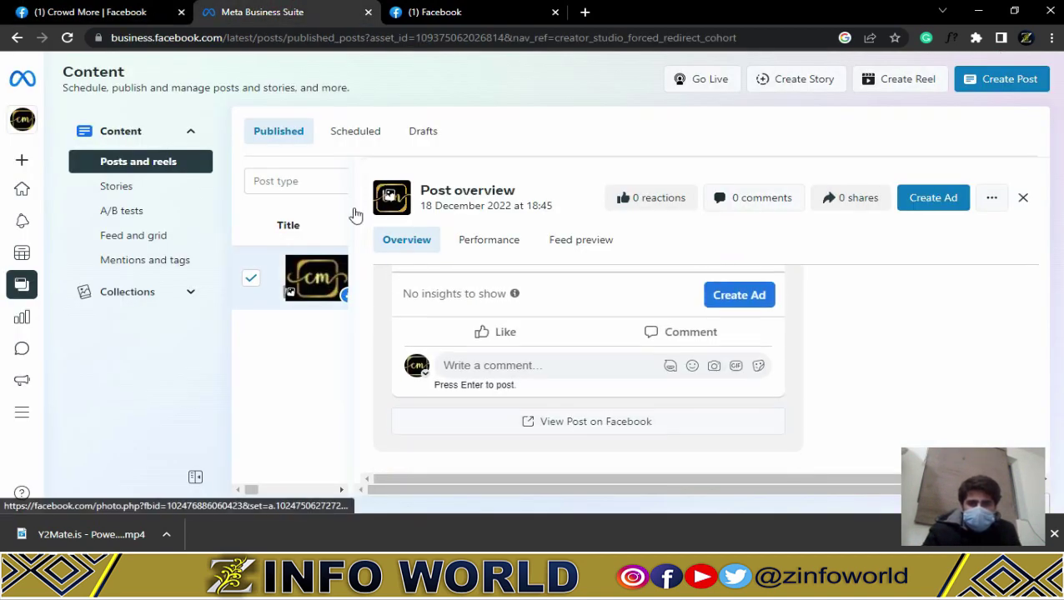
{"action": "scroll", "coordinate": [582, 330], "scroll_direction": "up", "scroll_amount": 5}
{"action": "left_click", "coordinate": [73, 10]}
{"action": "left_click", "coordinate": [427, 7]}
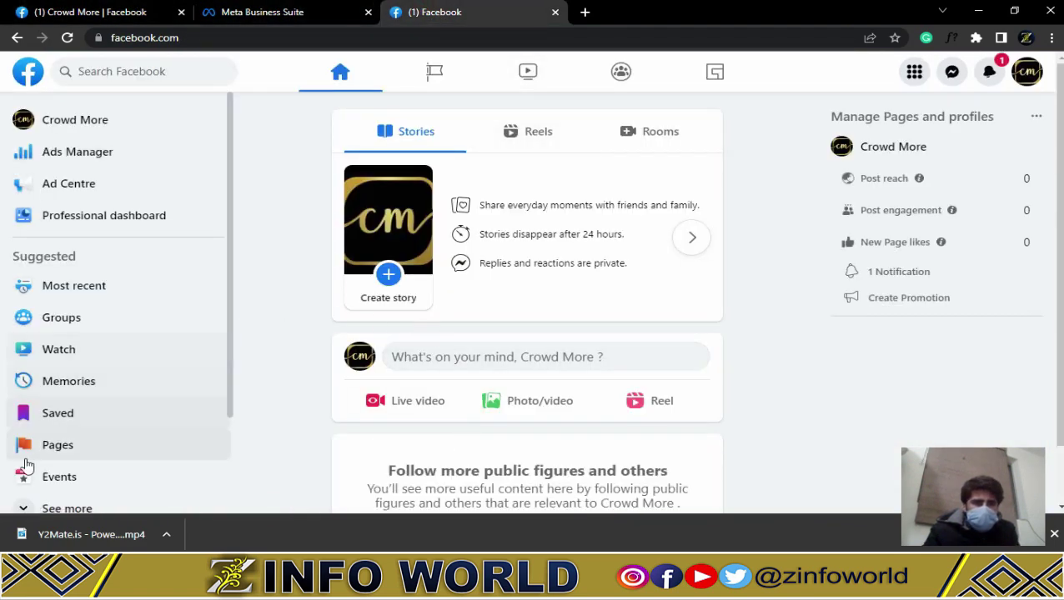
{"action": "scroll", "coordinate": [78, 320], "scroll_direction": "down", "scroll_amount": 2}
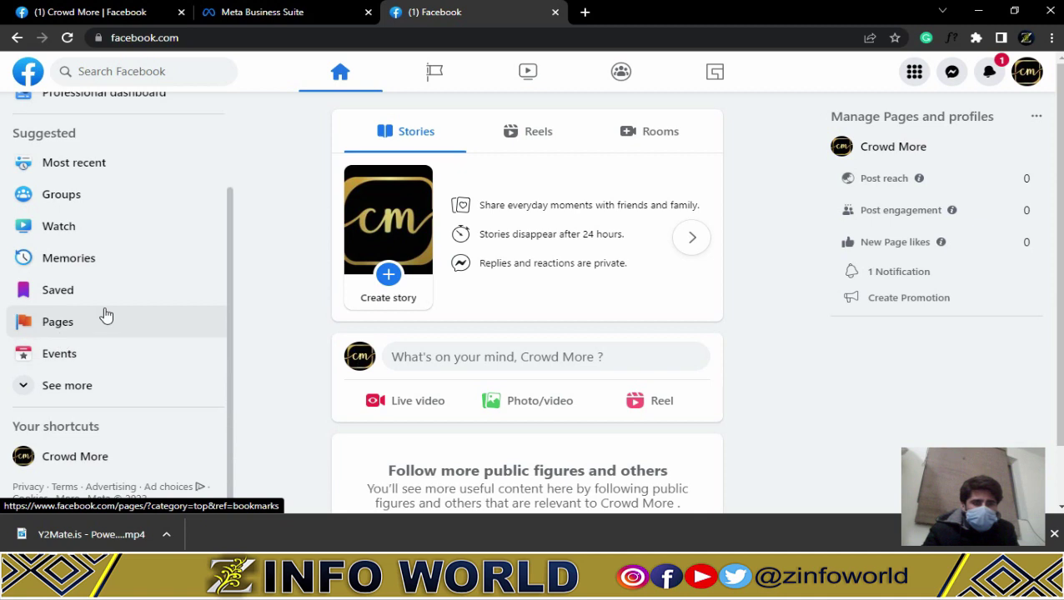
Look through the expanded Facebook home menu and the Pages section, and close that Facebook tab.
{"action": "left_click", "coordinate": [83, 387]}
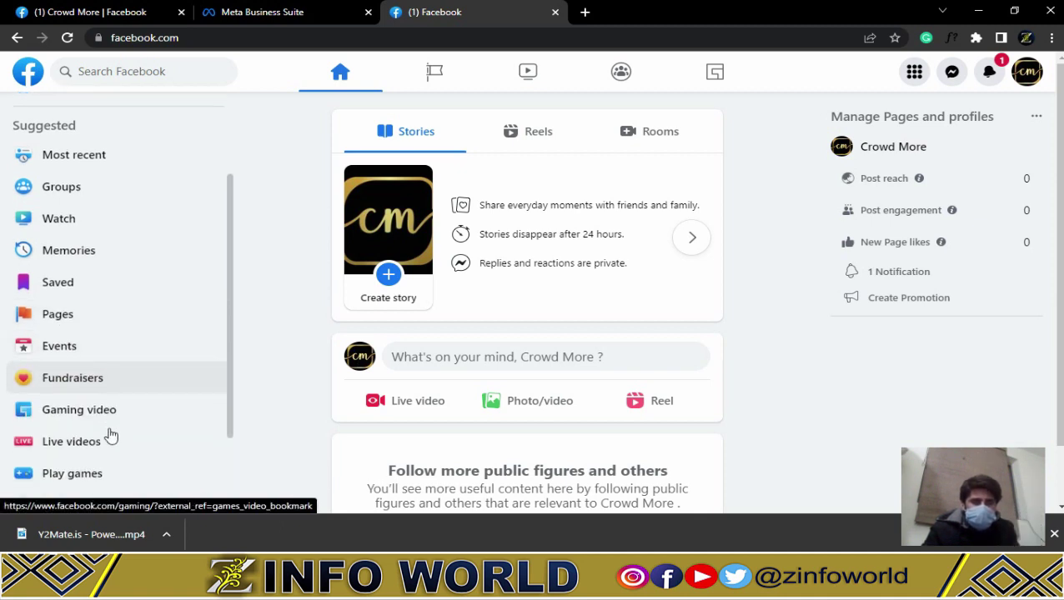
{"action": "scroll", "coordinate": [71, 367], "scroll_direction": "down", "scroll_amount": 2}
{"action": "scroll", "coordinate": [90, 360], "scroll_direction": "up", "scroll_amount": 1}
{"action": "scroll", "coordinate": [90, 360], "scroll_direction": "up", "scroll_amount": 2}
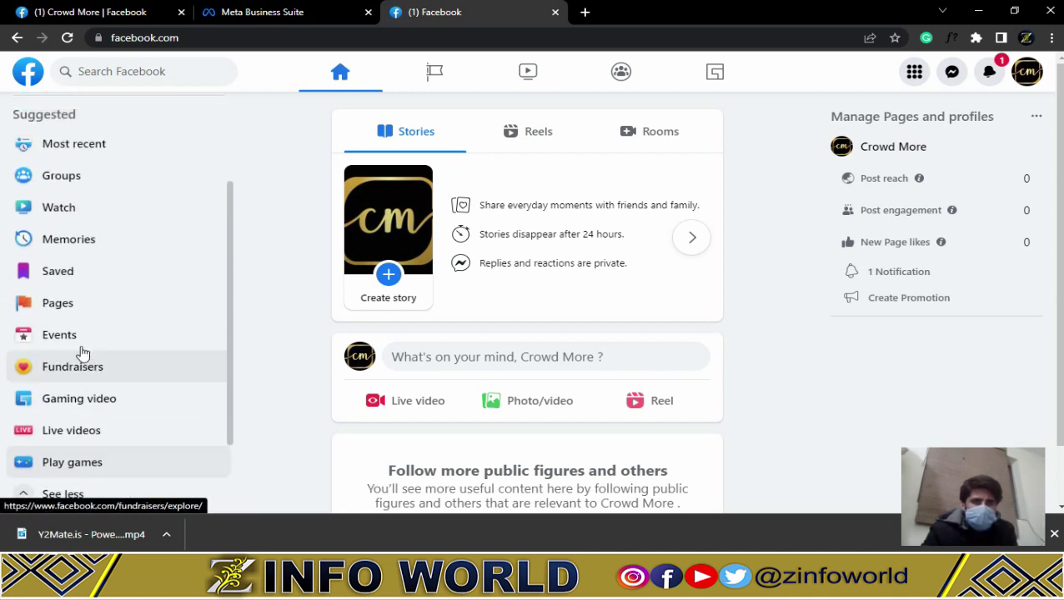
{"action": "left_click", "coordinate": [50, 303]}
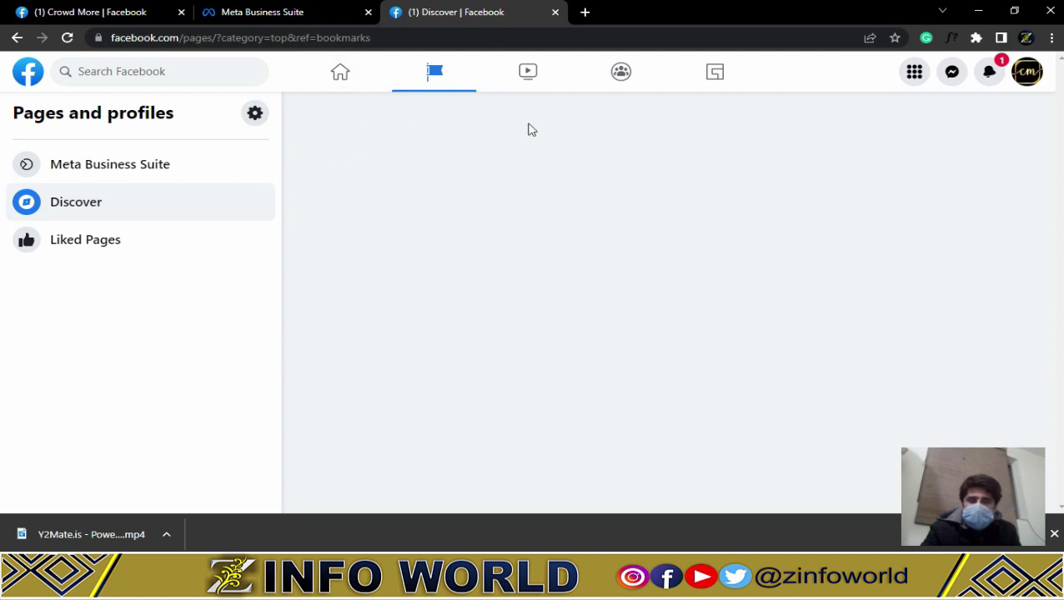
{"action": "left_click", "coordinate": [338, 72]}
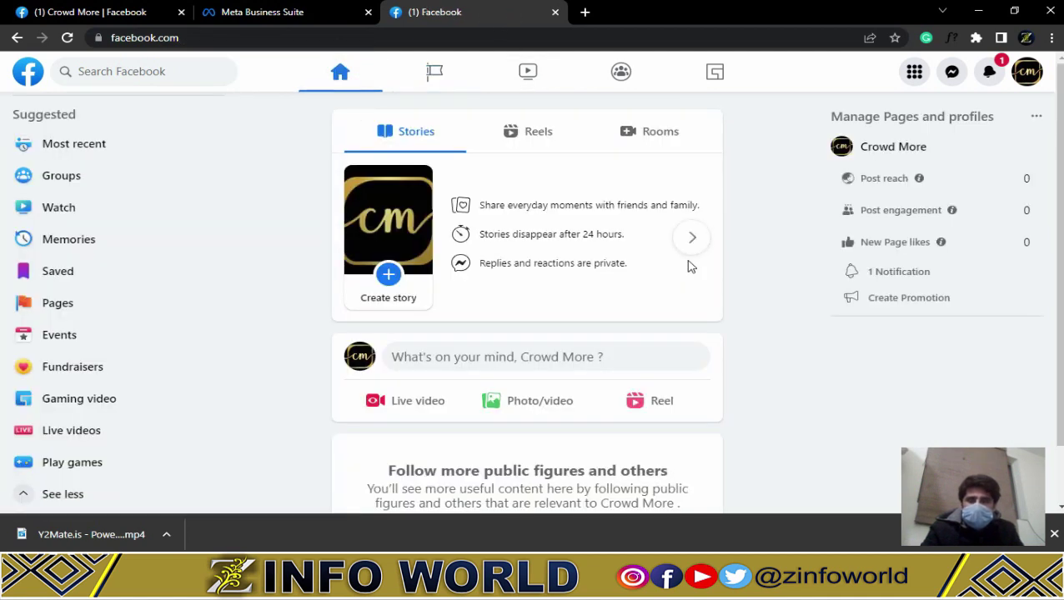
{"action": "left_click", "coordinate": [555, 12]}
Check the Business Suite post overview, reload the Crowd More Page and check its posts for the tractor video.
{"action": "scroll", "coordinate": [650, 331], "scroll_direction": "down", "scroll_amount": 5}
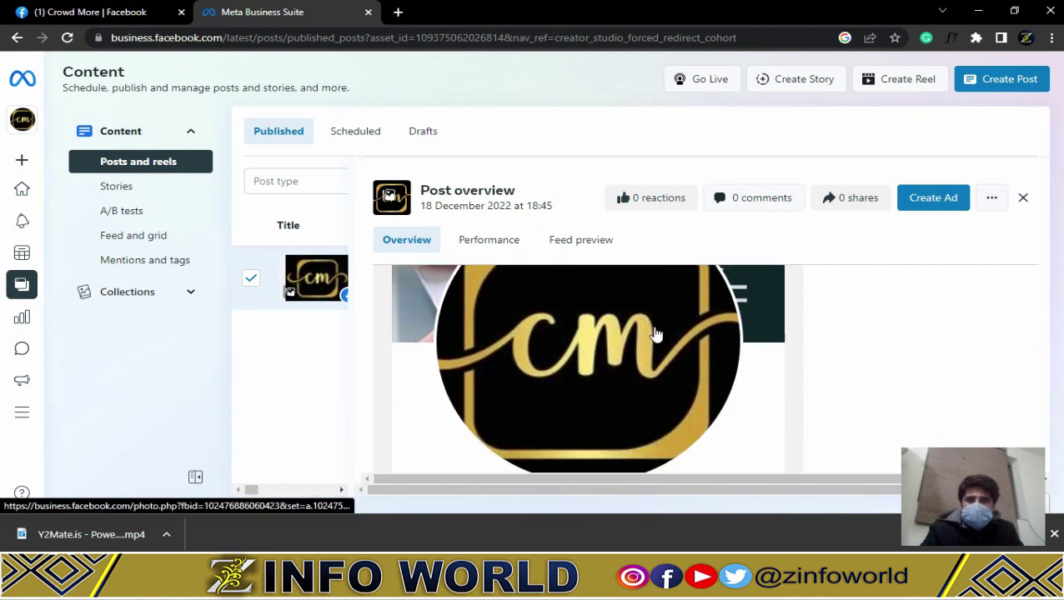
{"action": "scroll", "coordinate": [659, 337], "scroll_direction": "down", "scroll_amount": 1}
{"action": "scroll", "coordinate": [679, 350], "scroll_direction": "up", "scroll_amount": 4}
{"action": "key", "text": "ctrl+shift+Tab"}
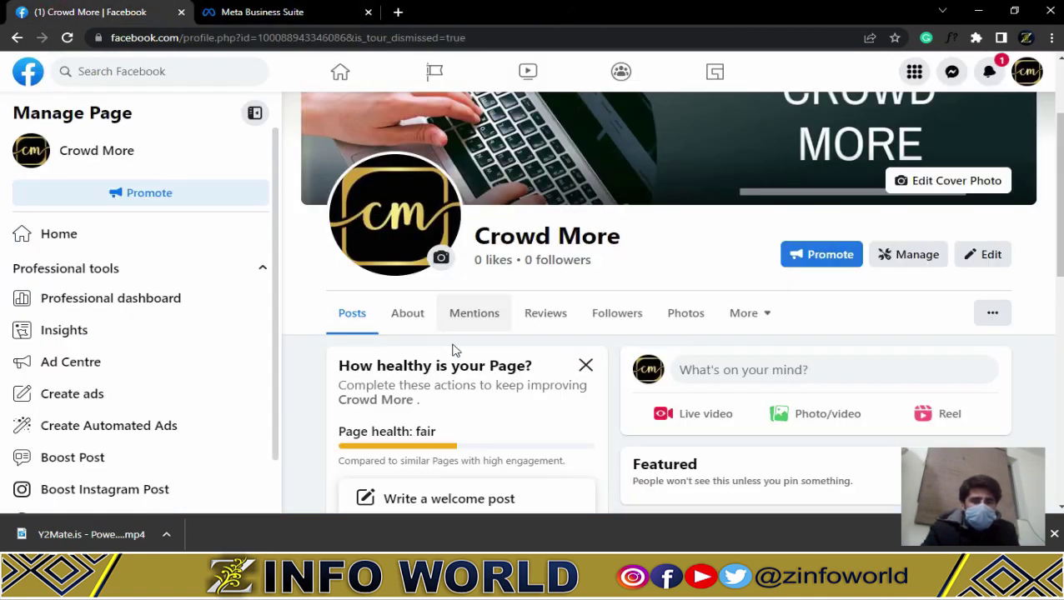
{"action": "scroll", "coordinate": [554, 429], "scroll_direction": "down", "scroll_amount": 4}
{"action": "scroll", "coordinate": [584, 426], "scroll_direction": "down", "scroll_amount": 3}
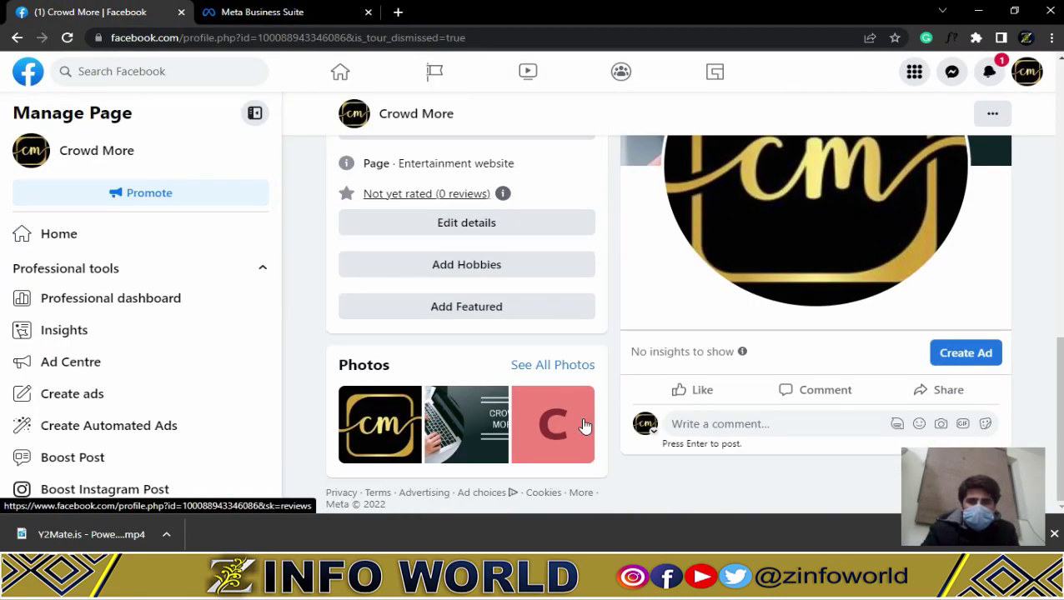
{"action": "scroll", "coordinate": [584, 426], "scroll_direction": "up", "scroll_amount": 10}
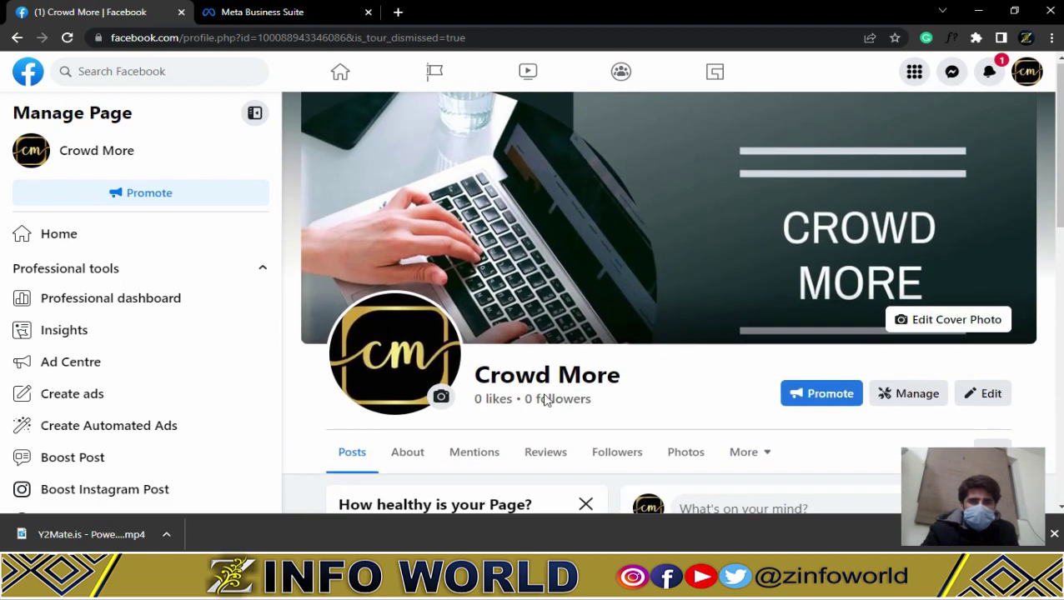
{"action": "left_click", "coordinate": [68, 38]}
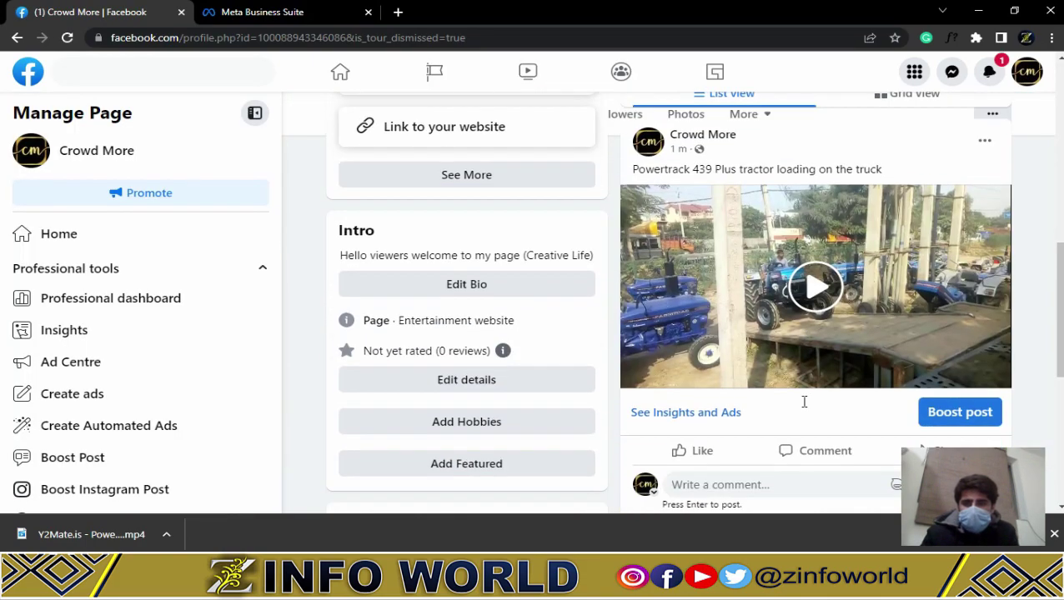
{"action": "scroll", "coordinate": [807, 403], "scroll_direction": "down", "scroll_amount": 5}
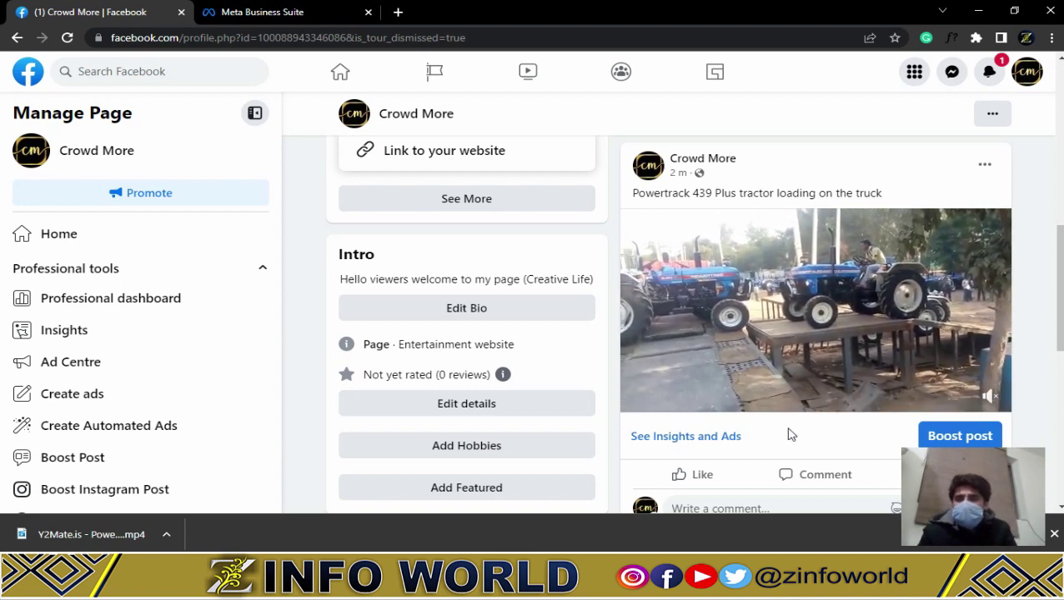
{"action": "scroll", "coordinate": [770, 423], "scroll_direction": "down", "scroll_amount": 1}
{"action": "scroll", "coordinate": [770, 422], "scroll_direction": "up", "scroll_amount": 3}
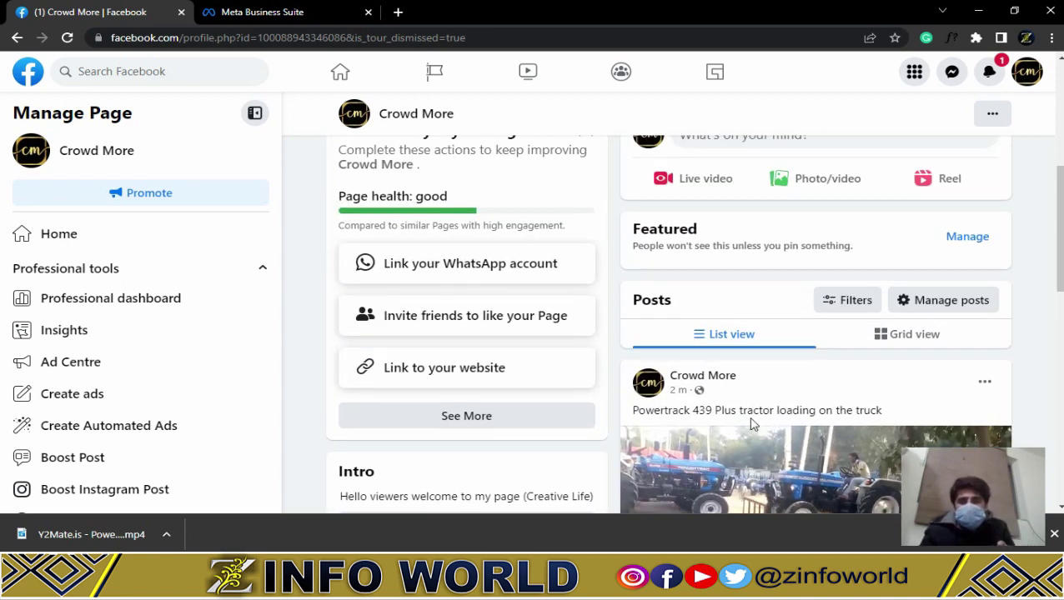
Copy the post text "Powertrack 439 Plus tractor loading on the truck" from the published video post.
{"action": "triple_click", "coordinate": [750, 411]}
{"action": "key", "text": "ctrl+c"}
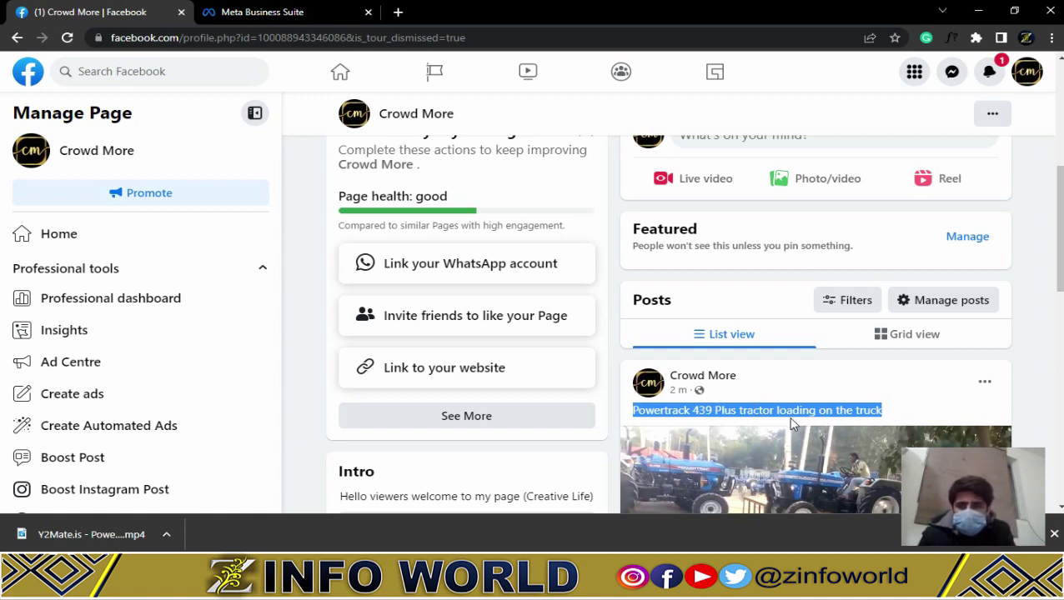
{"action": "left_click", "coordinate": [792, 411]}
{"action": "left_click", "coordinate": [889, 410]}
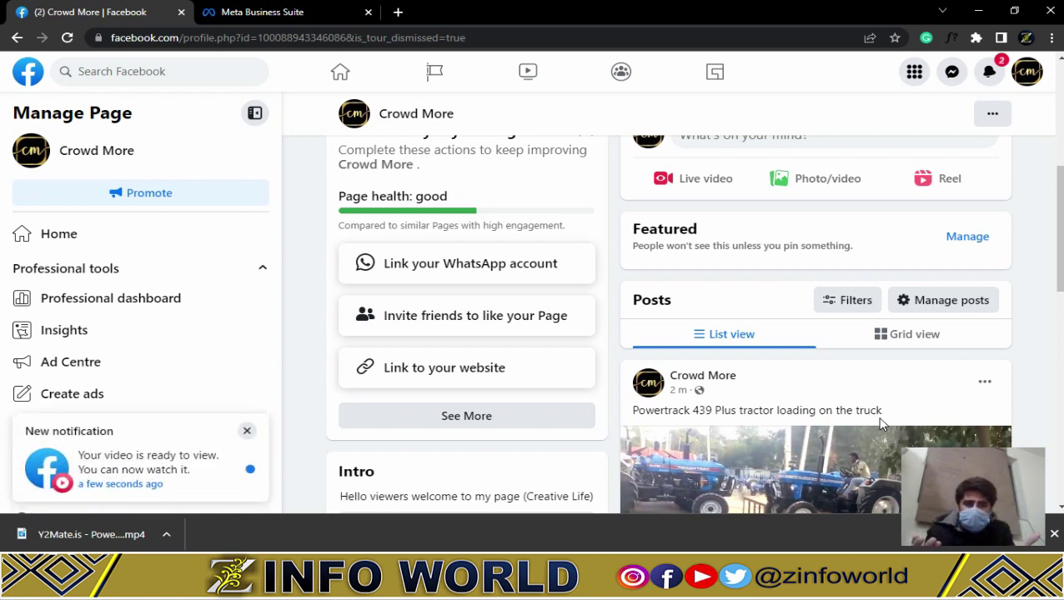
Open the Page's videos from the new video notification and delete the older duplicate tractor video post.
{"action": "left_click", "coordinate": [145, 472]}
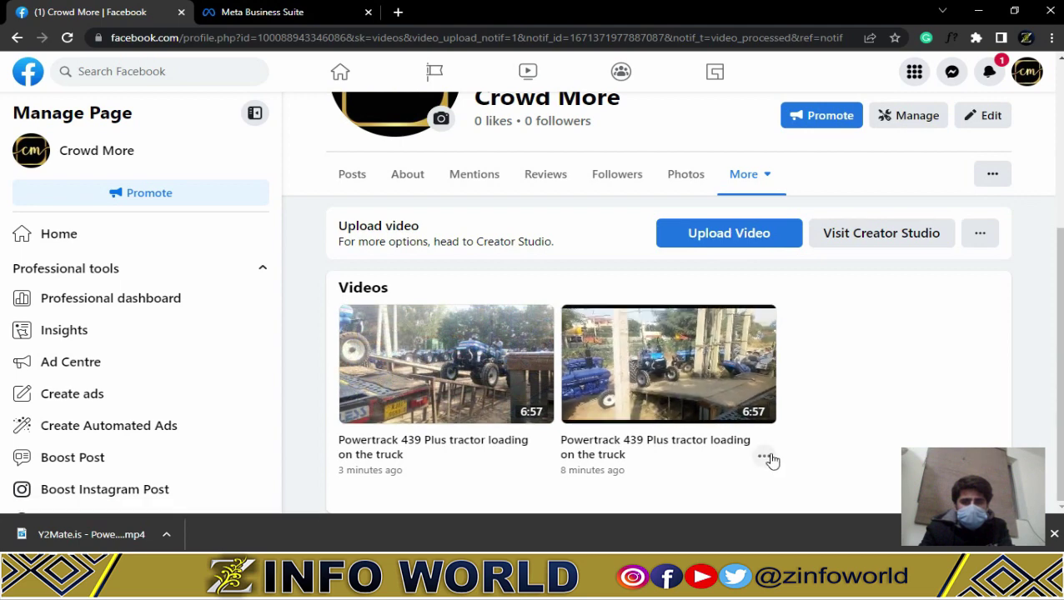
{"action": "left_click", "coordinate": [764, 458]}
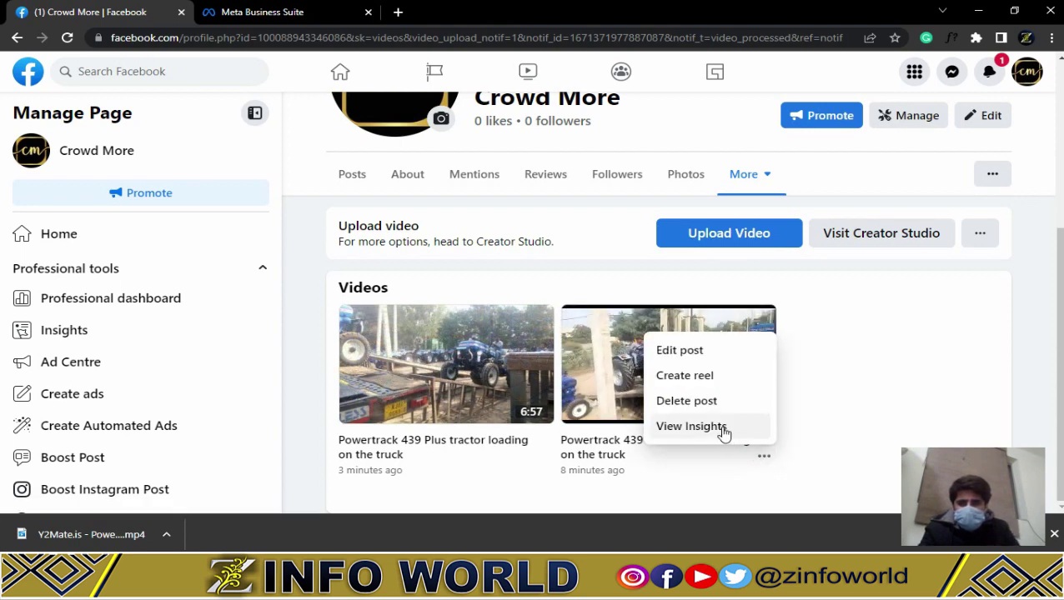
{"action": "left_click", "coordinate": [699, 402]}
{"action": "left_click", "coordinate": [704, 318]}
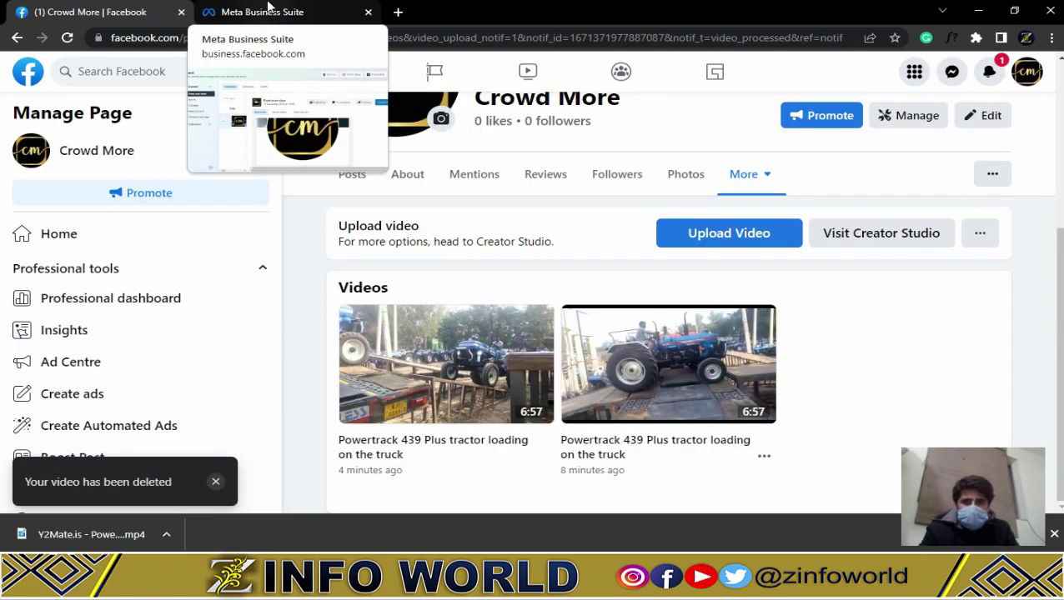
Switch to Meta Business Suite, reload its published posts list and dismiss the browser's downloads bar.
{"action": "left_click", "coordinate": [268, 7]}
{"action": "scroll", "coordinate": [510, 368], "scroll_direction": "down", "scroll_amount": 5}
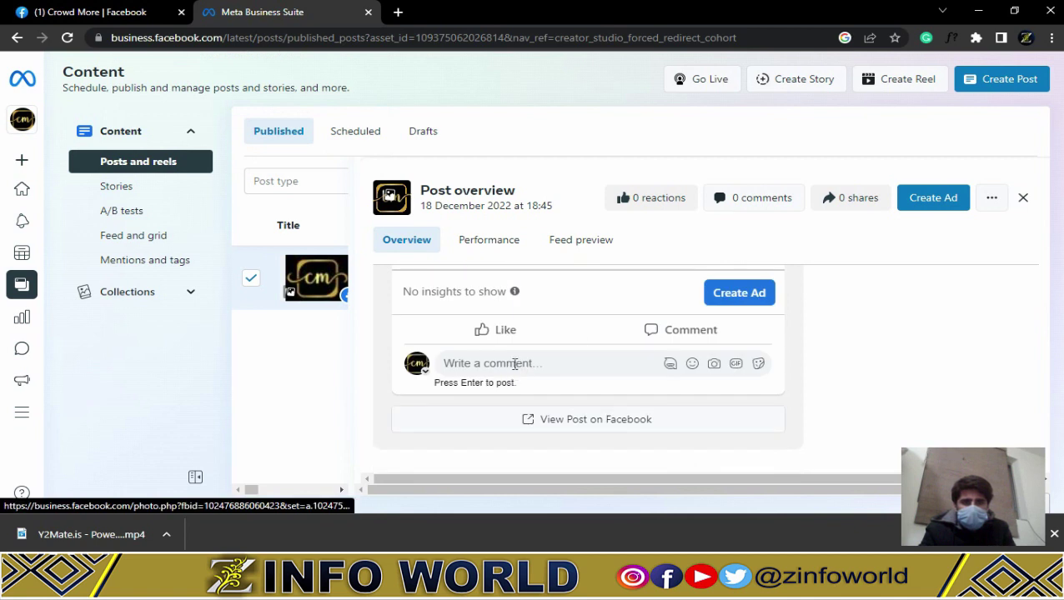
{"action": "left_click", "coordinate": [119, 133]}
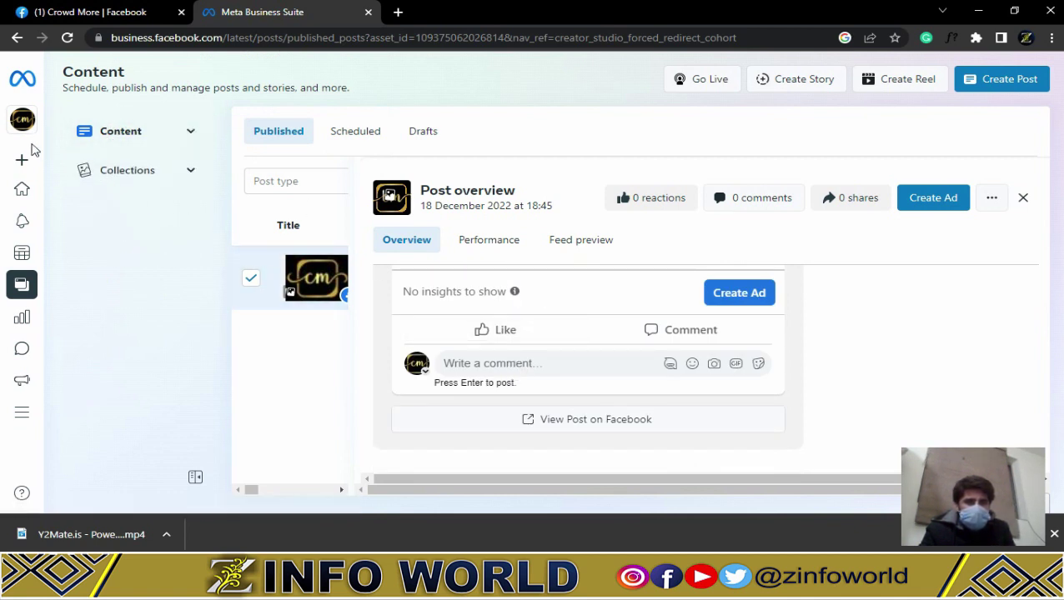
{"action": "mouse_move", "coordinate": [24, 169]}
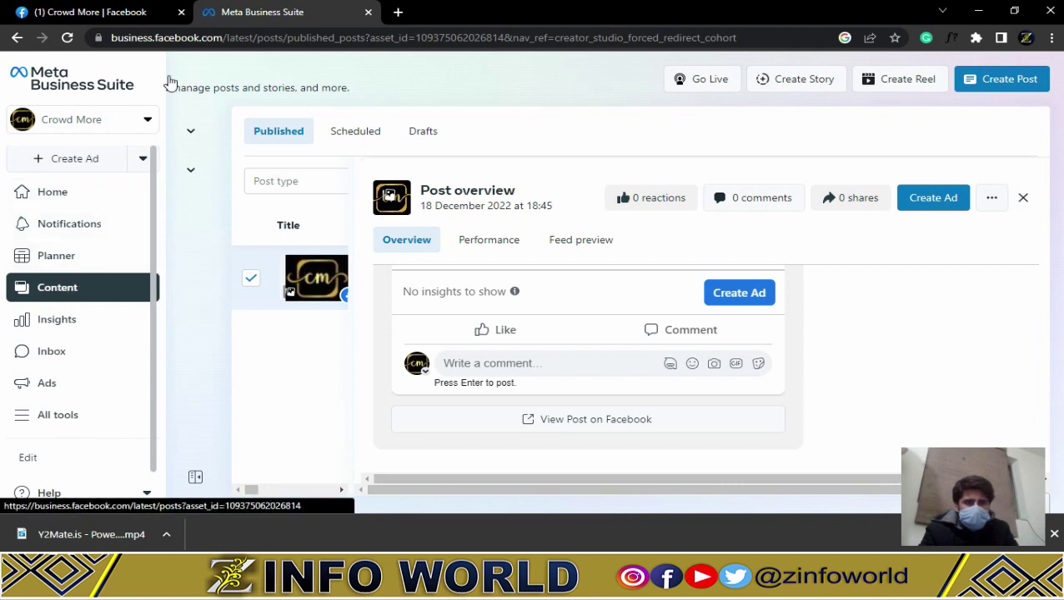
{"action": "left_click", "coordinate": [68, 38]}
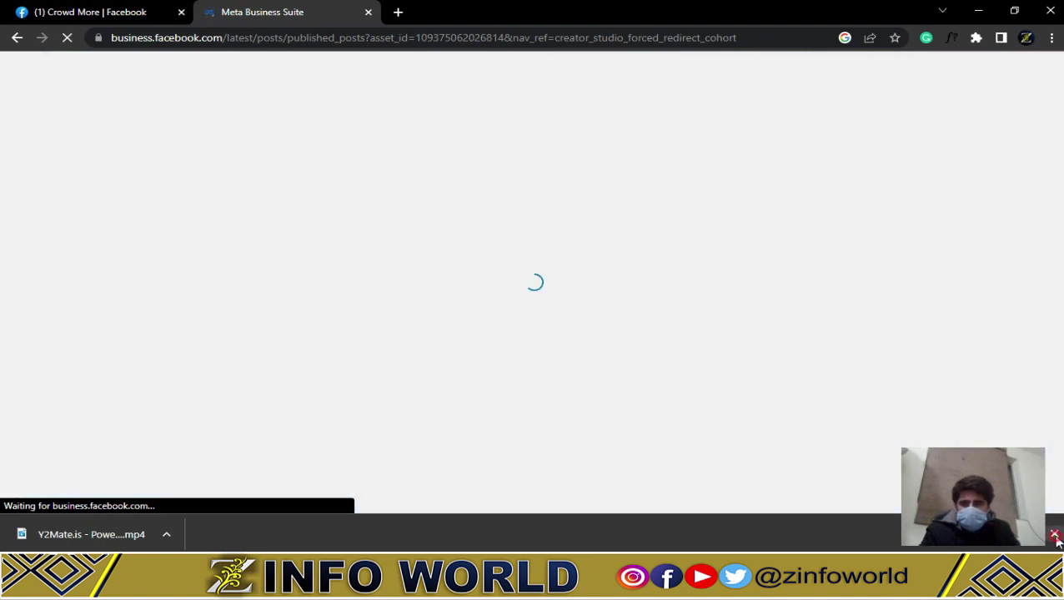
{"action": "left_click", "coordinate": [1055, 536]}
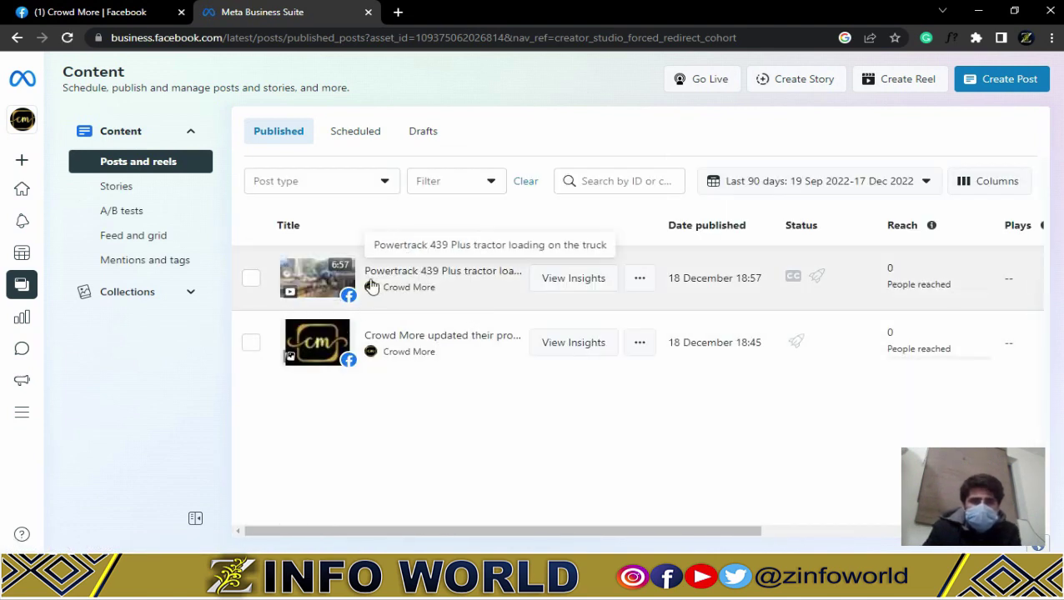
Open the tractor video post for editing and set its title to "Powertrack 439 Plus tractor loading on the truck".
{"action": "left_click", "coordinate": [638, 285]}
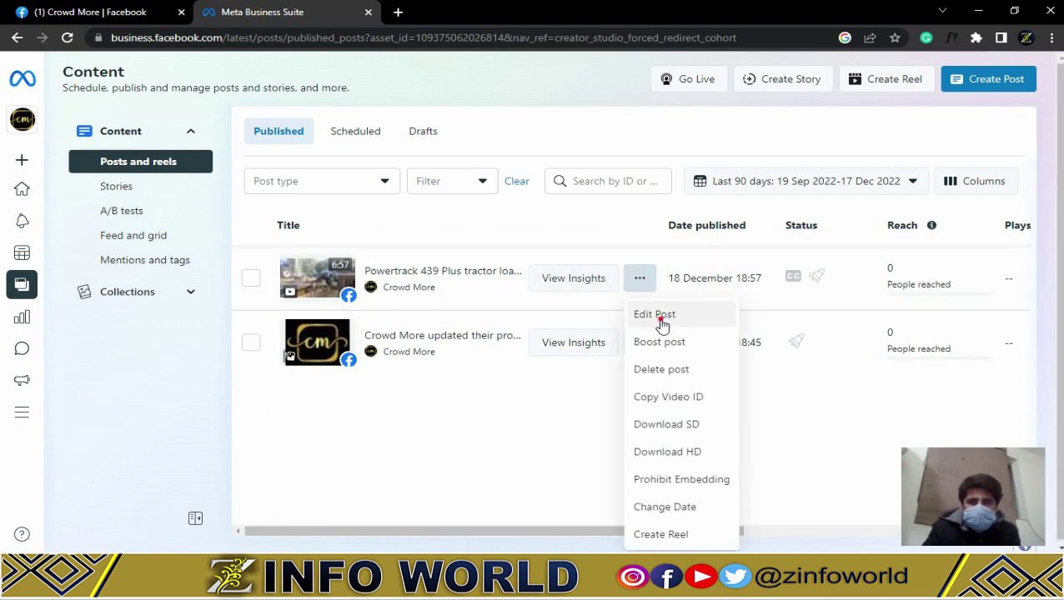
{"action": "left_click", "coordinate": [661, 318]}
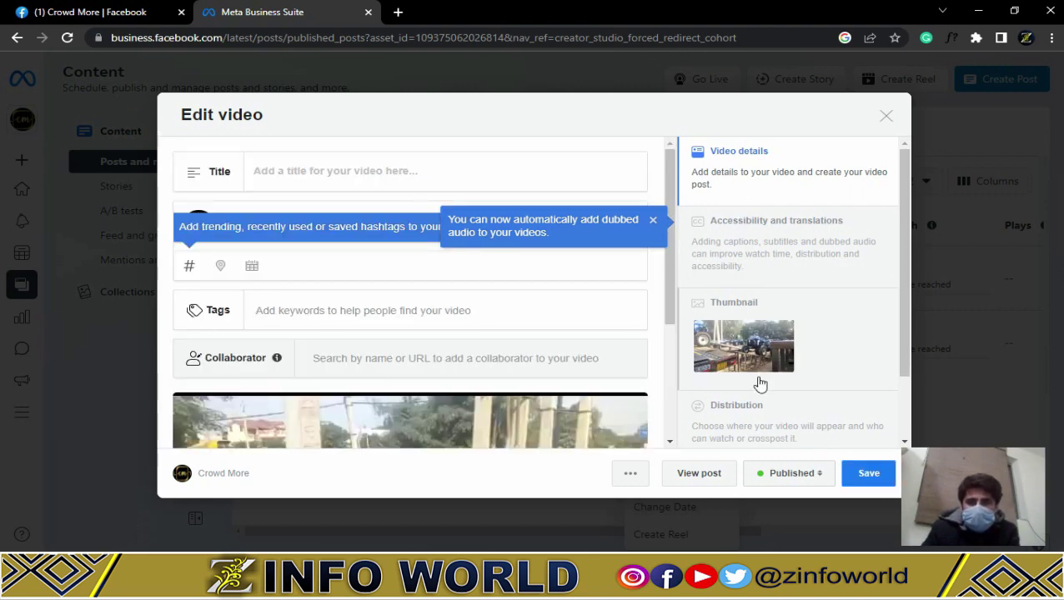
{"action": "scroll", "coordinate": [481, 367], "scroll_direction": "down", "scroll_amount": 2}
{"action": "scroll", "coordinate": [481, 367], "scroll_direction": "up", "scroll_amount": 2}
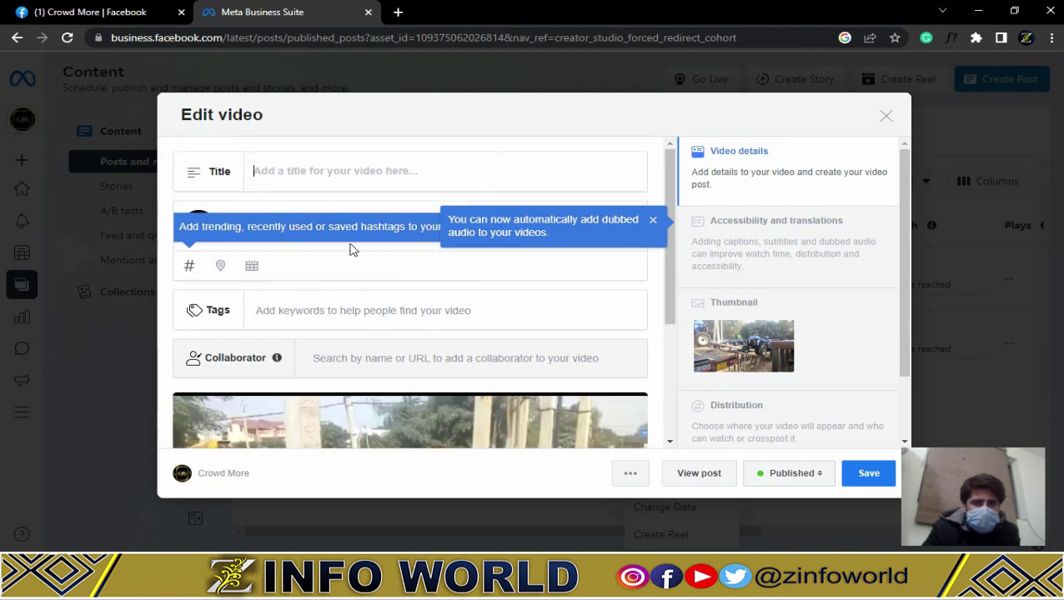
{"action": "left_click", "coordinate": [322, 173]}
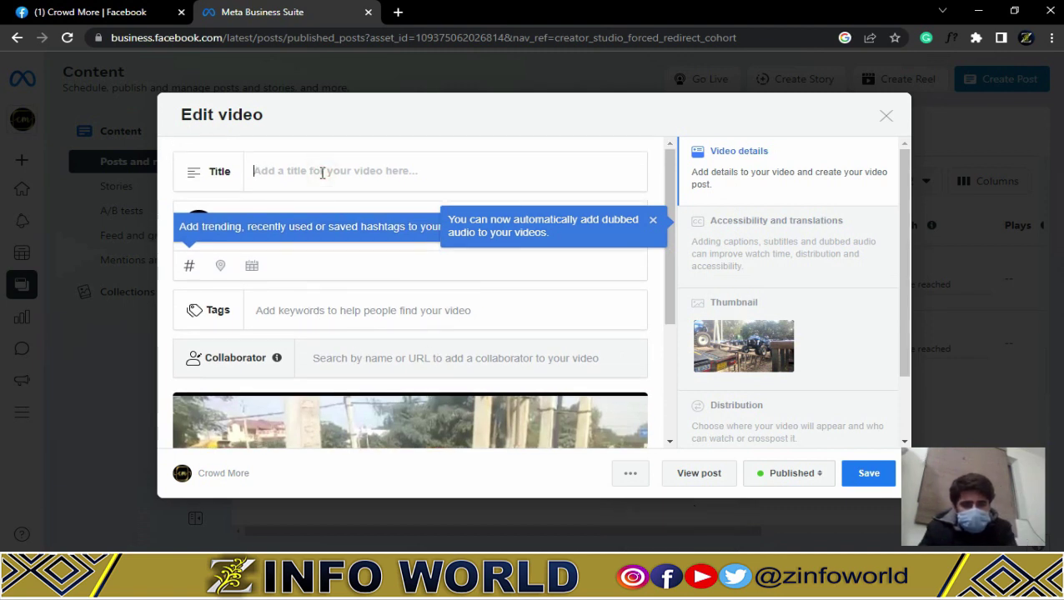
{"action": "key", "text": "ctrl+v"}
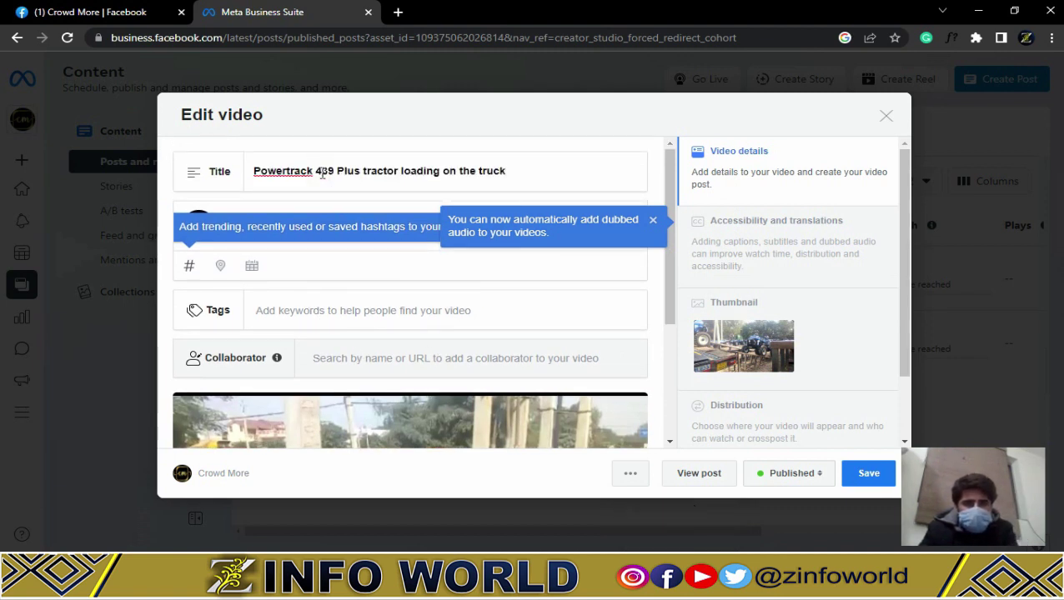
Open Facebook in a new browser tab and copy the share link of the tractor video post in the home feed.
{"action": "left_click", "coordinate": [398, 12]}
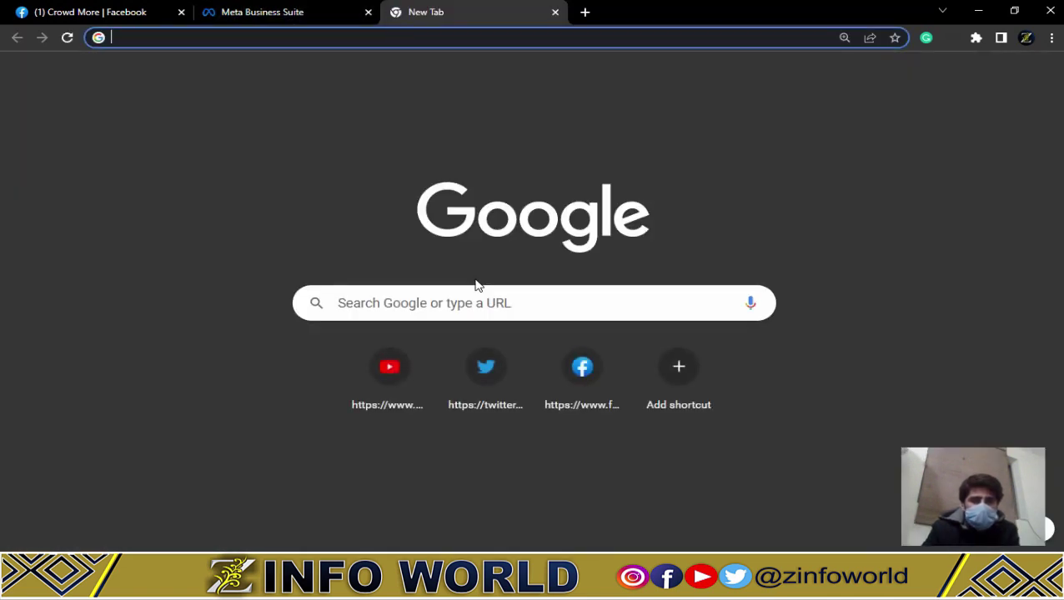
{"action": "left_click", "coordinate": [564, 393]}
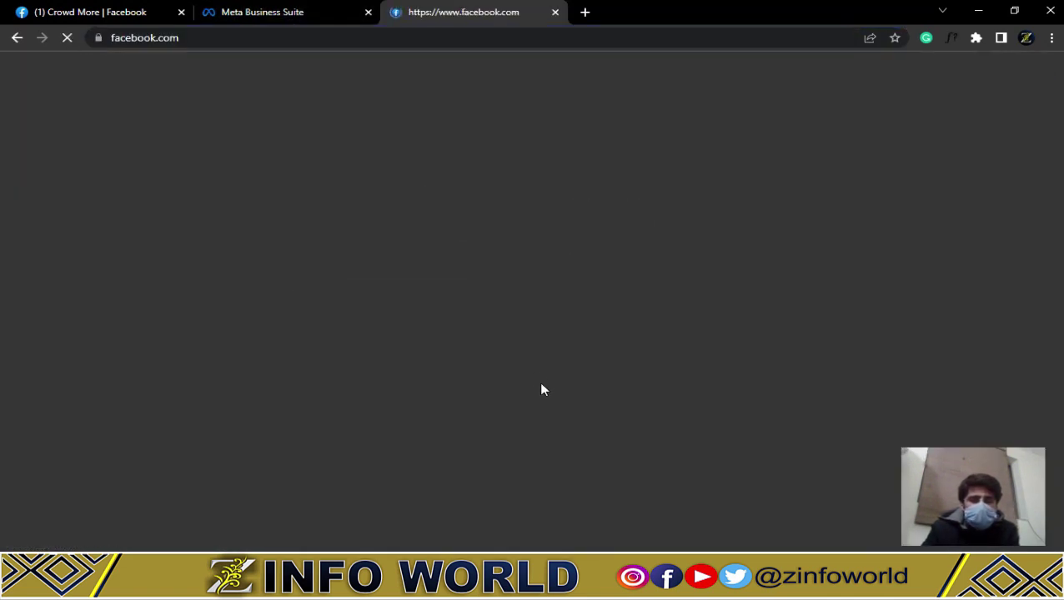
{"action": "scroll", "coordinate": [550, 399], "scroll_direction": "down", "scroll_amount": 8}
{"action": "scroll", "coordinate": [561, 411], "scroll_direction": "up", "scroll_amount": 5}
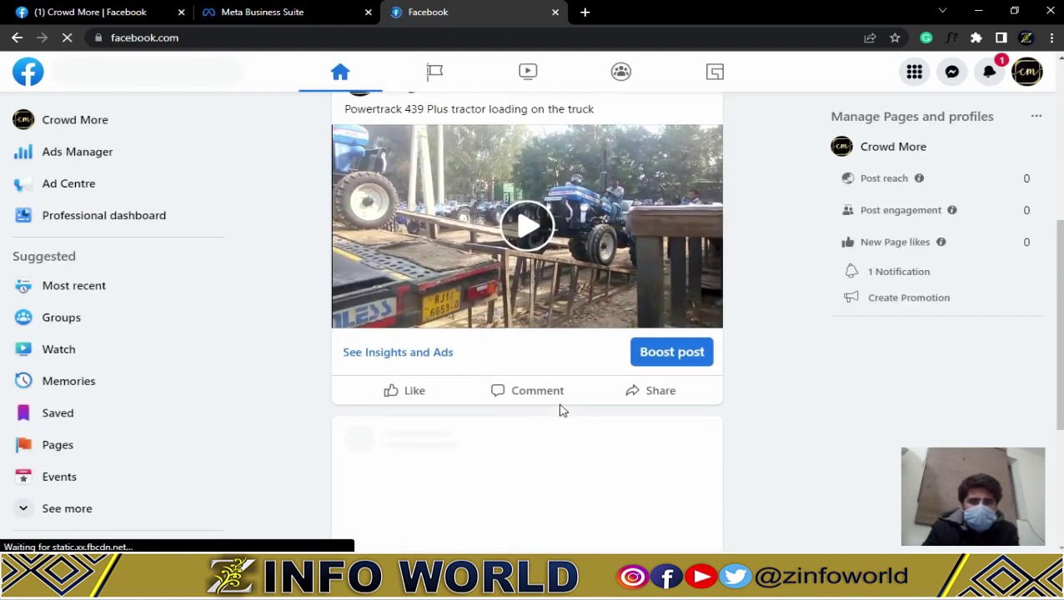
{"action": "right_click", "coordinate": [536, 351]}
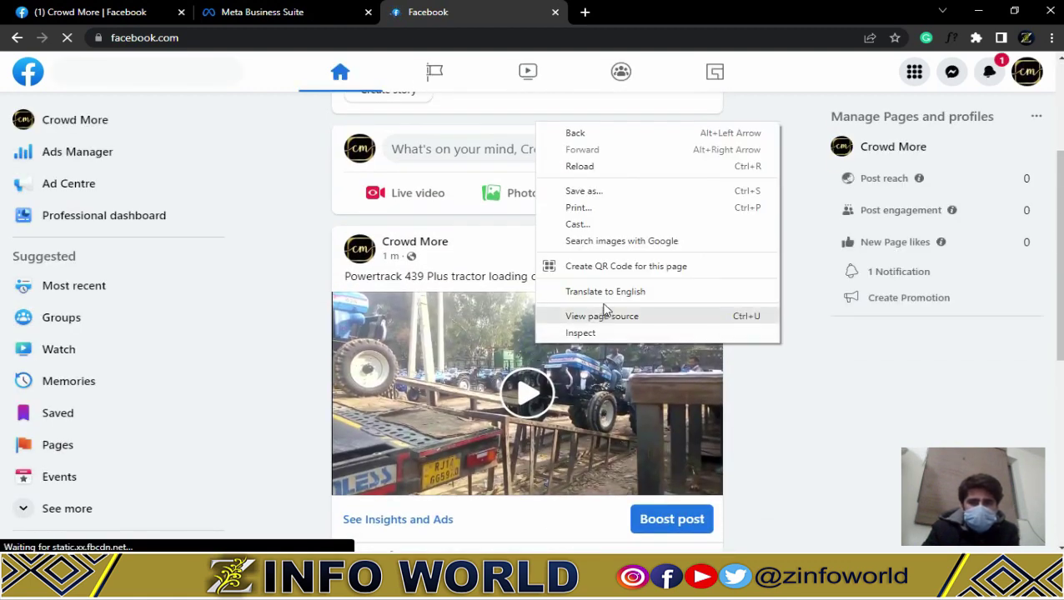
{"action": "left_click", "coordinate": [773, 429]}
{"action": "scroll", "coordinate": [667, 450], "scroll_direction": "down", "scroll_amount": 2}
{"action": "left_click", "coordinate": [642, 435]}
{"action": "scroll", "coordinate": [641, 437], "scroll_direction": "down", "scroll_amount": 2}
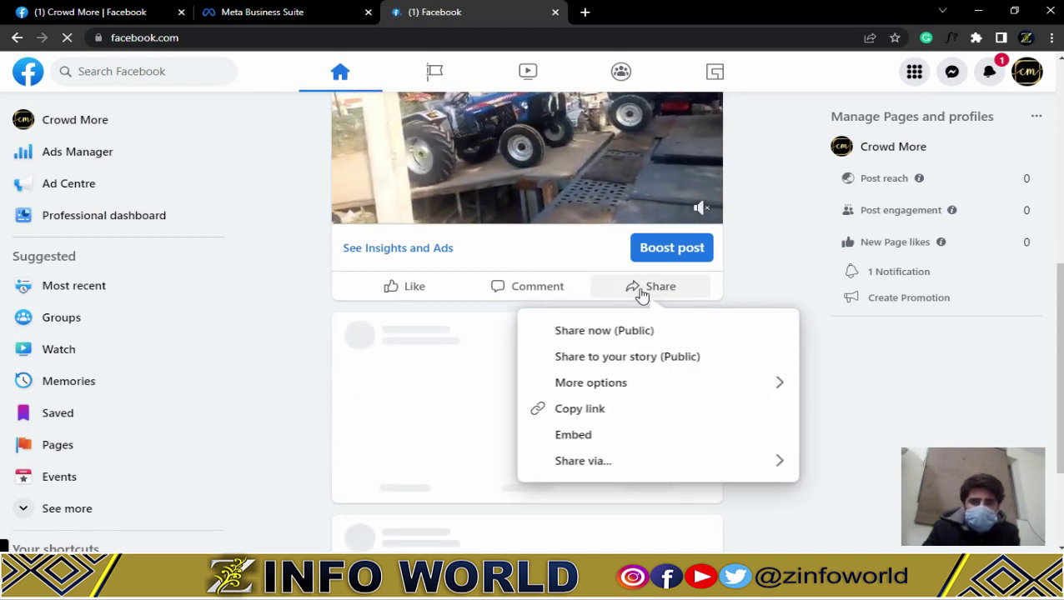
{"action": "left_click", "coordinate": [578, 418]}
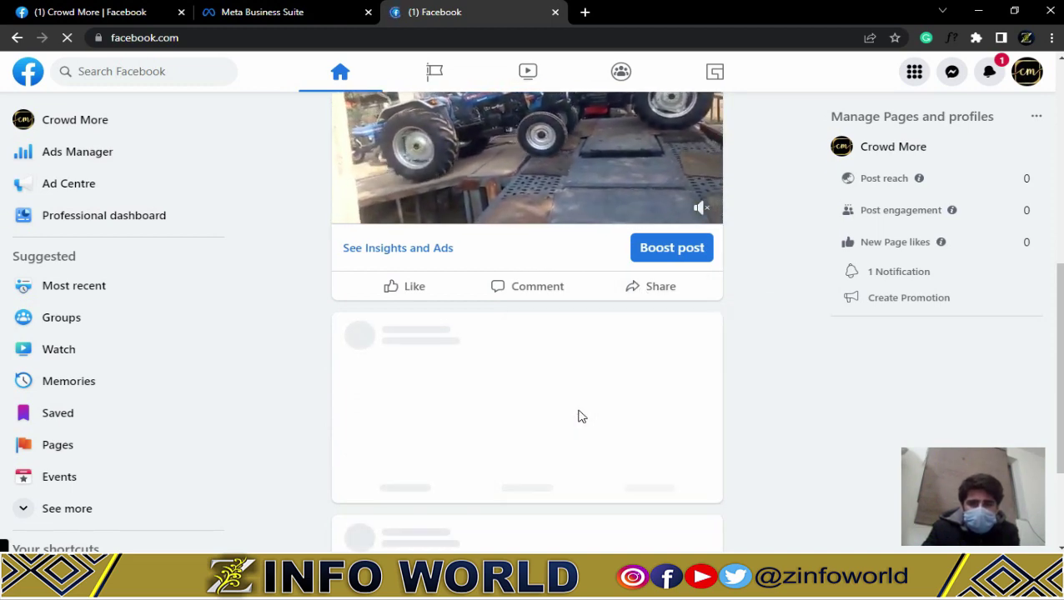
{"action": "scroll", "coordinate": [470, 249], "scroll_direction": "up", "scroll_amount": 4}
Return to the video editing dialog in Meta Business Suite and dismiss the hints covering the description of the tractor video.
{"action": "left_click", "coordinate": [214, 7]}
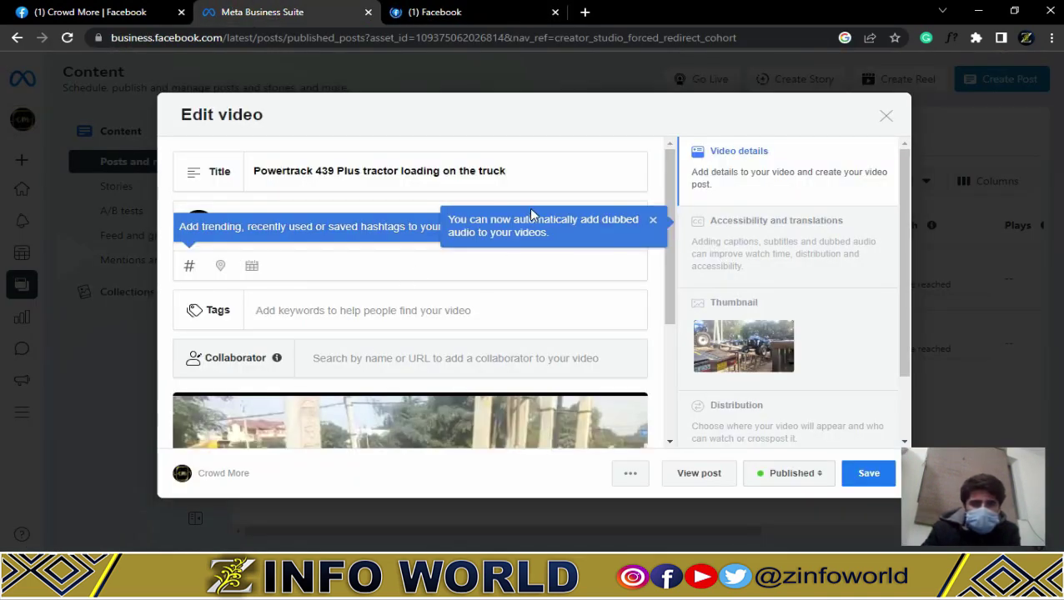
{"action": "left_click", "coordinate": [337, 265]}
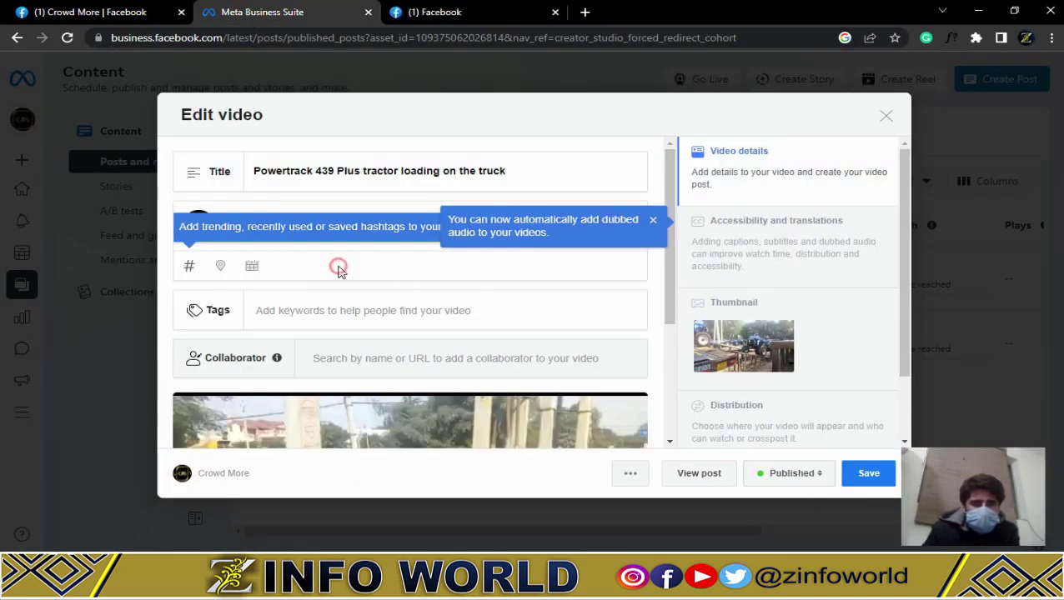
{"action": "left_click", "coordinate": [359, 208]}
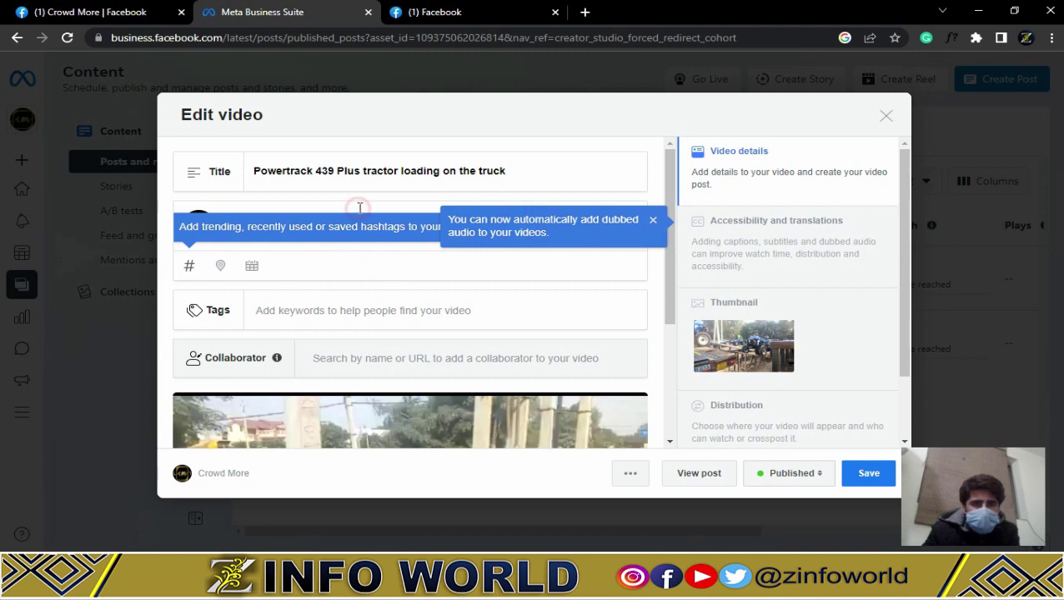
{"action": "left_click", "coordinate": [653, 224]}
{"action": "left_click", "coordinate": [479, 227]}
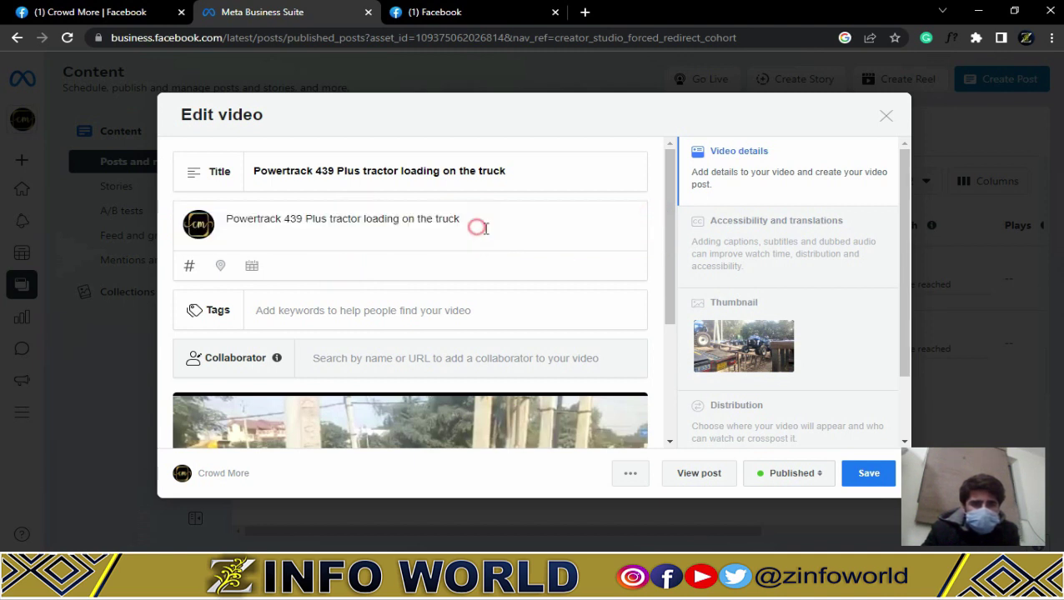
{"action": "left_click", "coordinate": [470, 225]}
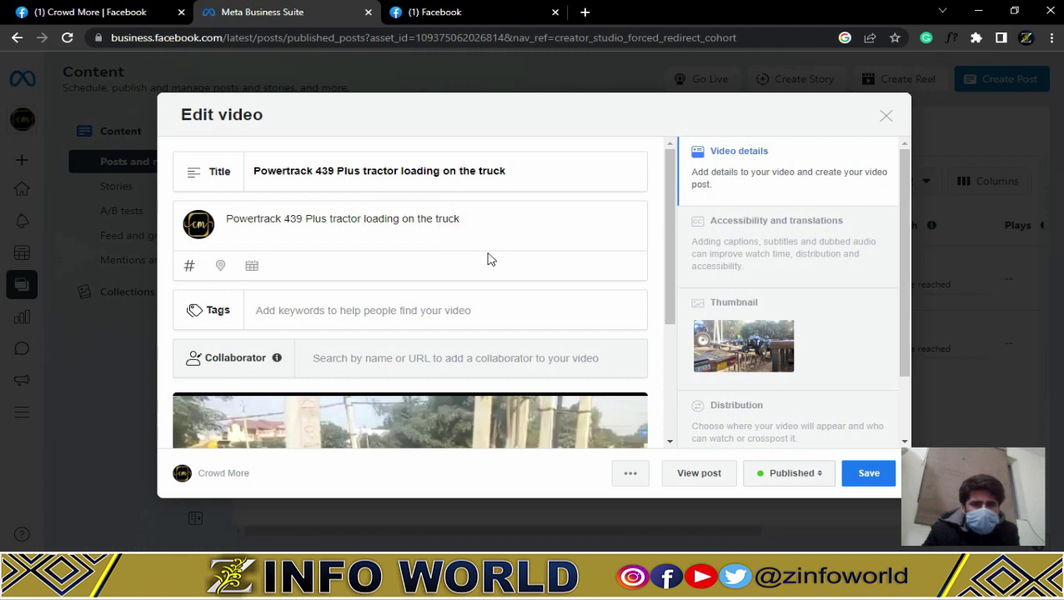
{"action": "left_click", "coordinate": [468, 218]}
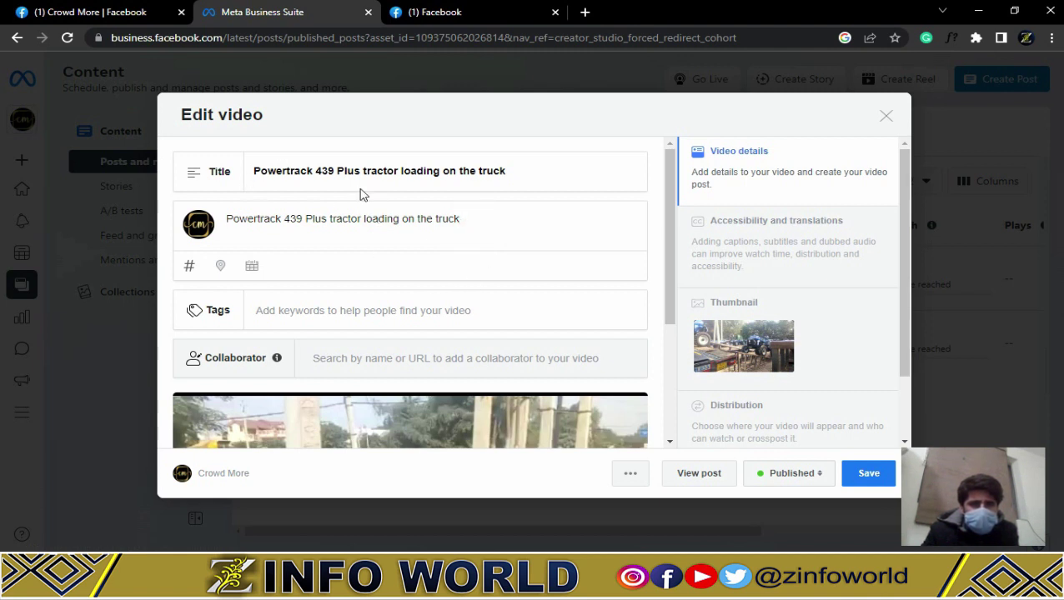
{"action": "key", "text": "Return"}
{"action": "key", "text": "ctrl+v"}
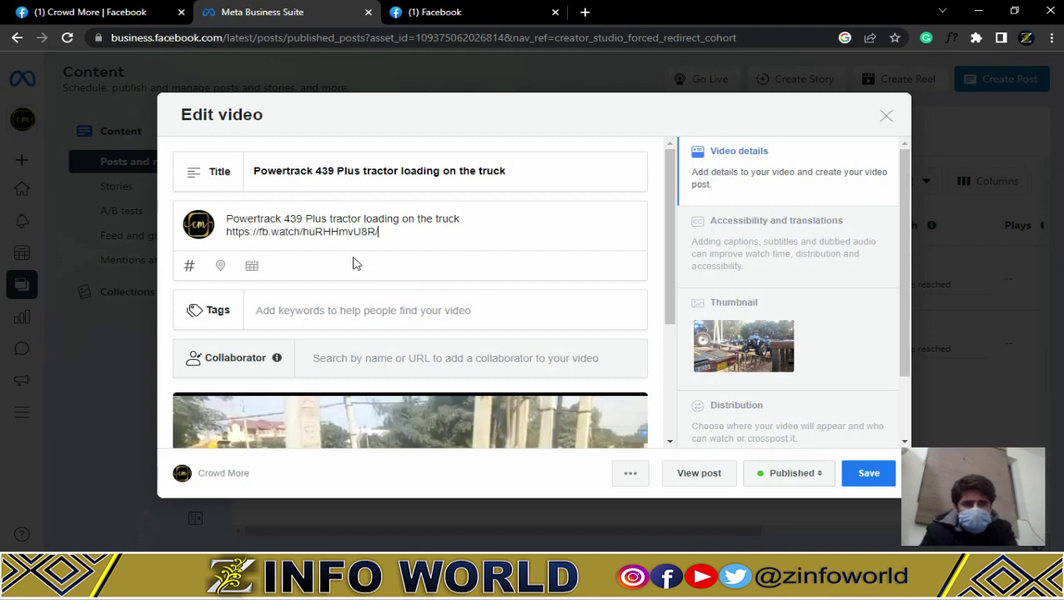
{"action": "left_click", "coordinate": [846, 480]}
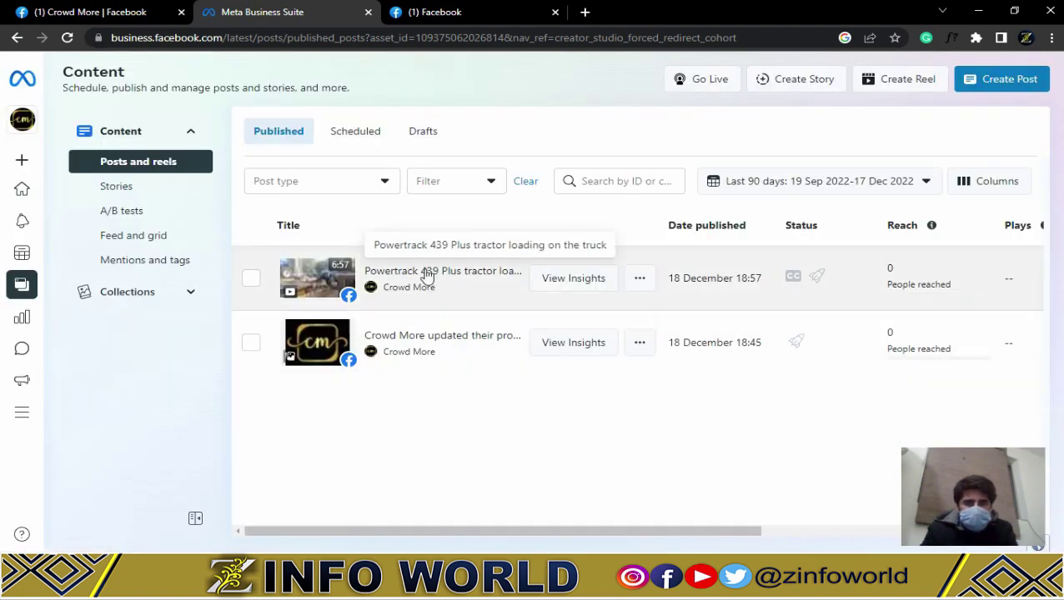
Open the tractor video post's details from the published list and examine its description link, post preview and engagement options.
{"action": "left_click", "coordinate": [427, 275]}
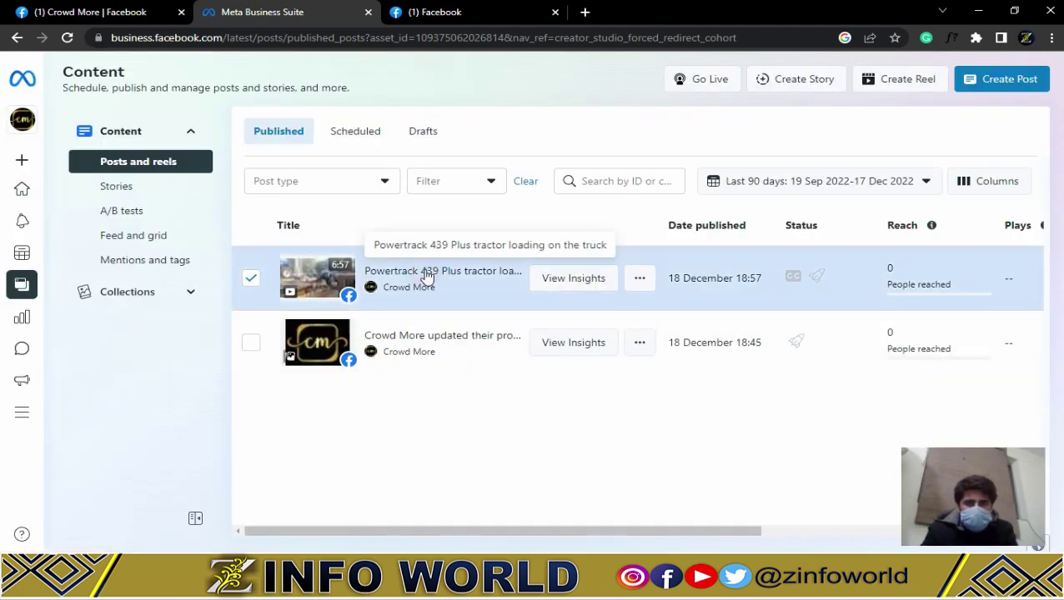
{"action": "left_click", "coordinate": [464, 313]}
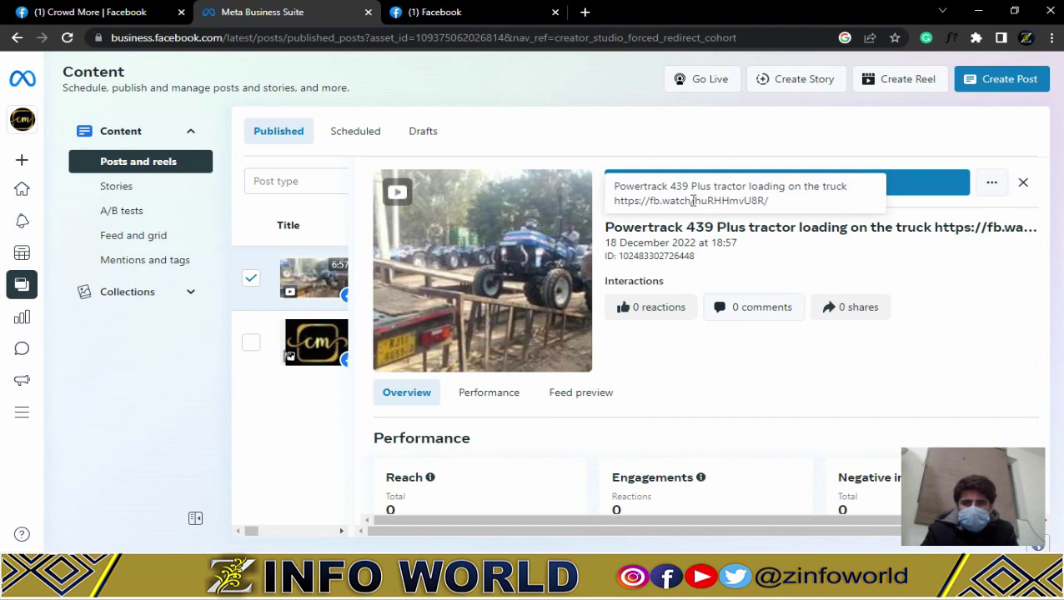
{"action": "scroll", "coordinate": [743, 340], "scroll_direction": "down", "scroll_amount": 3}
{"action": "scroll", "coordinate": [750, 340], "scroll_direction": "down", "scroll_amount": 4}
{"action": "scroll", "coordinate": [431, 424], "scroll_direction": "up", "scroll_amount": 2}
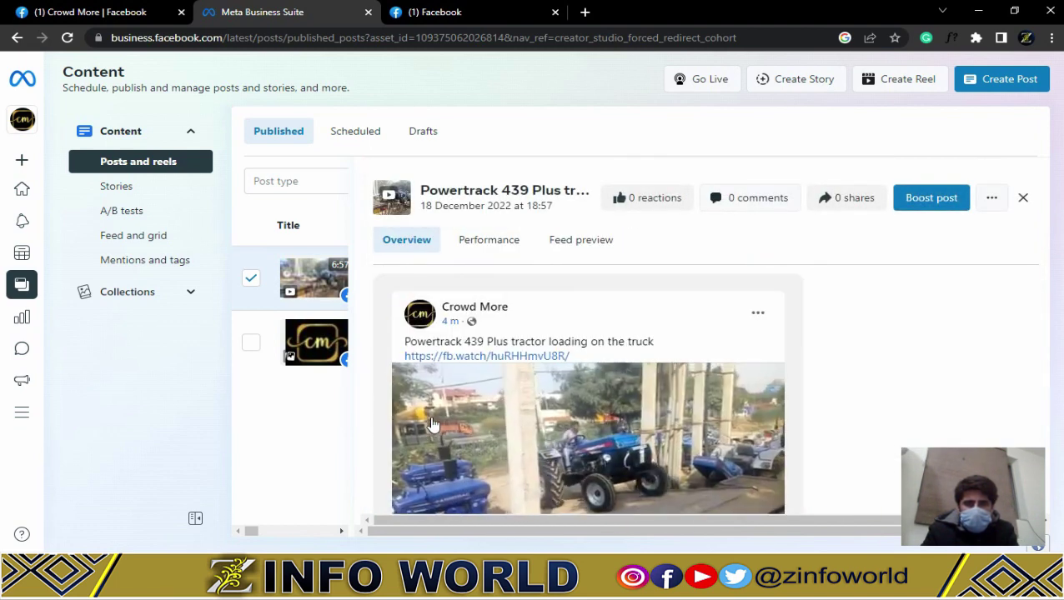
{"action": "scroll", "coordinate": [473, 358], "scroll_direction": "down", "scroll_amount": 1}
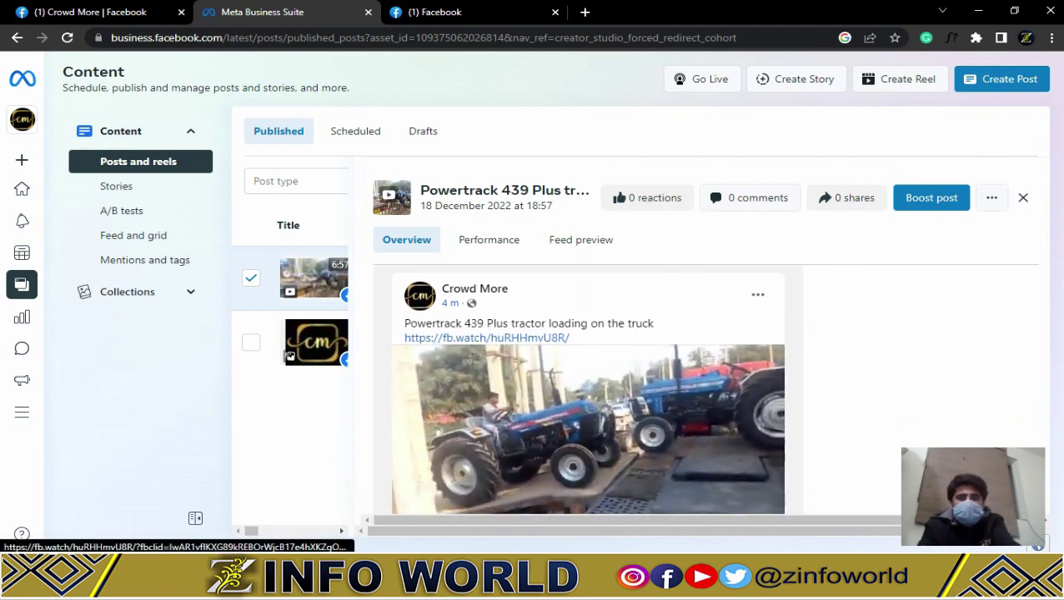
{"action": "scroll", "coordinate": [473, 363], "scroll_direction": "down", "scroll_amount": 1}
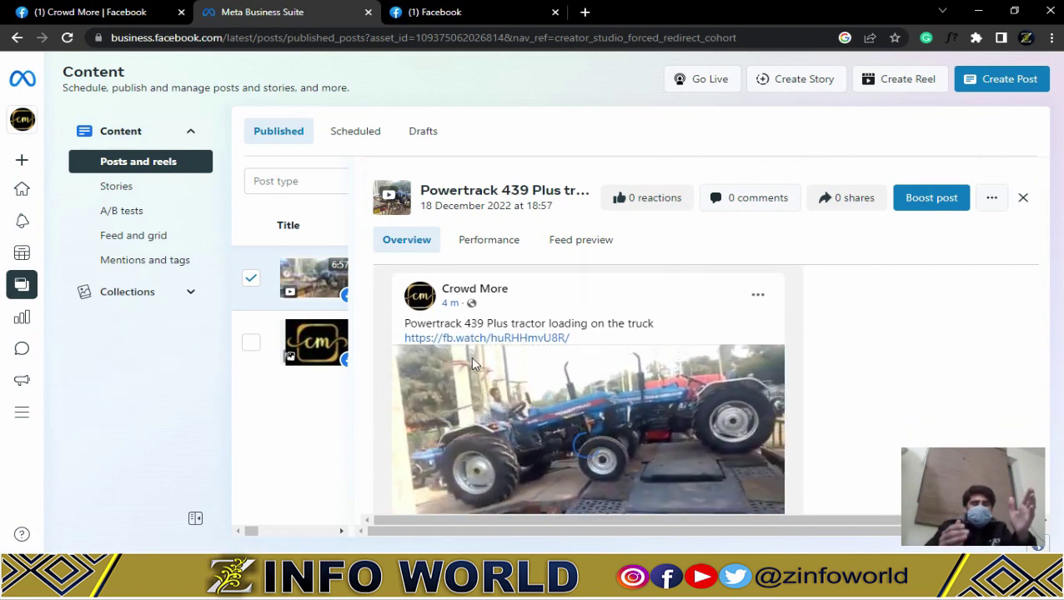
{"action": "scroll", "coordinate": [504, 383], "scroll_direction": "down", "scroll_amount": 3}
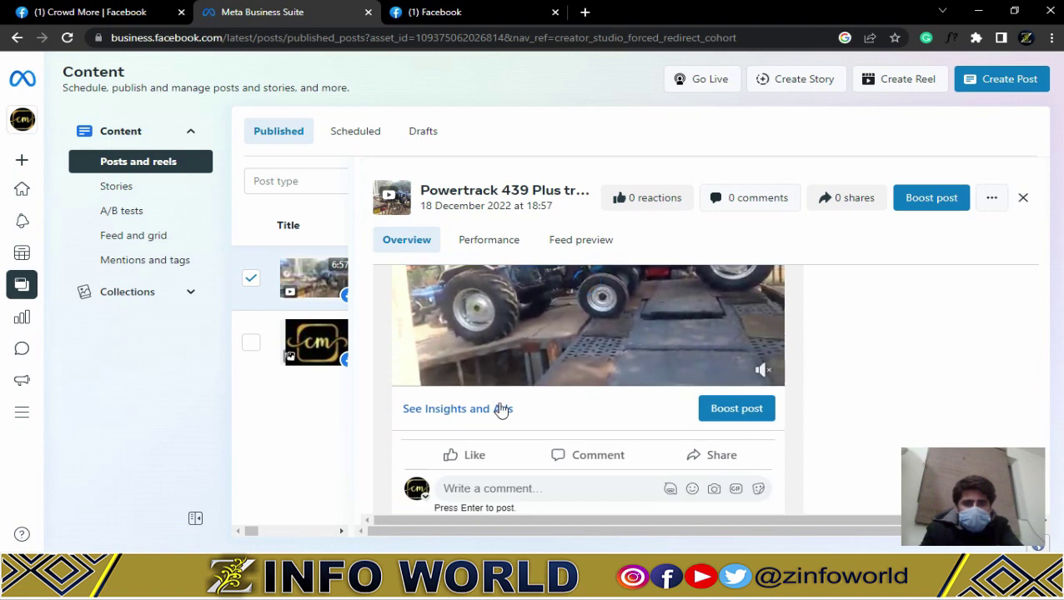
{"action": "scroll", "coordinate": [500, 406], "scroll_direction": "up", "scroll_amount": 2}
{"action": "scroll", "coordinate": [498, 403], "scroll_direction": "down", "scroll_amount": 3}
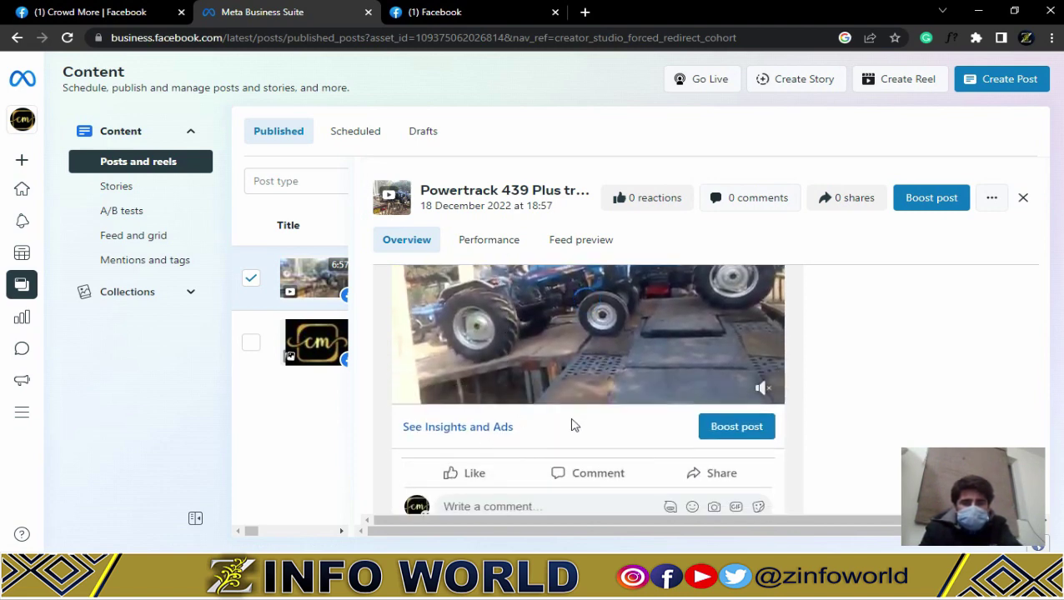
{"action": "scroll", "coordinate": [571, 424], "scroll_direction": "up", "scroll_amount": 1}
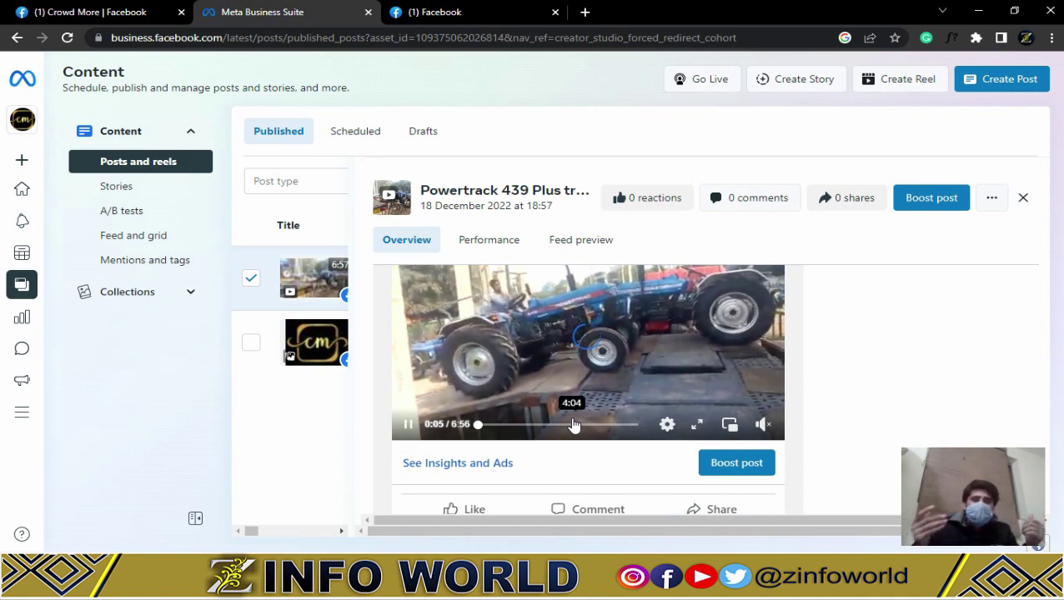
{"action": "scroll", "coordinate": [571, 417], "scroll_direction": "down", "scroll_amount": 2}
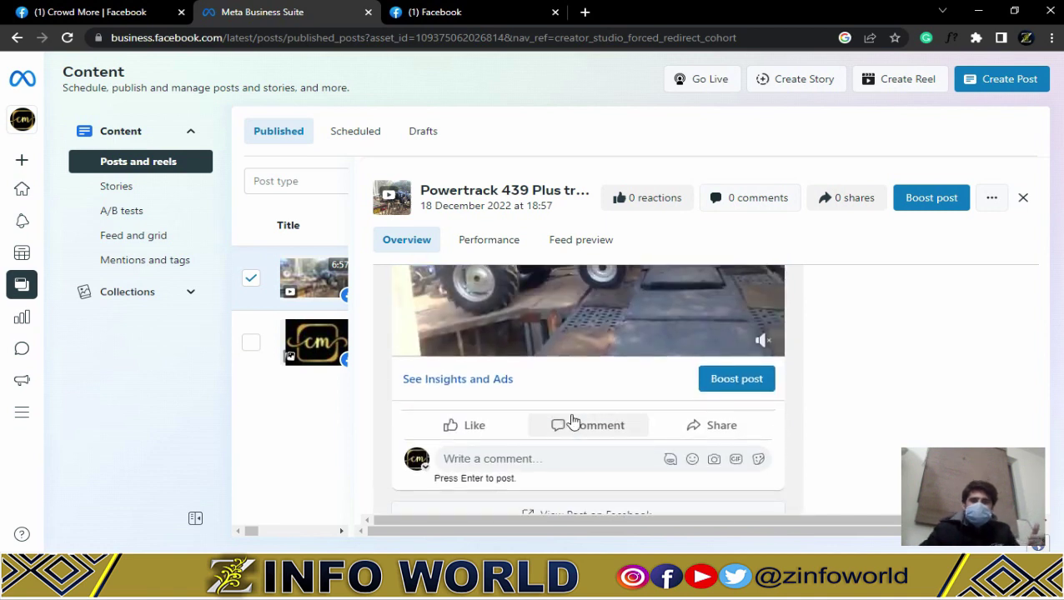
{"action": "scroll", "coordinate": [572, 417], "scroll_direction": "down", "scroll_amount": 1}
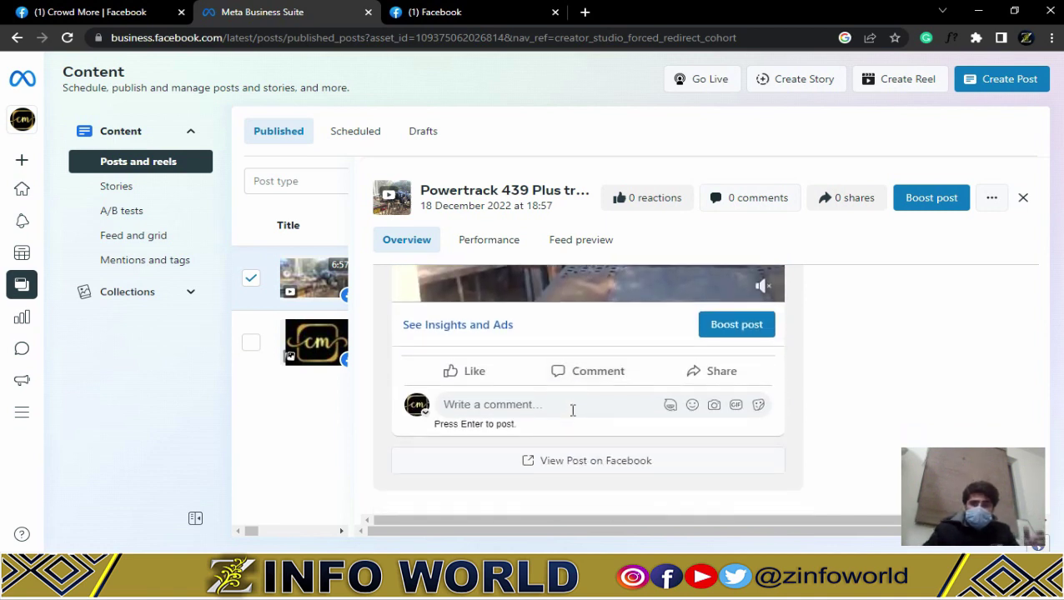